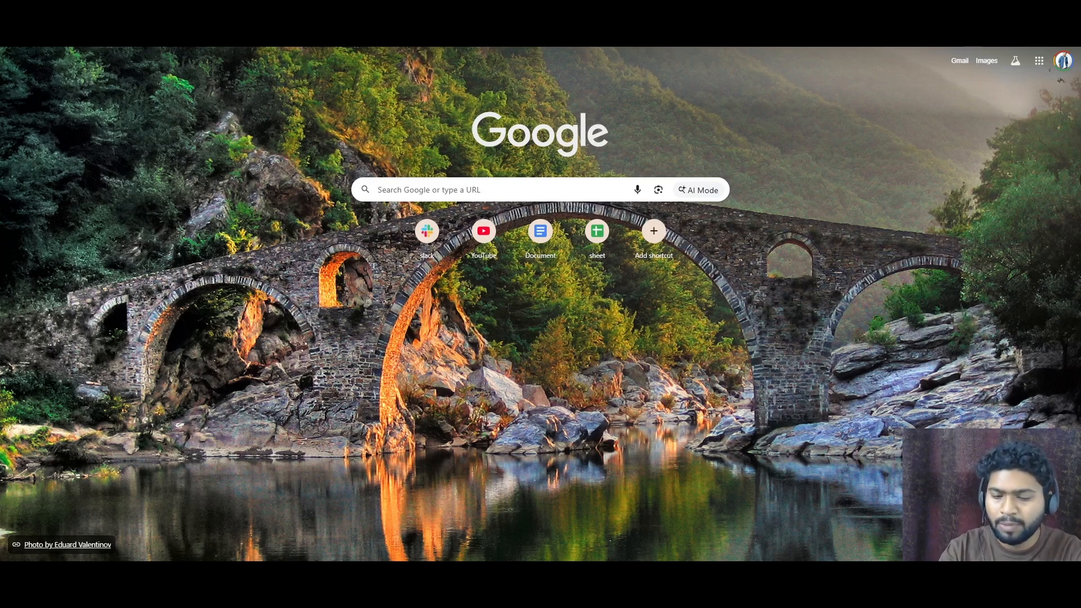
# - Search the web for linkedin developer platform
pyautogui.write('linkedin')
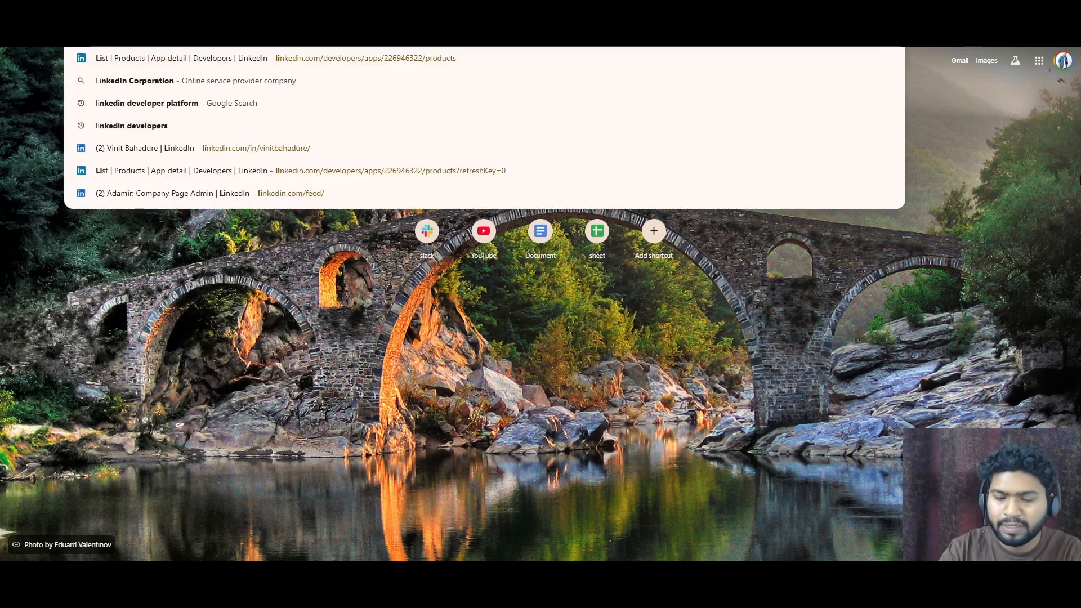
pyautogui.write(' deveklop[er')
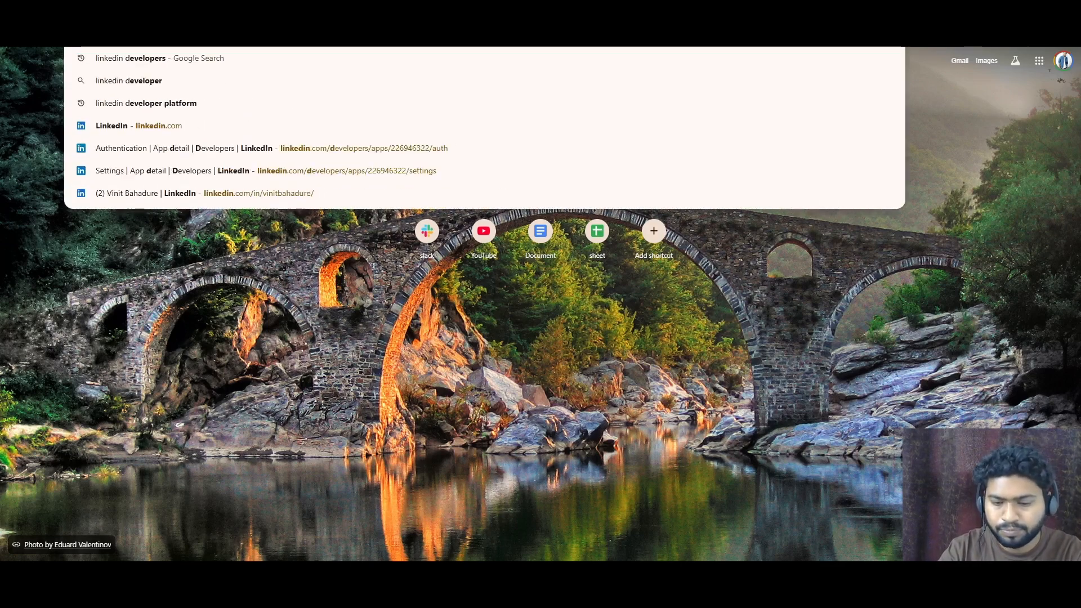
pyautogui.write(' platf')
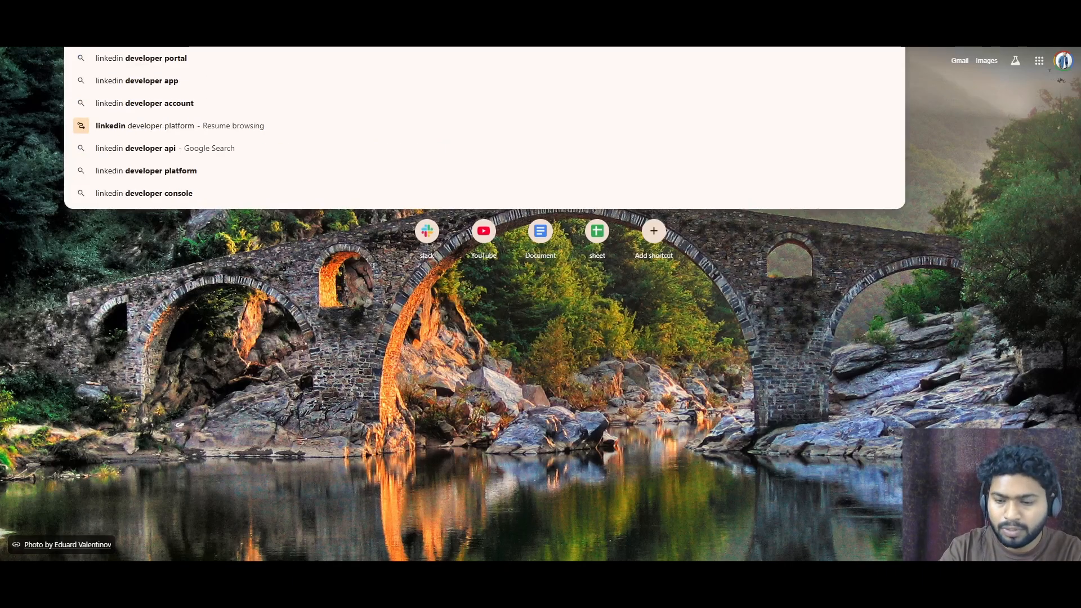
pyautogui.write('rom')
pyautogui.press('Return')
# - Open the LinkedIn Developers Platform help article and go on to the LinkedIn Developer Portal
pyautogui.scroll(-3, 308, 231)
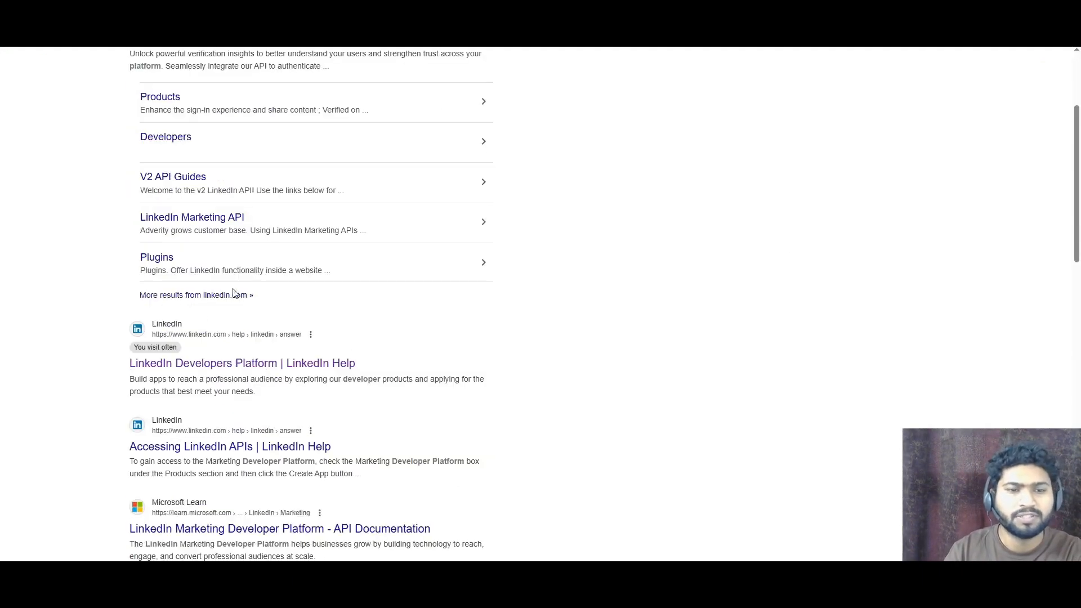
pyautogui.click(196, 363)
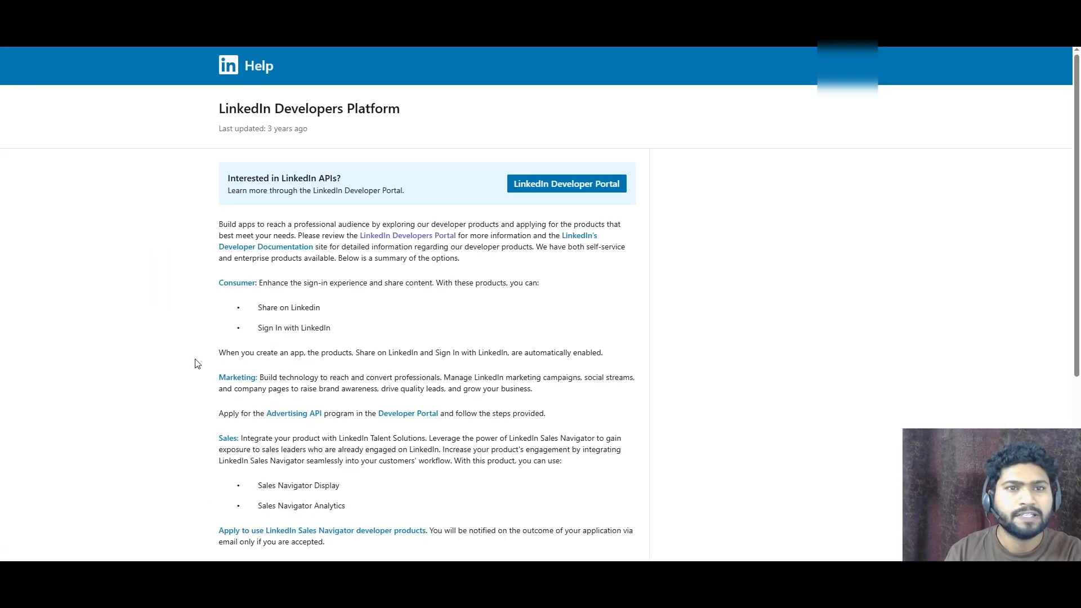
pyautogui.click(581, 185)
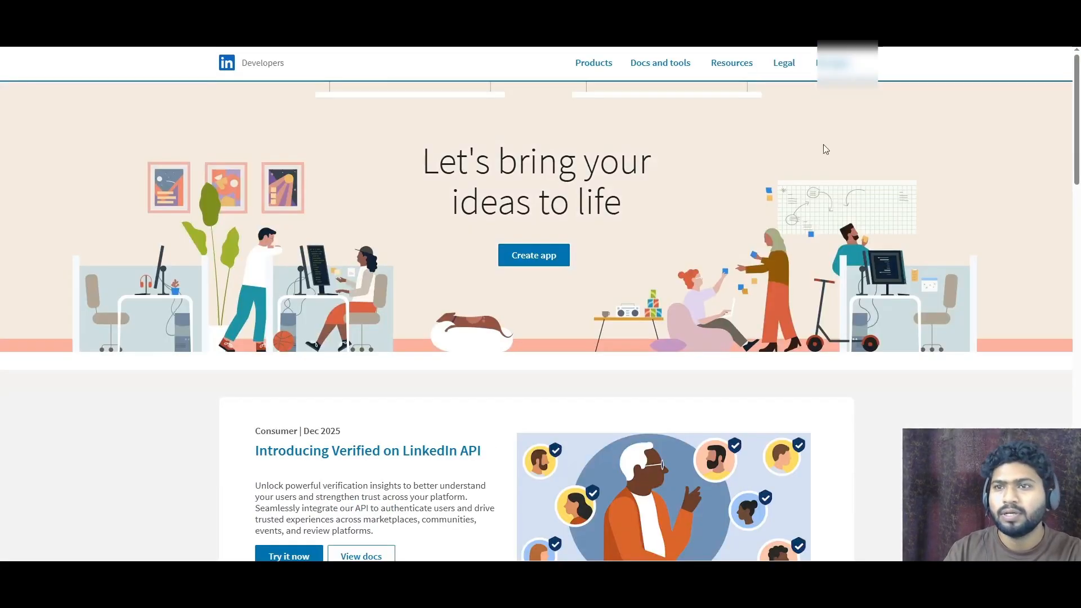
# - Start creating a new app from the developer portal
pyautogui.click(568, 248)
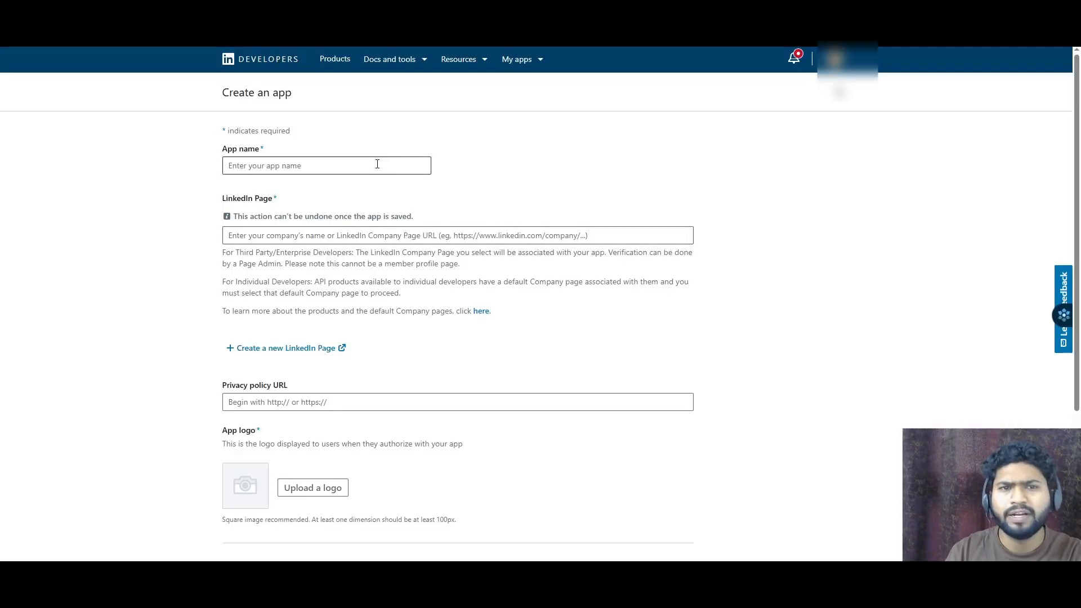
pyautogui.click(538, 63)
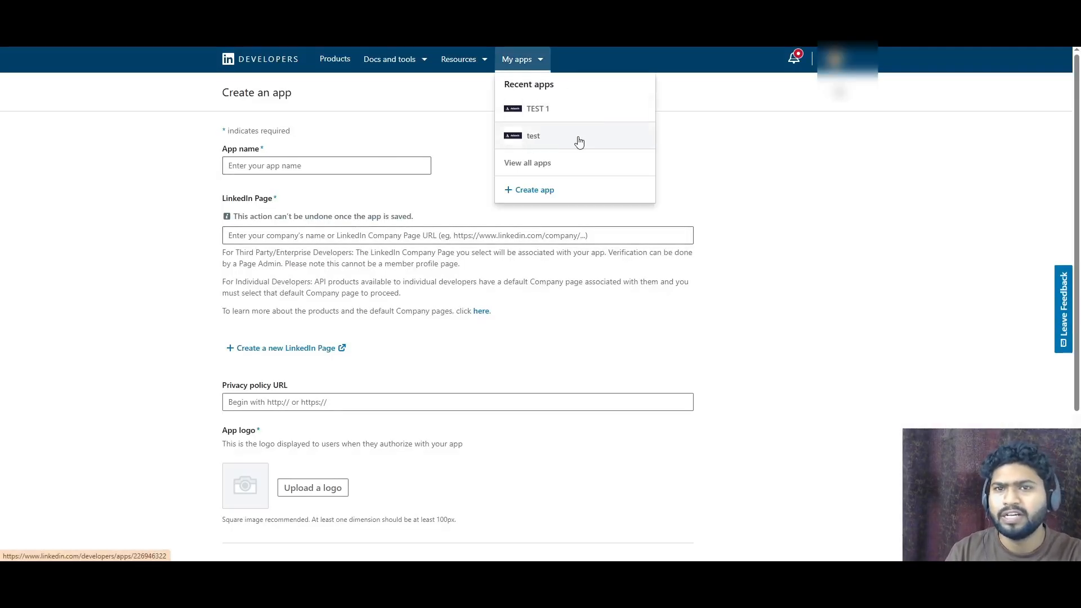
pyautogui.click(456, 143)
# - Name the app test 2
pyautogui.click(329, 165)
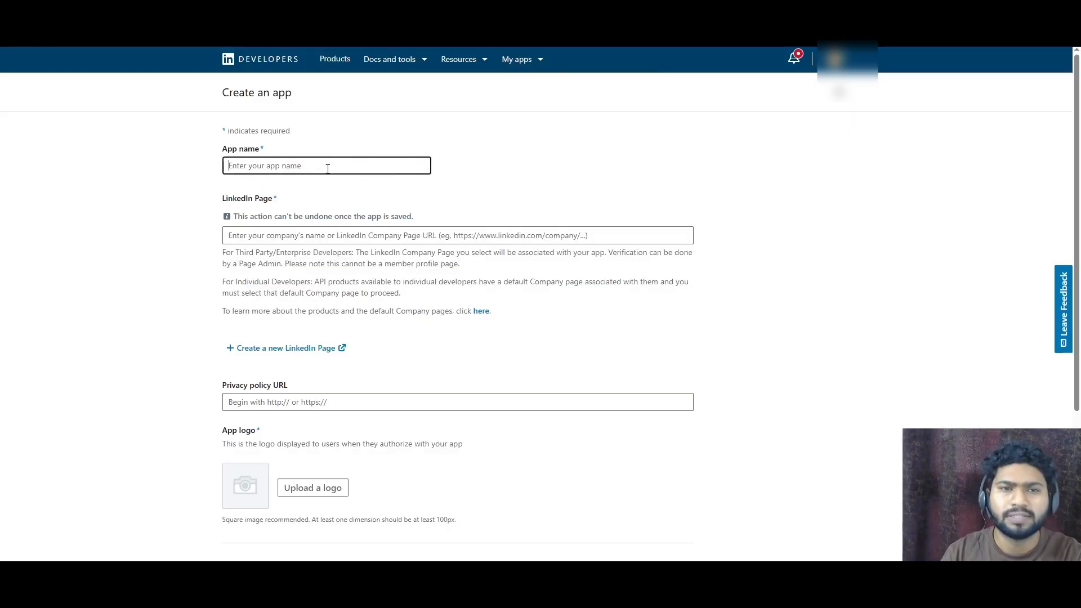
pyautogui.write('test 2')
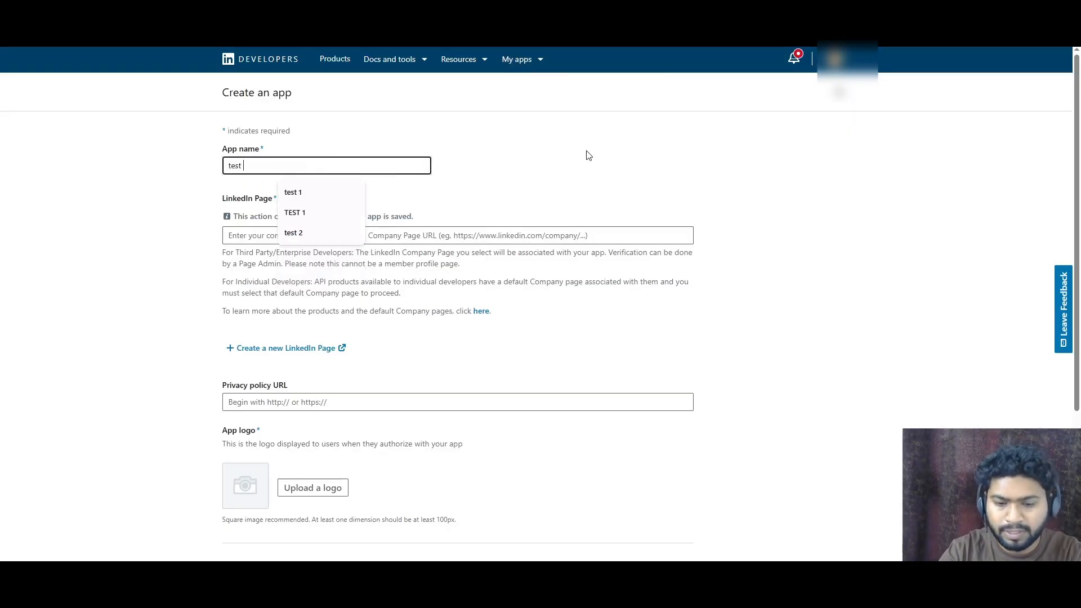
# - Search for the company page with test and select the Adamir page as the app's LinkedIn Page
pyautogui.click(475, 235)
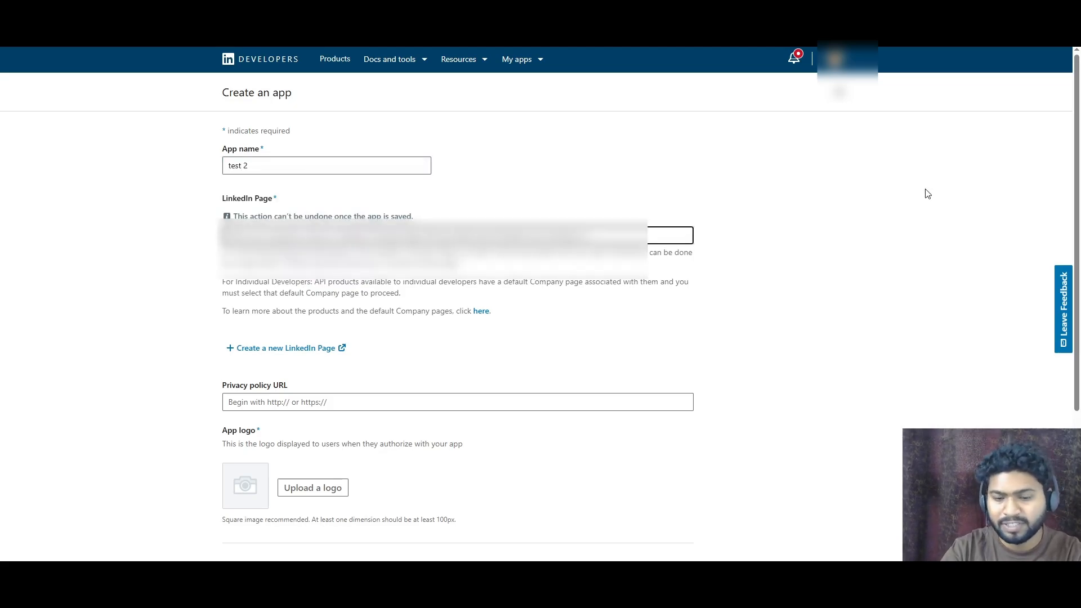
pyautogui.write('test')
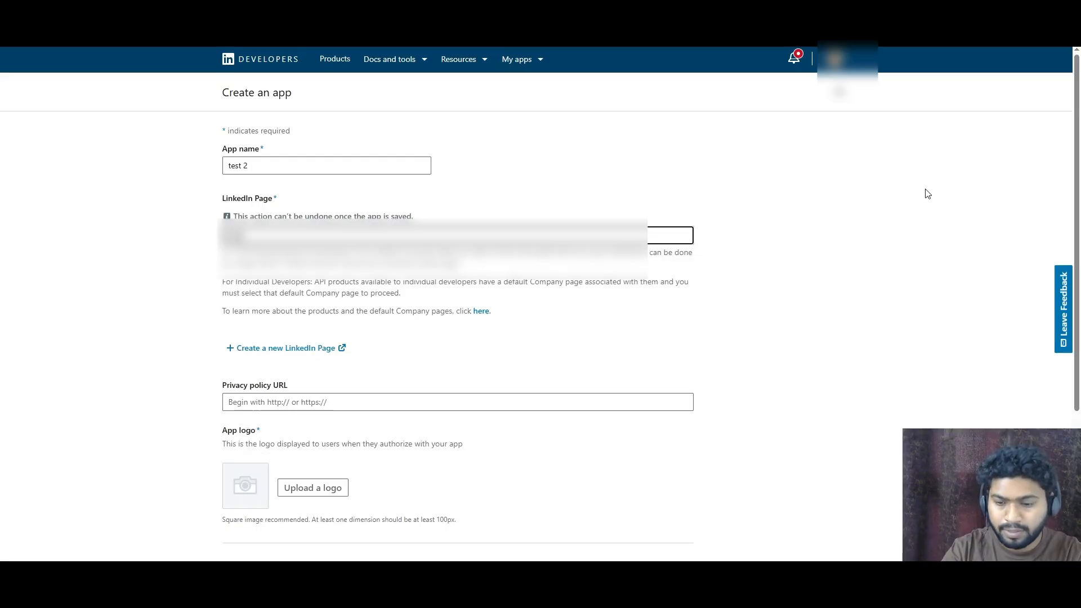
pyautogui.click(397, 261)
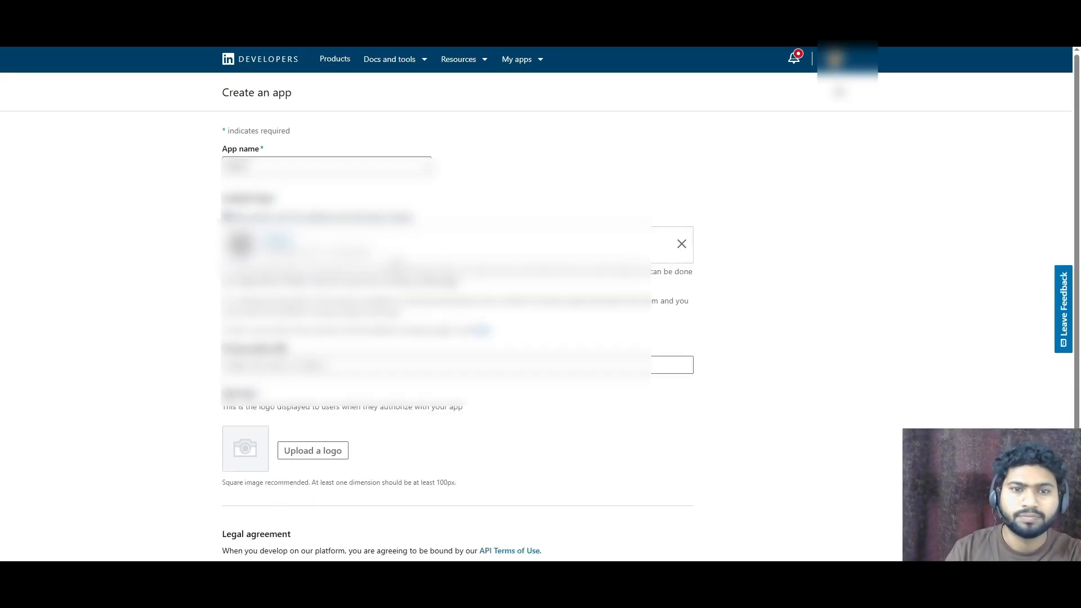
# - Upload the Screenshot image from Downloads as the app logo
pyautogui.scroll(-1, 330, 355)
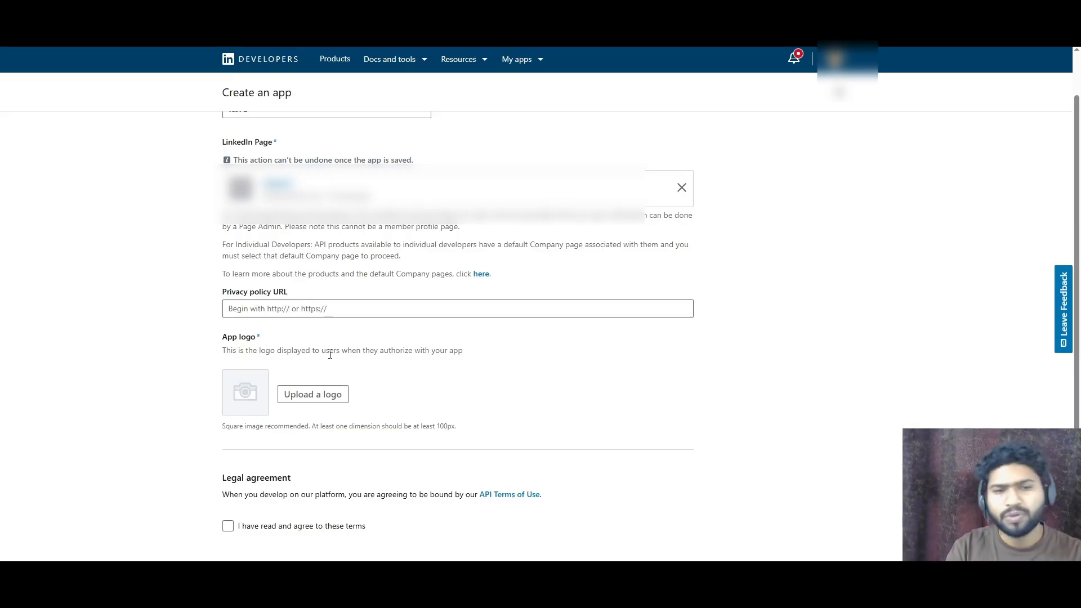
pyautogui.click(293, 396)
pyautogui.scroll(-1, 203, 138)
pyautogui.scroll(-4, 203, 139)
pyautogui.scroll(3, 204, 139)
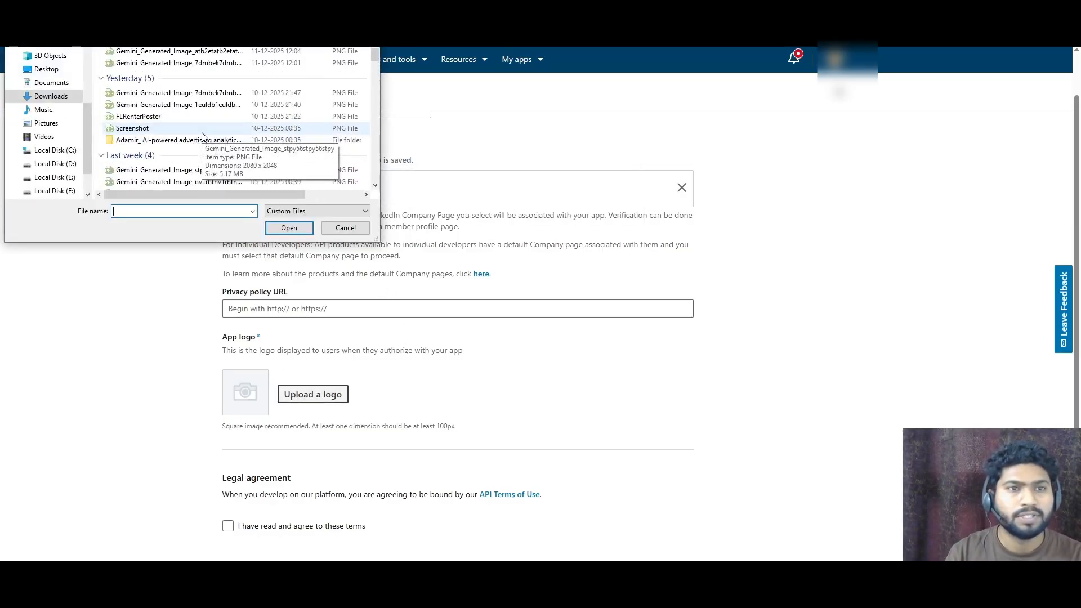
pyautogui.doubleClick(159, 128)
# - Agree to the API terms of use and create the app
pyautogui.scroll(-2, 381, 276)
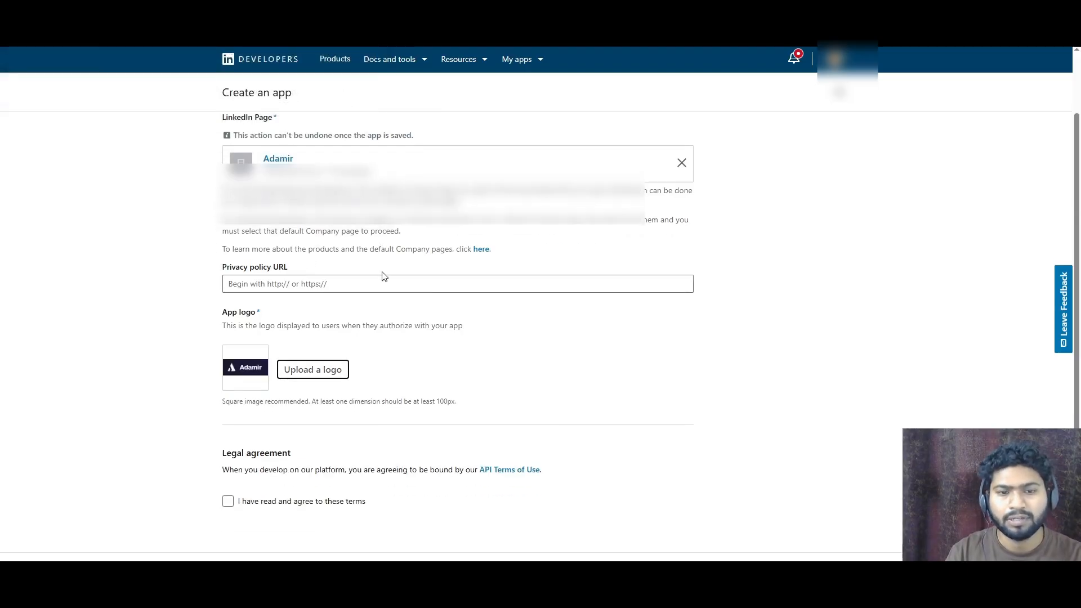
pyautogui.click(267, 418)
pyautogui.click(809, 491)
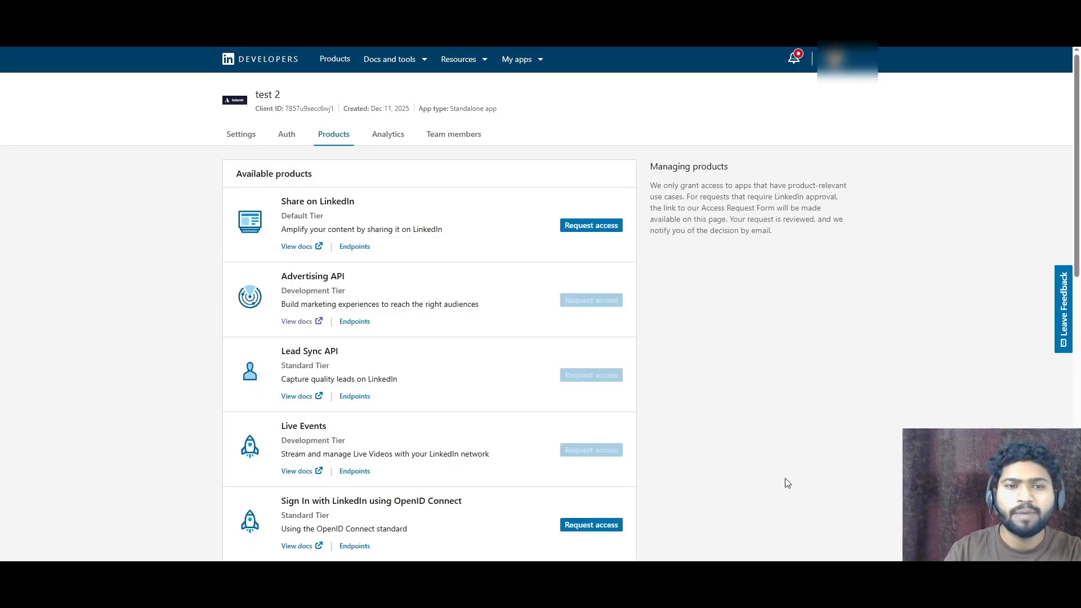
# - Review the list of available products and which ones allow requesting access
pyautogui.scroll(-1, 254, 219)
pyautogui.moveTo(345, 220); pyautogui.dragTo(298, 219)
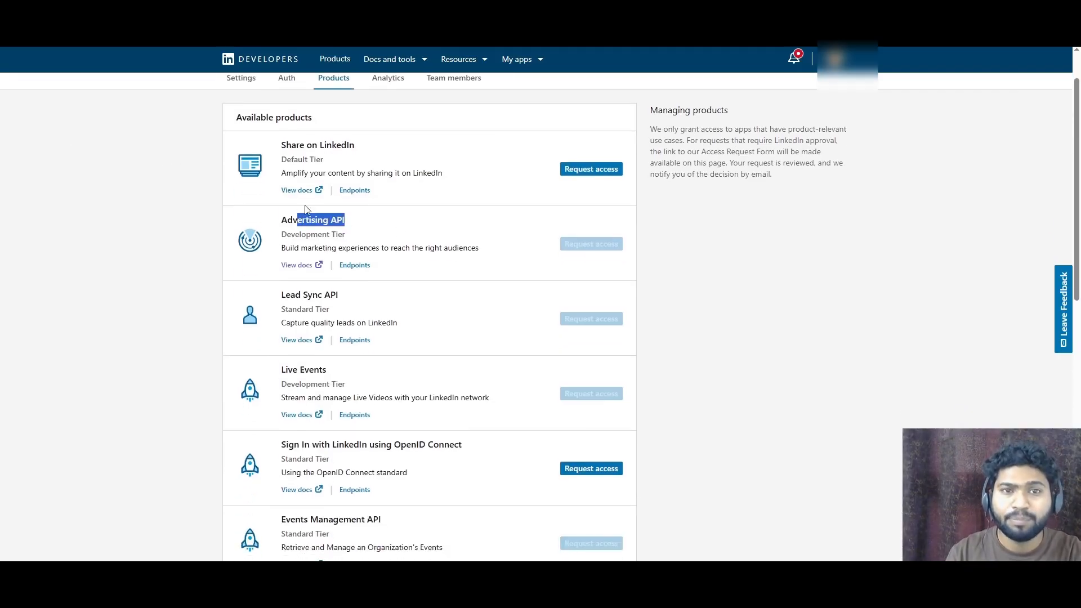
pyautogui.moveTo(356, 145); pyautogui.dragTo(278, 147)
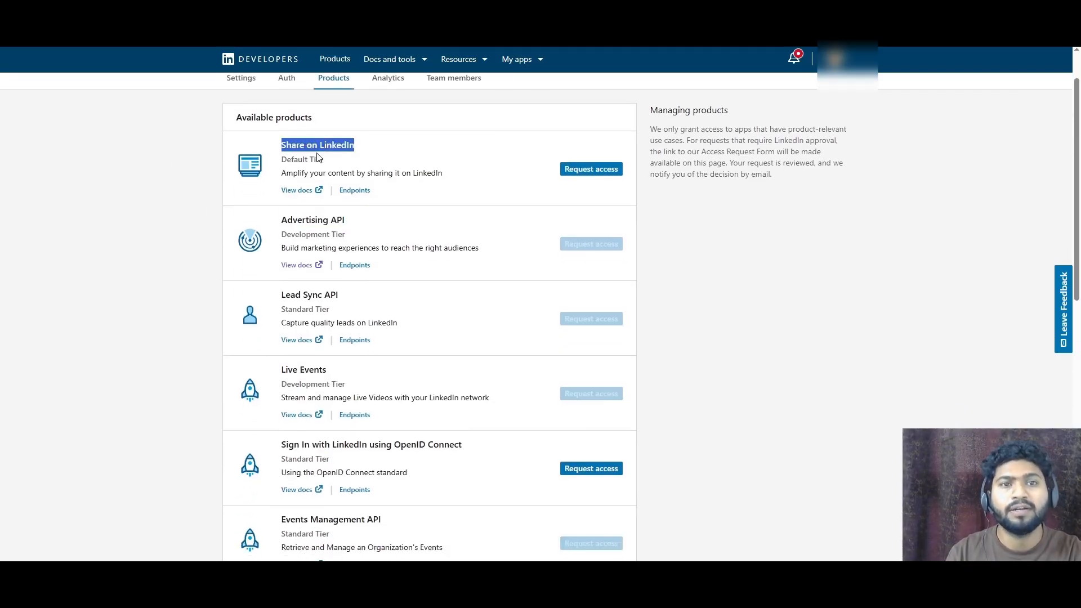
pyautogui.scroll(-2, 345, 224)
pyautogui.tripleClick(349, 181)
pyautogui.scroll(3, 349, 181)
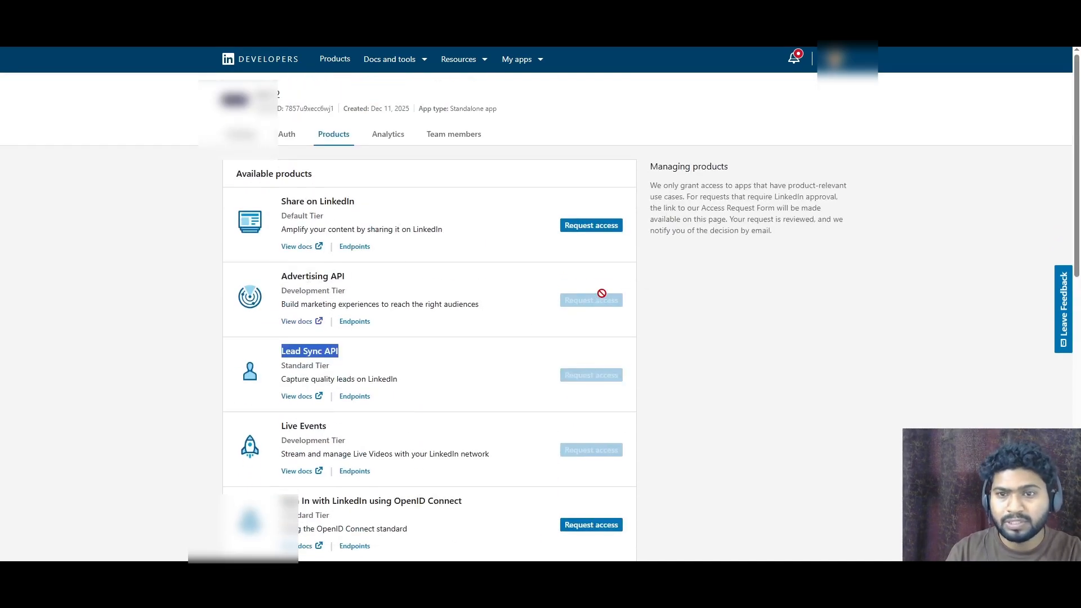
pyautogui.moveTo(605, 303)
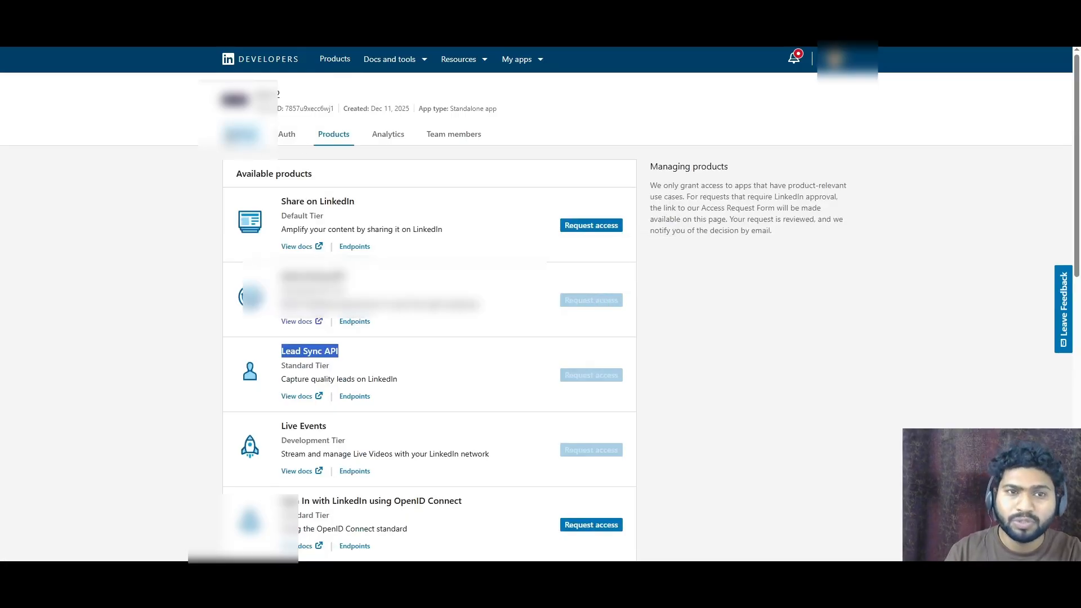
# - Open the app settings, start verifying the company page, and copy the verification URL
pyautogui.click(241, 135)
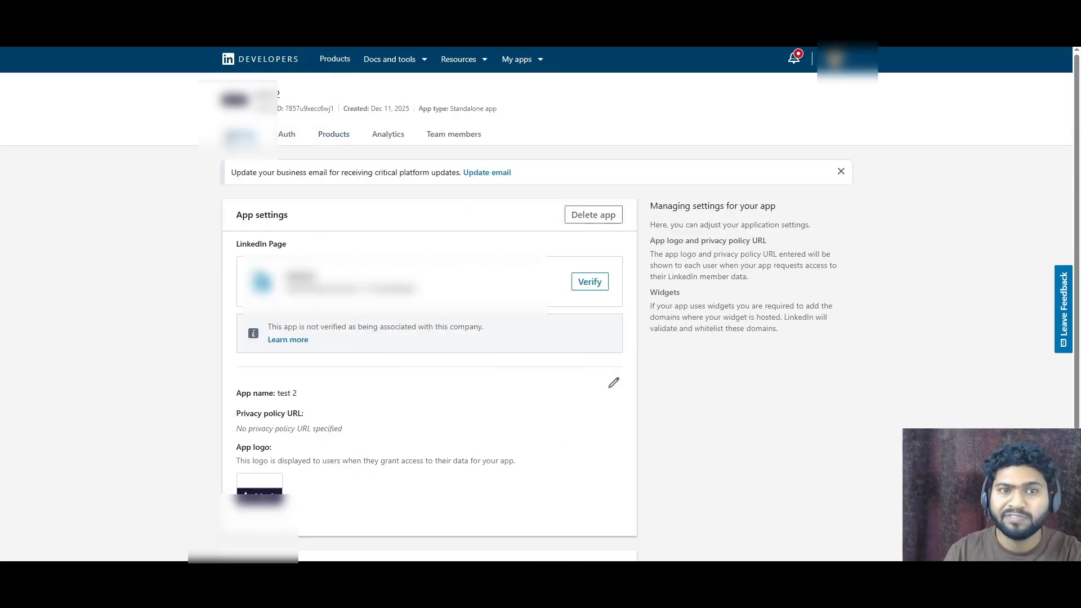
pyautogui.click(590, 281)
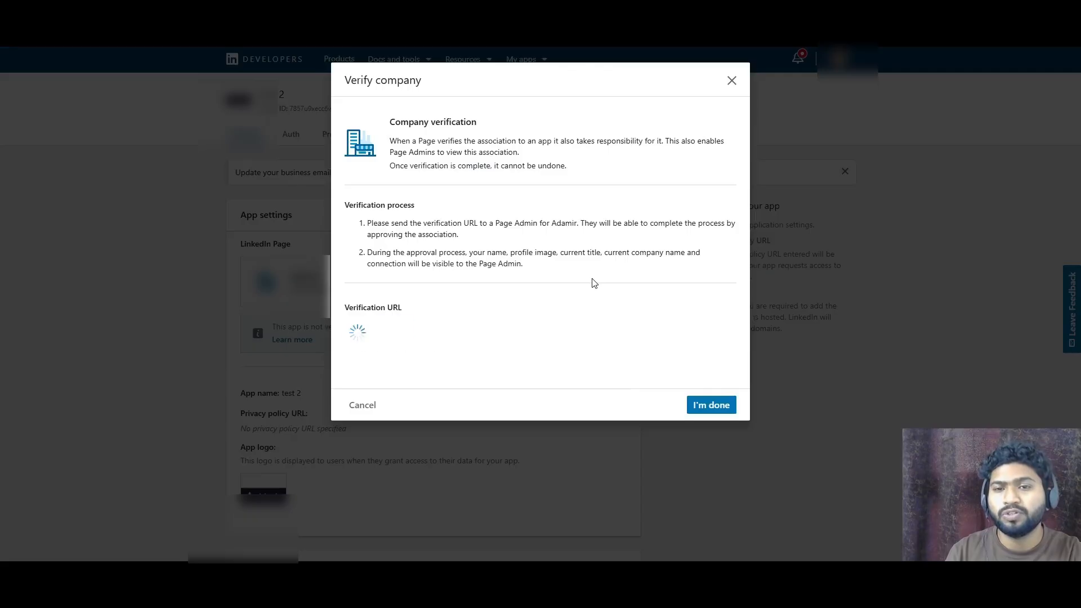
pyautogui.click(403, 330)
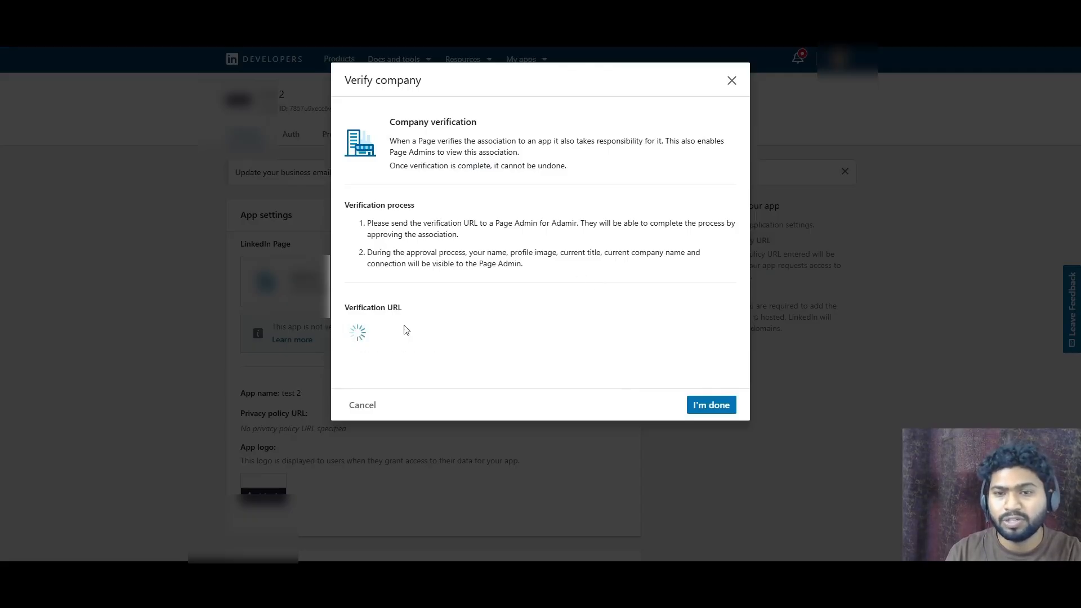
pyautogui.click(708, 308)
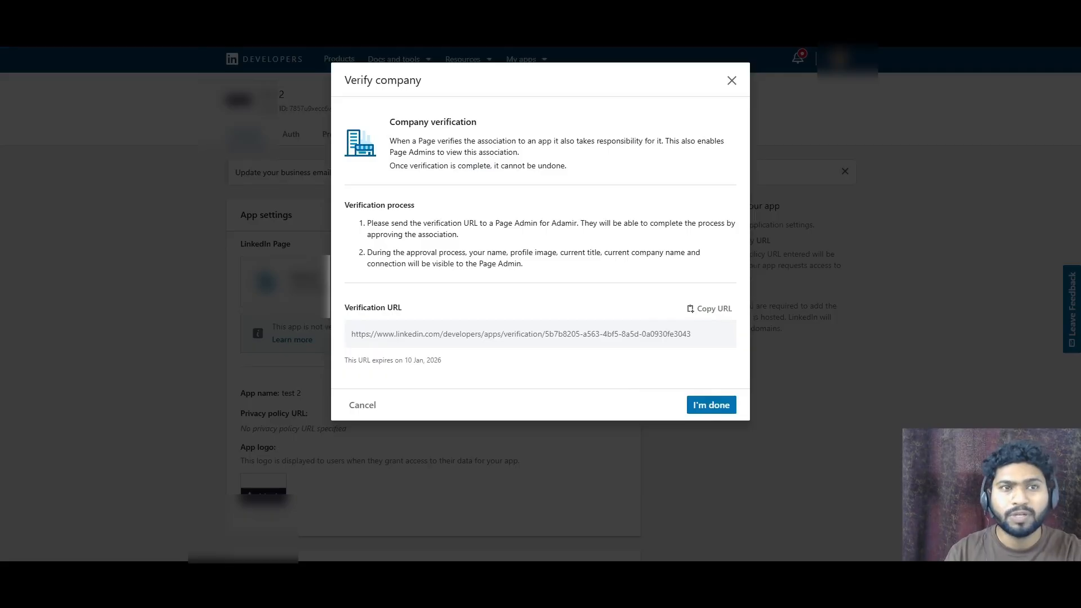
# - Open the verification URL in a new tab and confirm that the Adamir page is responsible for test 2
pyautogui.hotkey('ctrl', 't')
pyautogui.hotkey('ctrl', 'v')
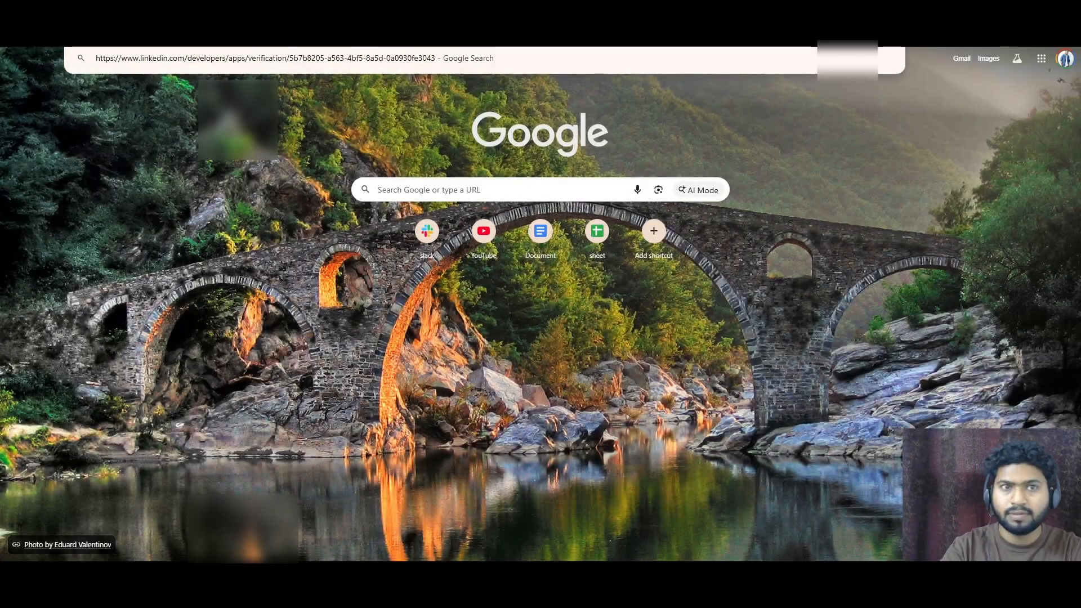
pyautogui.press('Return')
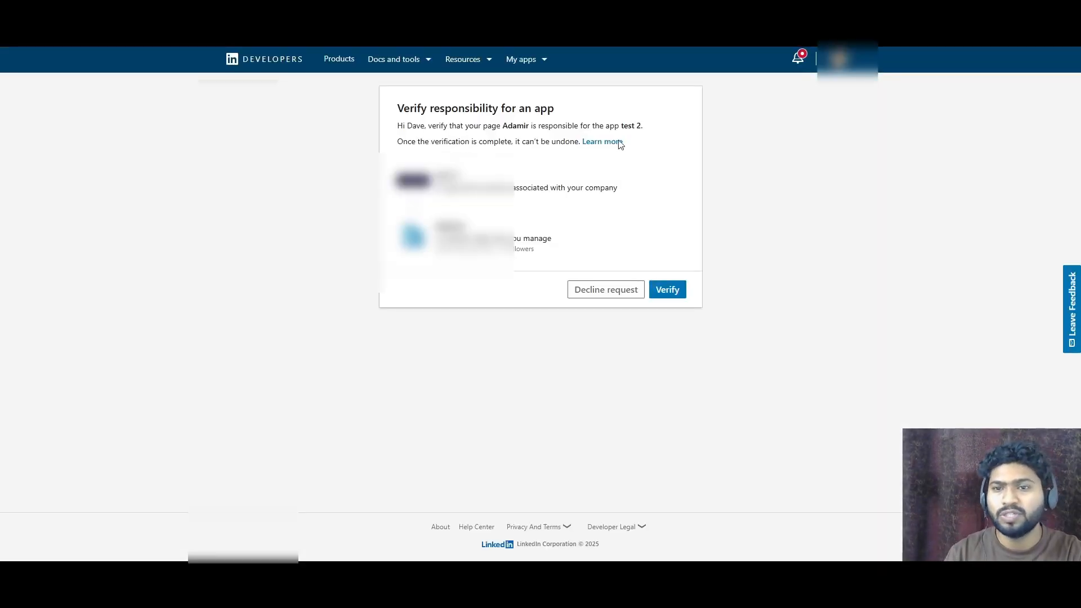
pyautogui.click(670, 294)
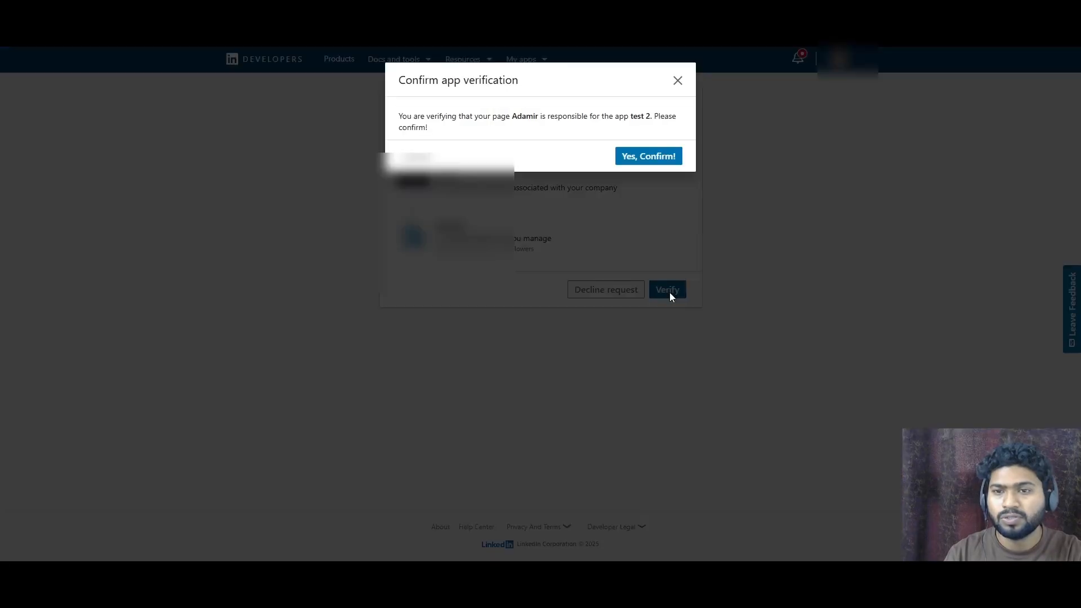
pyautogui.click(640, 160)
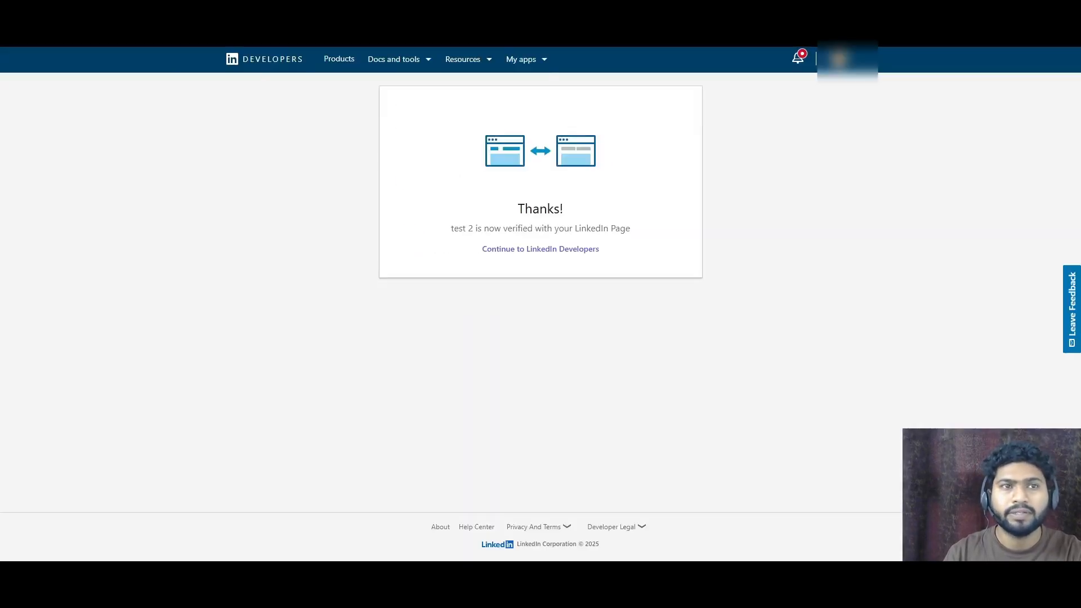
# - Return to the app's tab, close the verification dialog, and reload the settings page
pyautogui.click(197, 11)
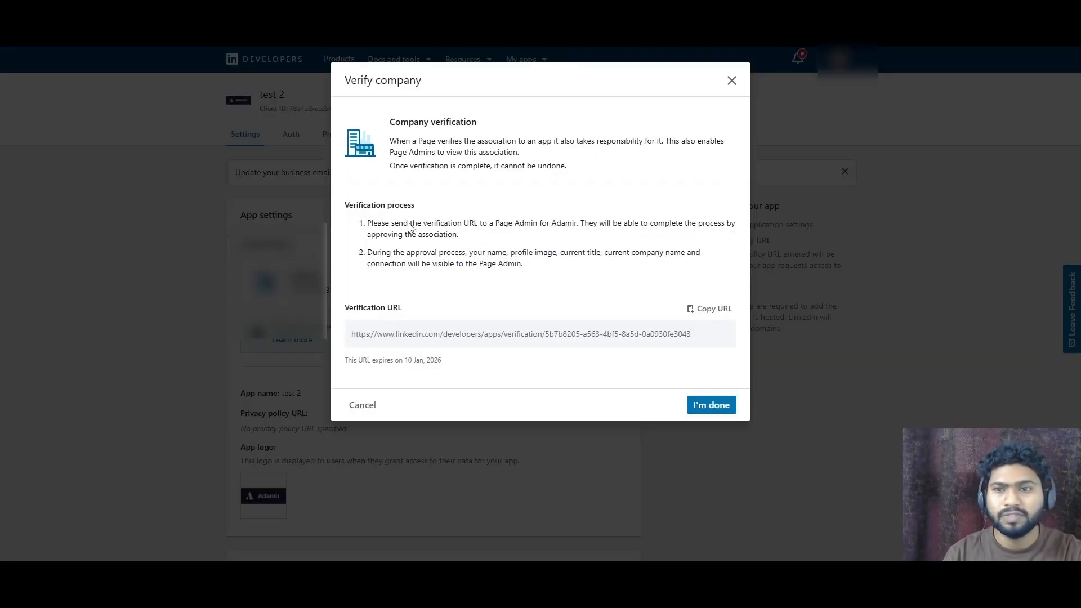
pyautogui.click(705, 403)
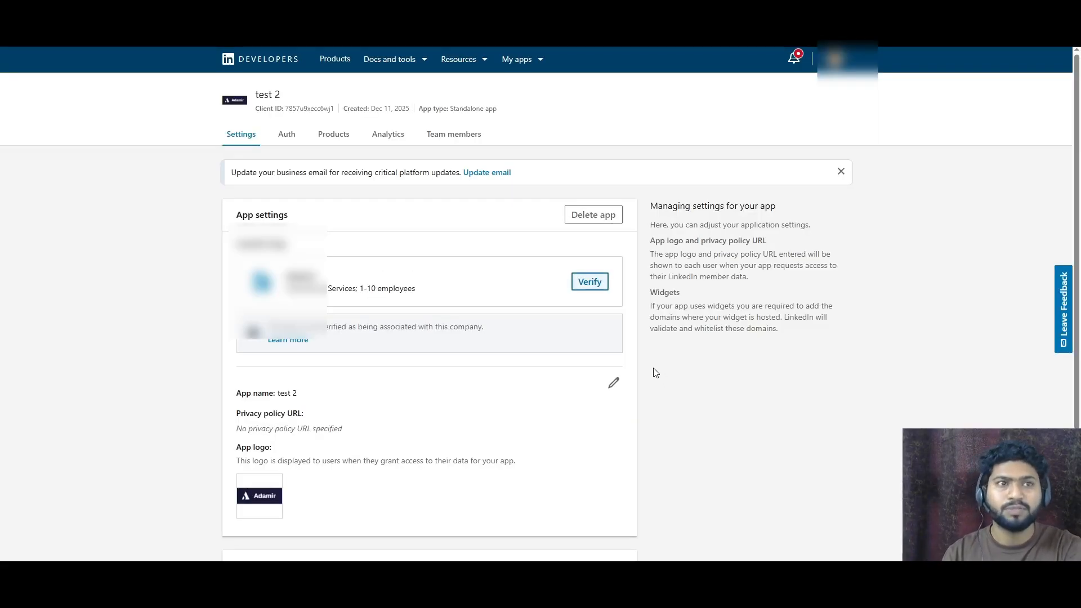
pyautogui.press('F5')
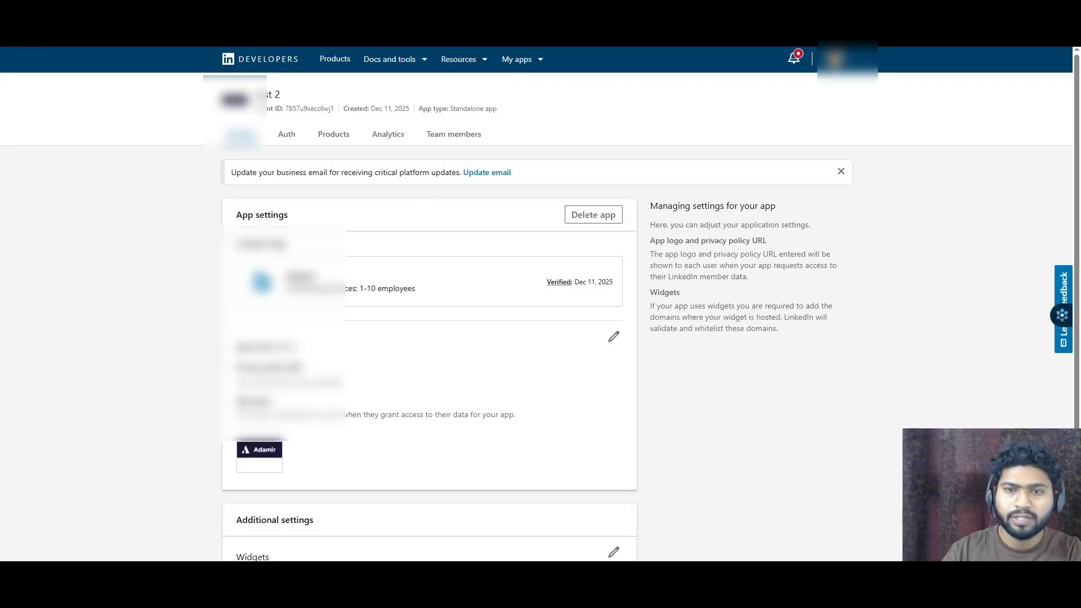
# - Open the app's Products tab
pyautogui.scroll(-2, 376, 429)
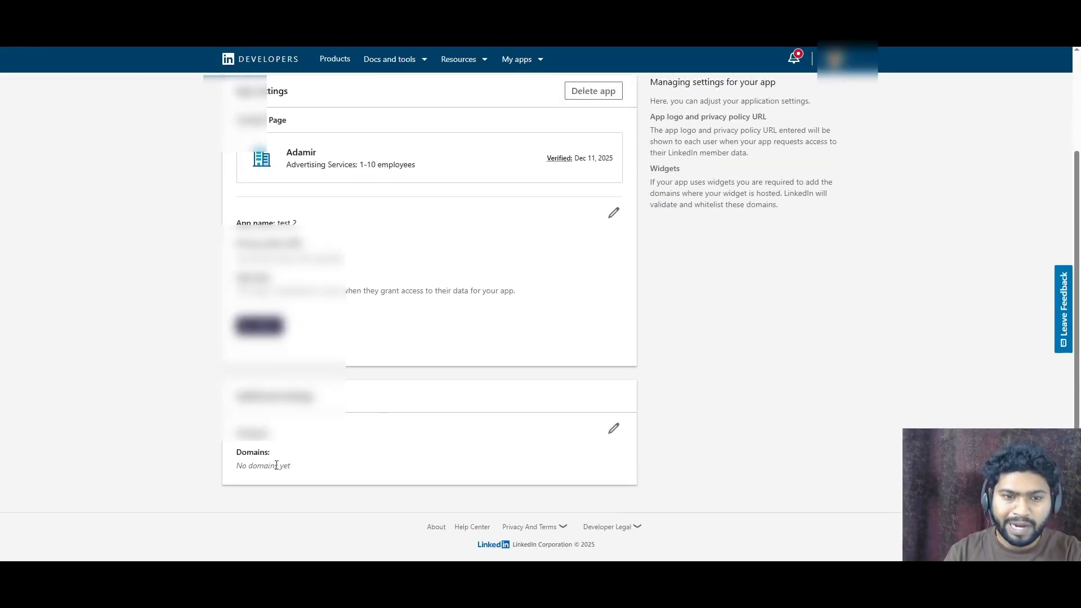
pyautogui.scroll(2, 405, 456)
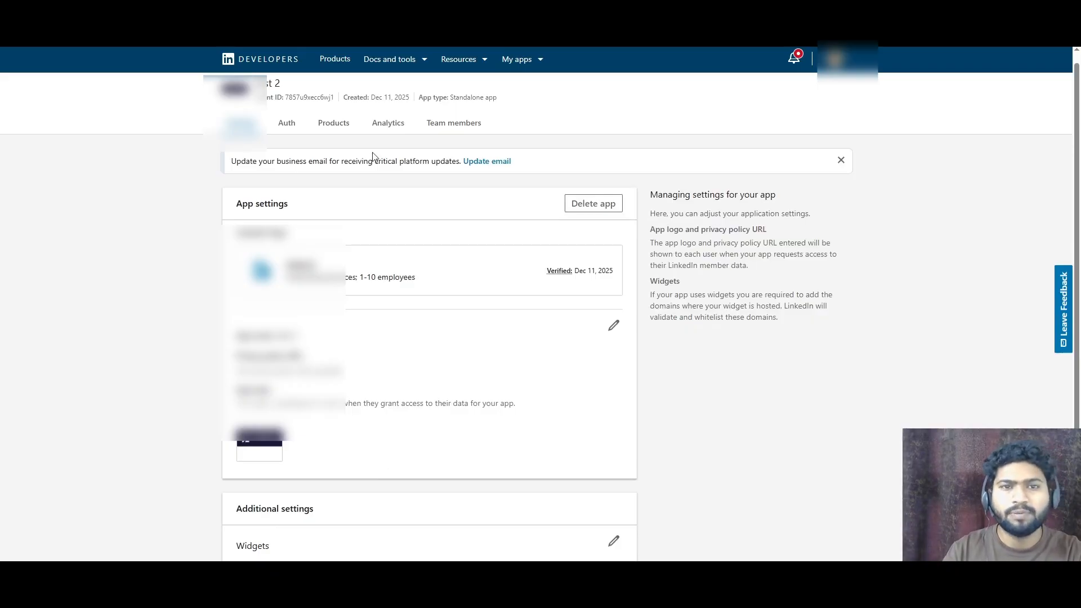
pyautogui.click(342, 124)
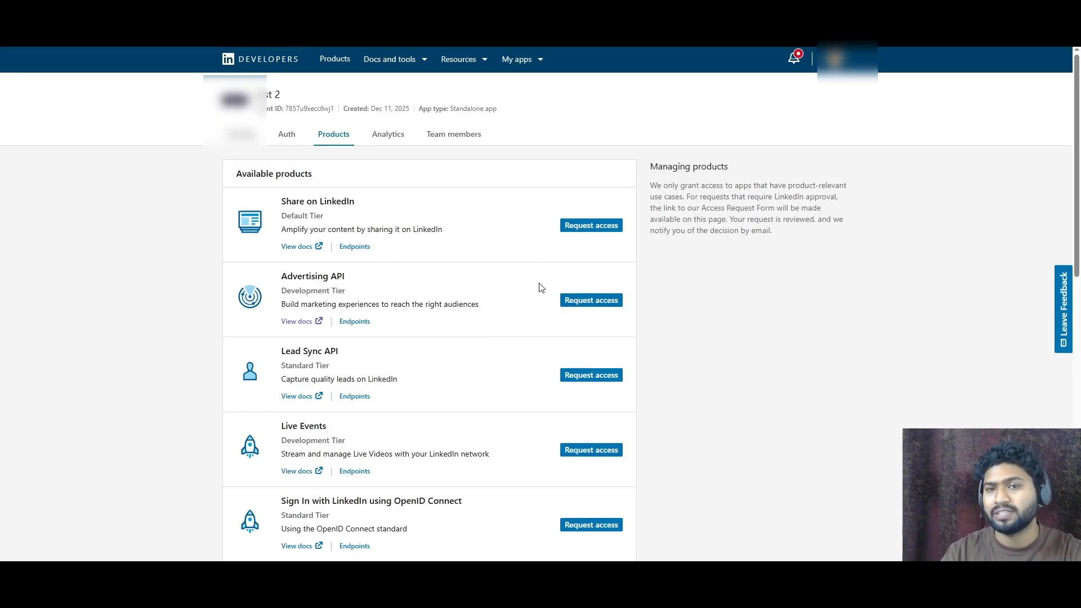
# - Request access to the Advertising API for test 2, agreeing to the legal terms
pyautogui.click(568, 300)
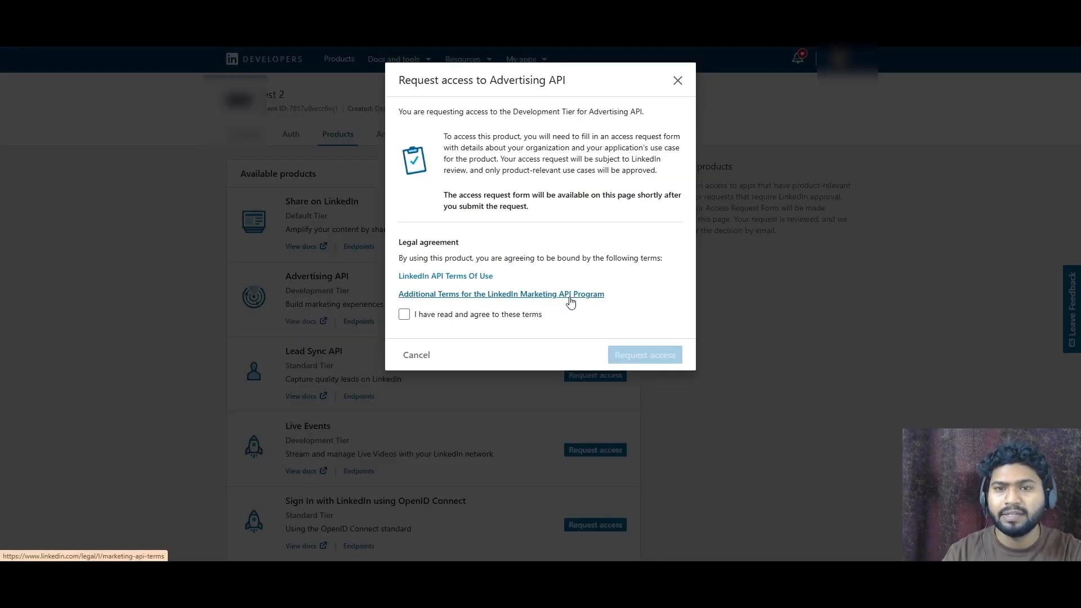
pyautogui.click(432, 314)
pyautogui.click(643, 362)
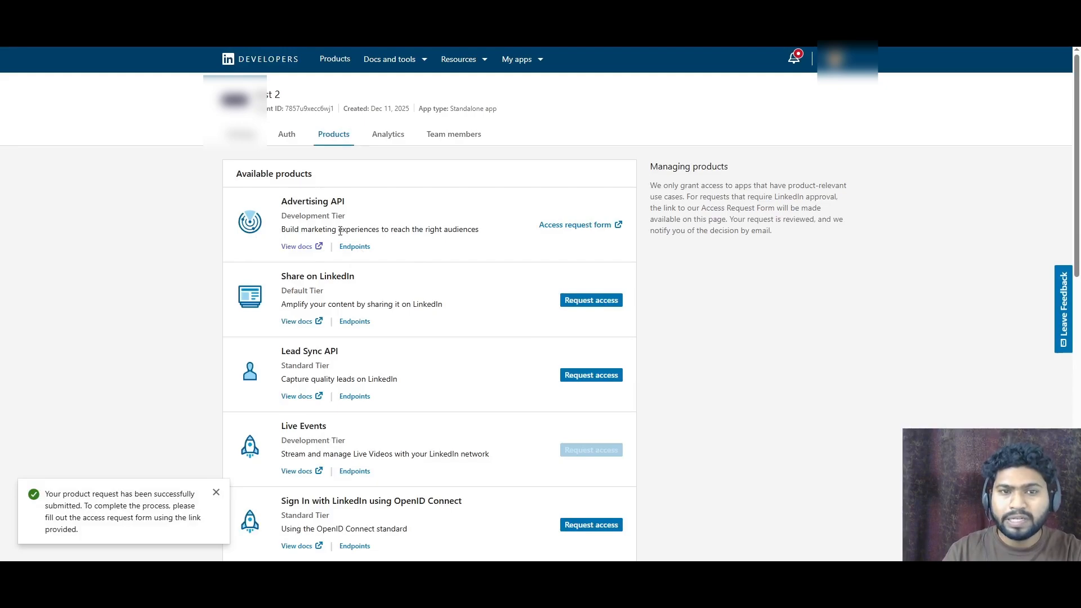
# - Open the Advertising API access request form and fill in your name, company name, company address utah and the pasted company website
pyautogui.doubleClick(297, 202)
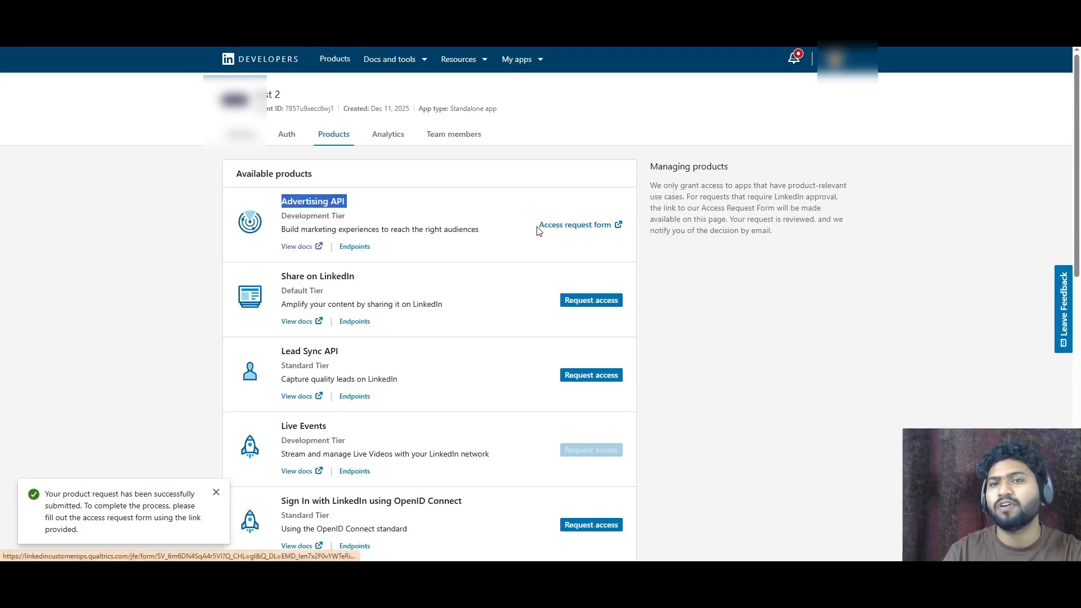
pyautogui.click(586, 226)
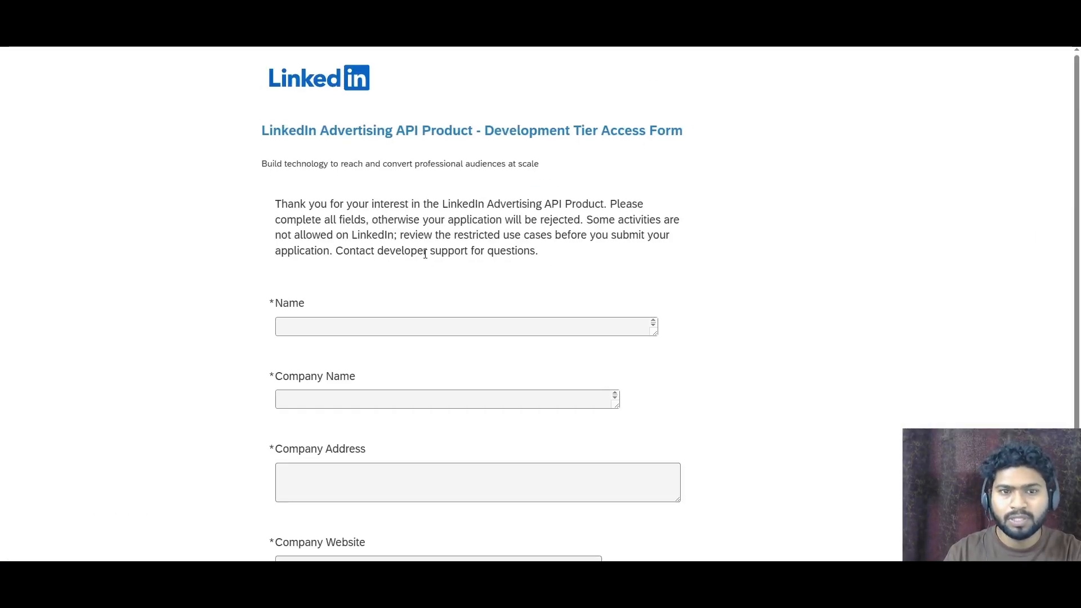
pyautogui.scroll(-3, 425, 254)
pyautogui.click(398, 175)
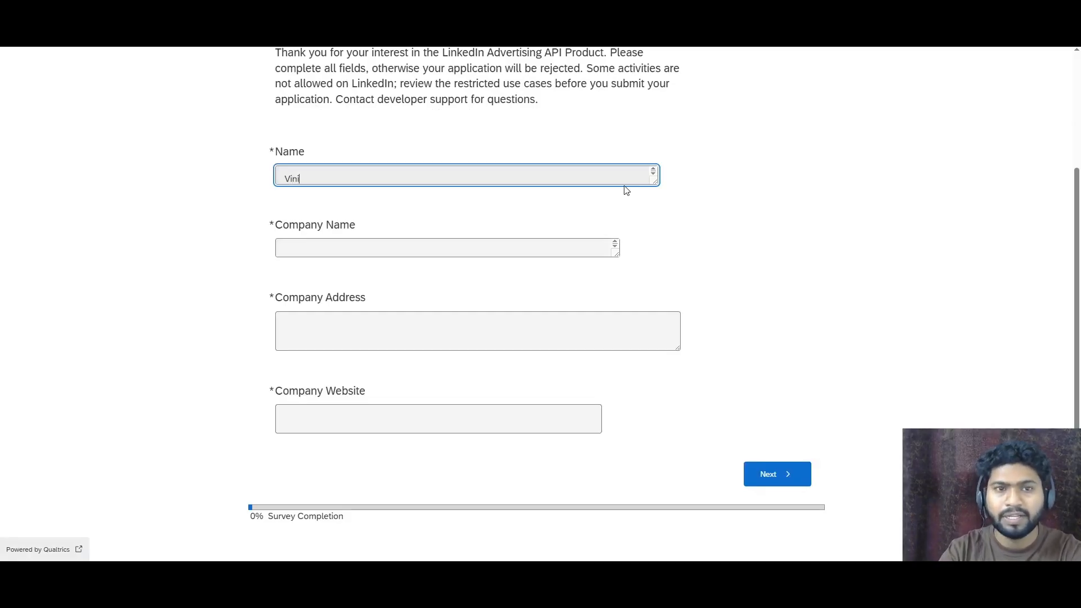
pyautogui.write('Vinit bahadure')
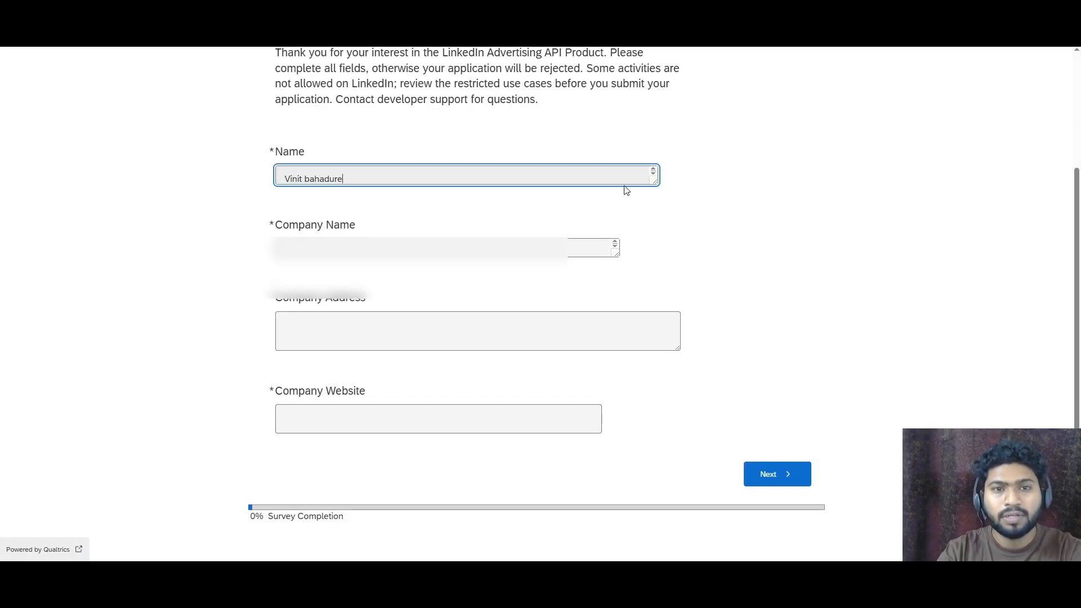
pyautogui.press('Tab')
pyautogui.write('??????')
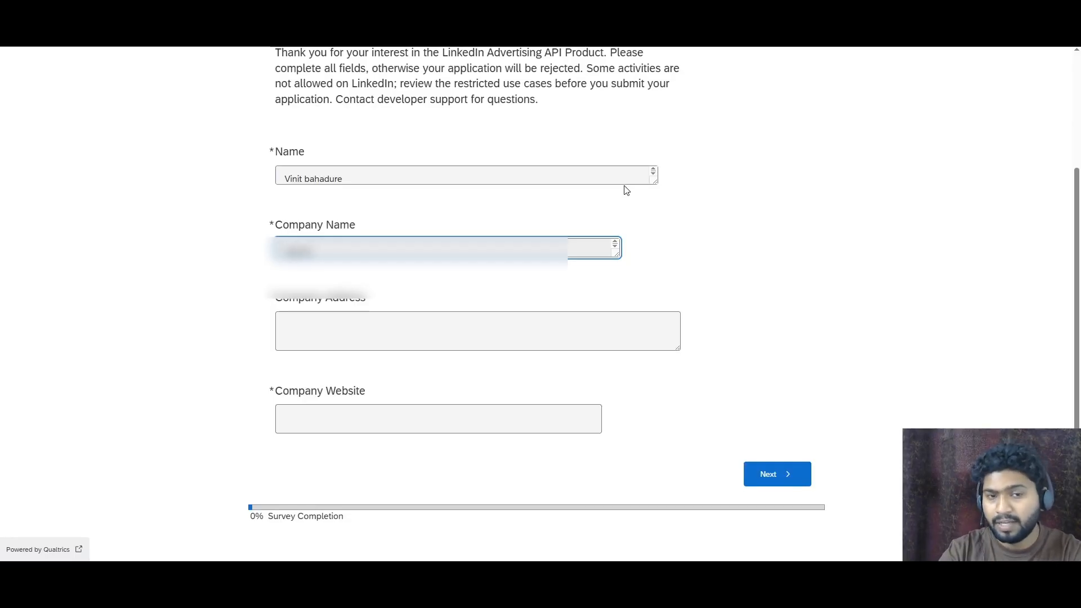
pyautogui.press('Tab')
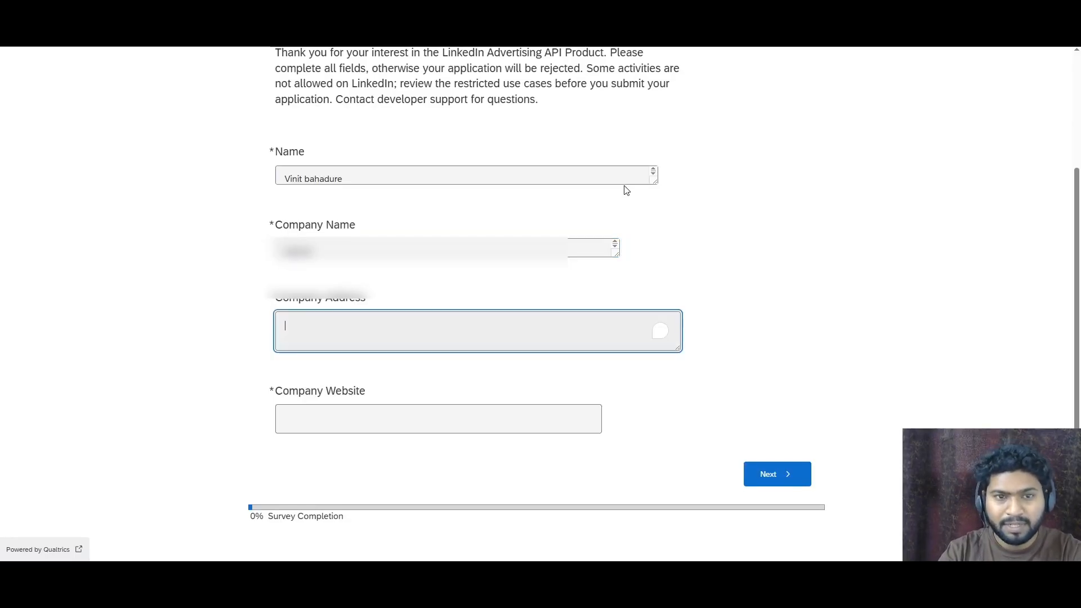
pyautogui.write('utah')
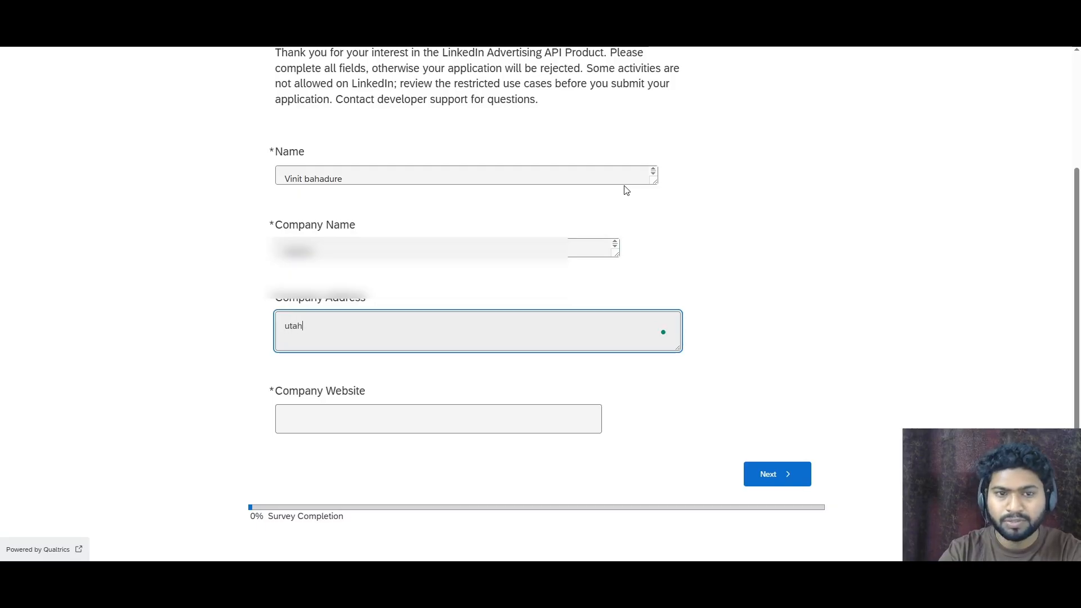
pyautogui.press('Tab')
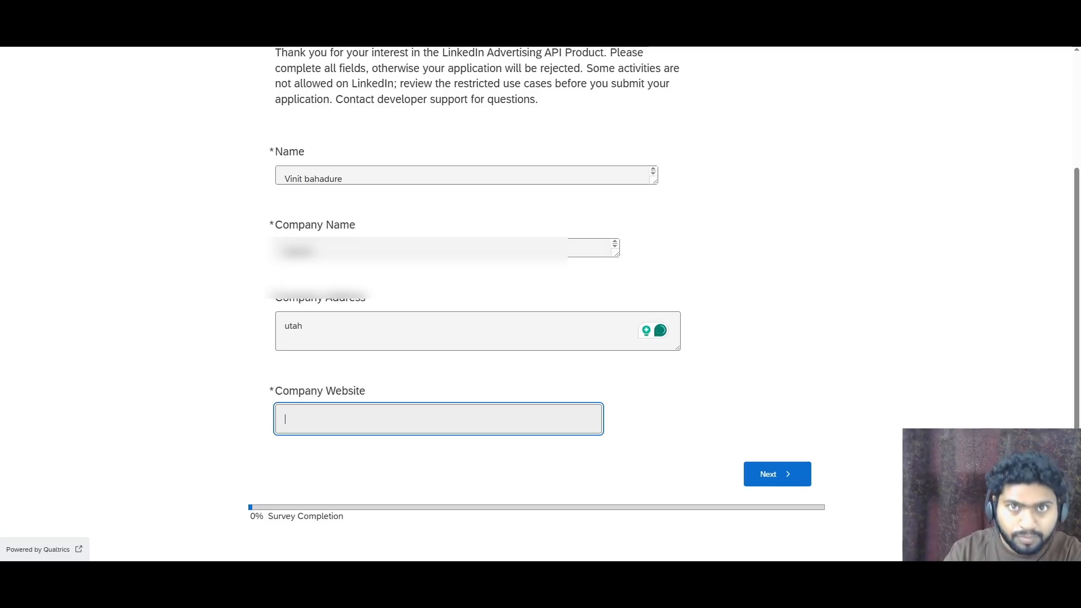
pyautogui.write('https://www.adamir.com/')
pyautogui.click(764, 471)
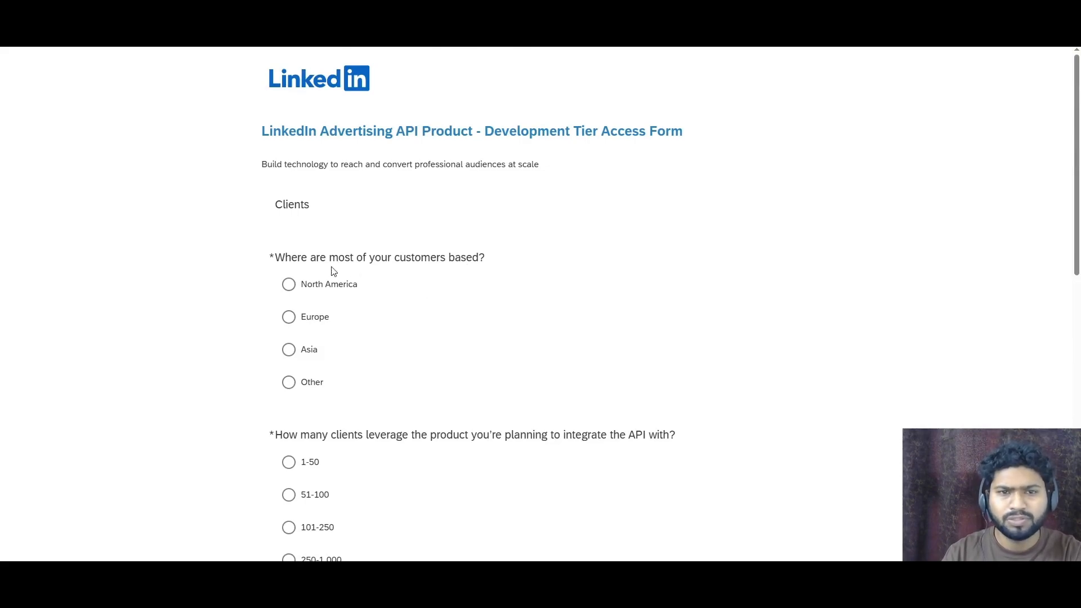
# - Answer the clients questions with North America, 1-50, 0%, Small - Medium and industry Advertising, and continue
pyautogui.click(301, 295)
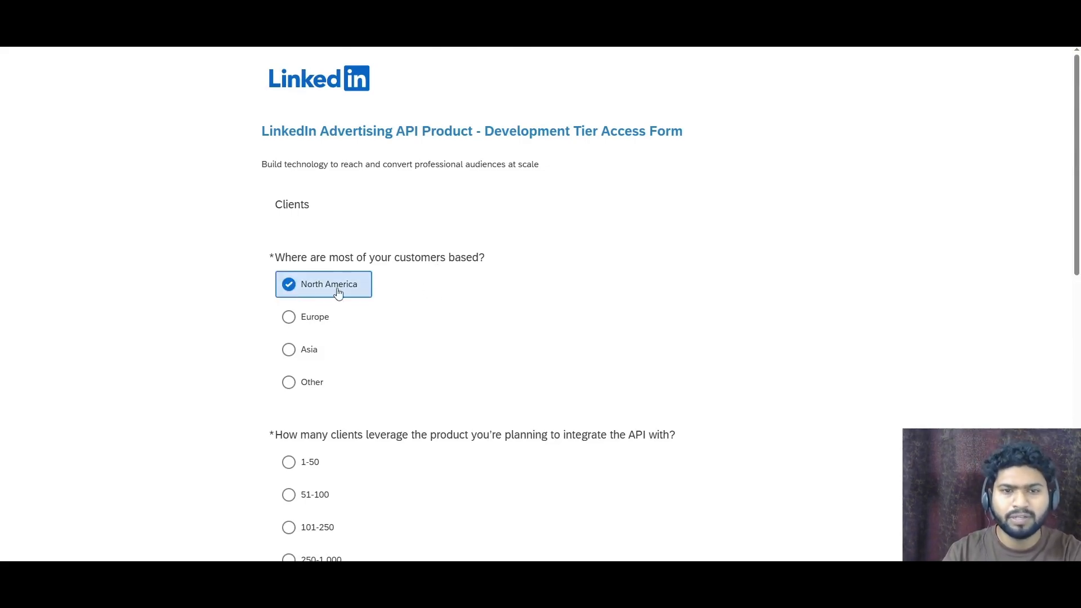
pyautogui.scroll(-2, 449, 295)
pyautogui.click(323, 349)
pyautogui.scroll(-5, 445, 347)
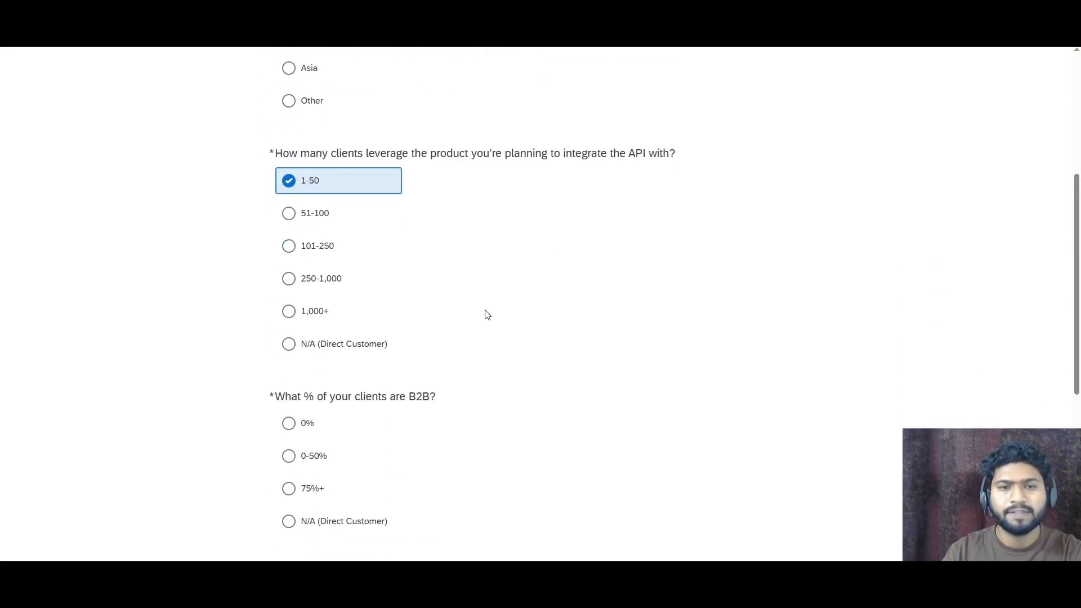
pyautogui.click(287, 320)
pyautogui.scroll(-4, 299, 315)
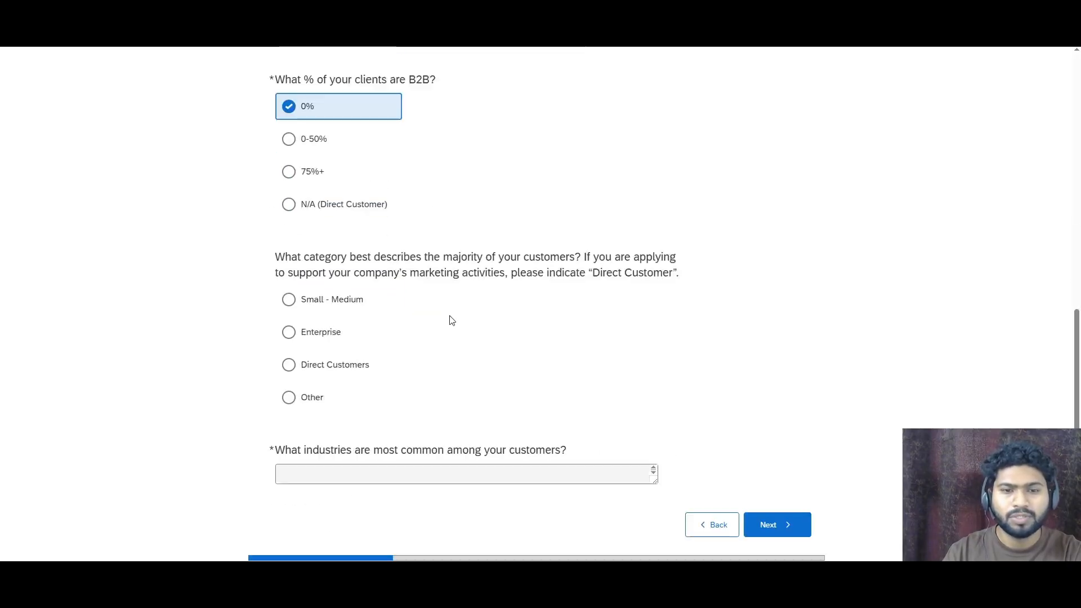
pyautogui.click(290, 286)
pyautogui.scroll(-1, 475, 356)
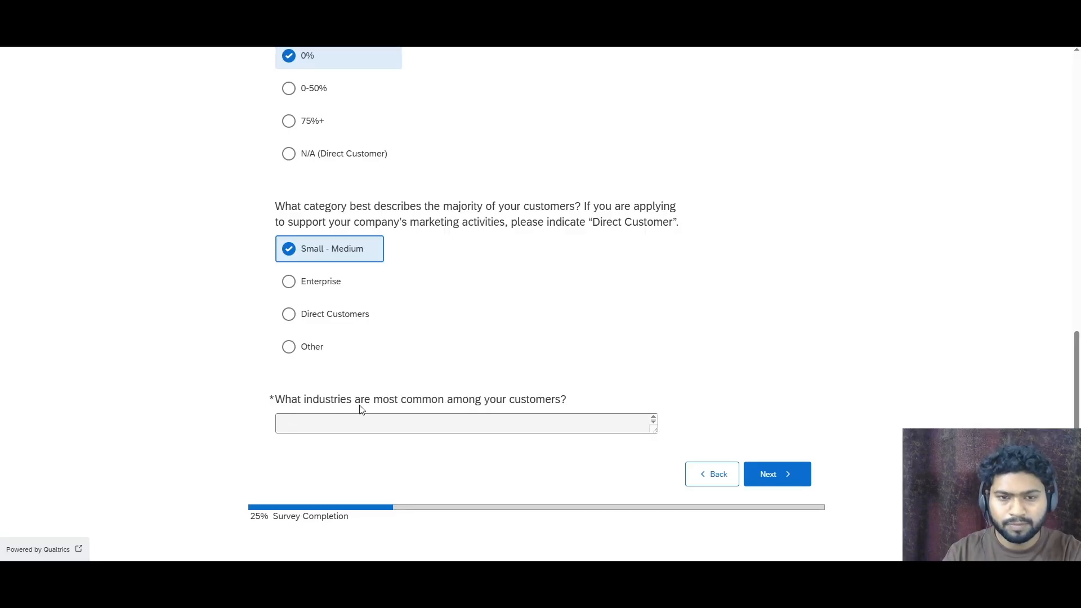
pyautogui.click(393, 423)
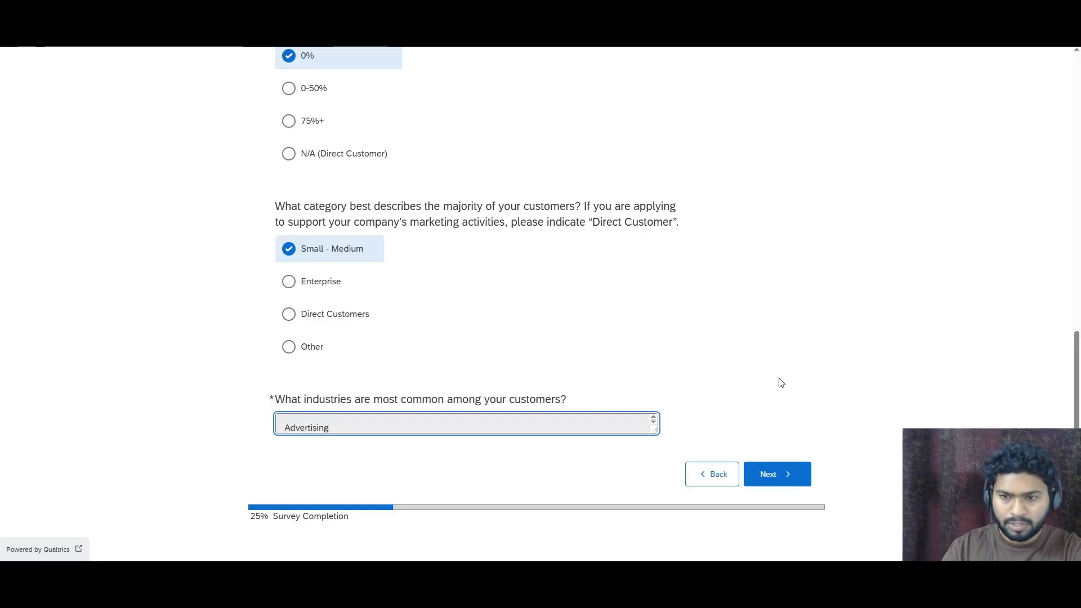
pyautogui.click(782, 474)
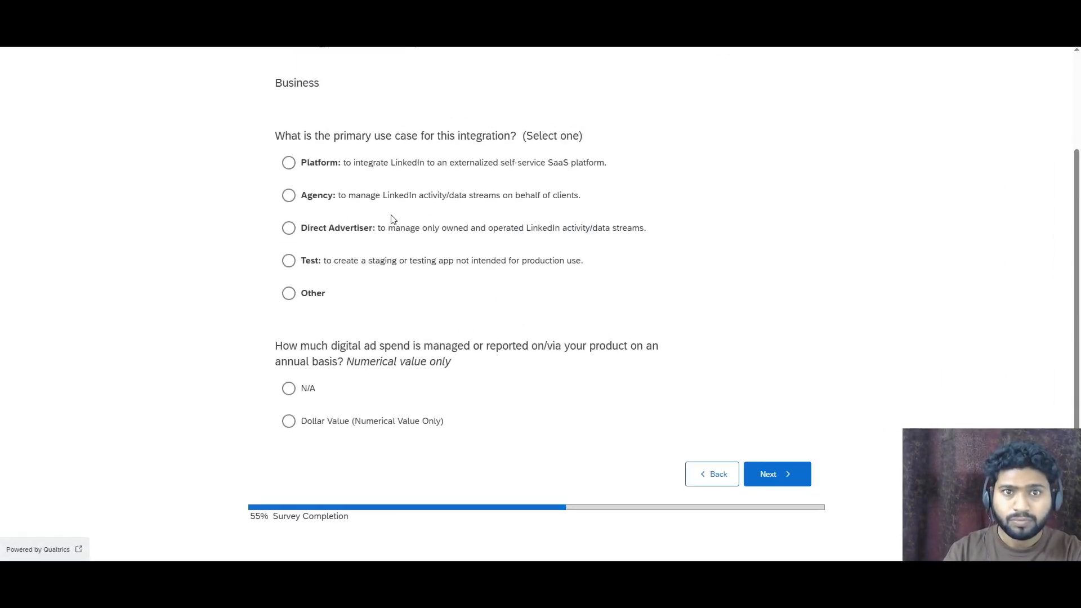
# - Choose Platform as the primary use case and N/A for annual ad spend, and continue
pyautogui.scroll(-2, 377, 211)
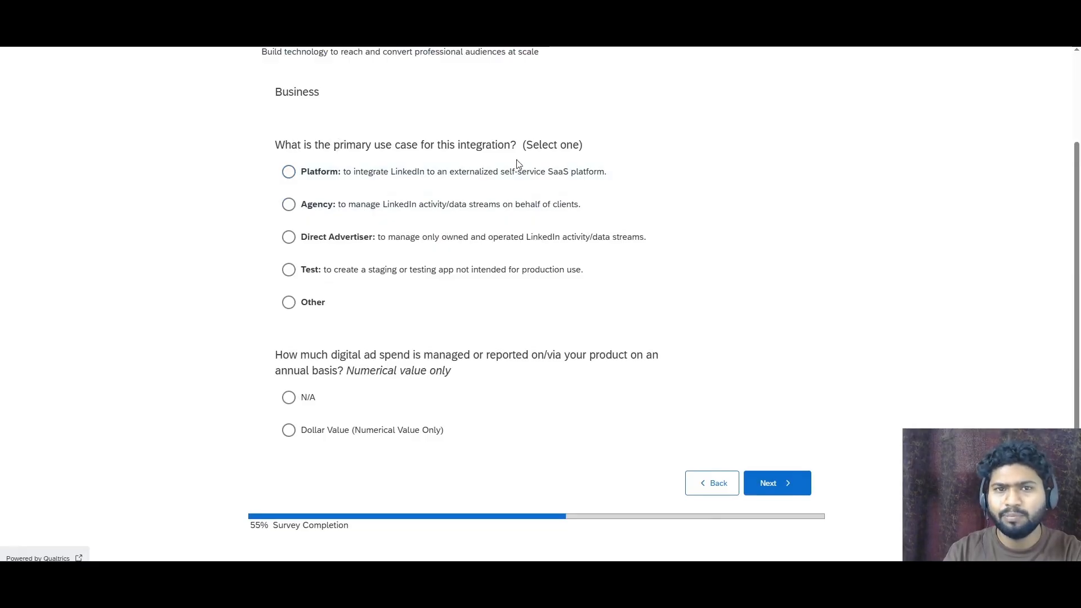
pyautogui.click(299, 173)
pyautogui.scroll(-1, 410, 212)
pyautogui.click(289, 389)
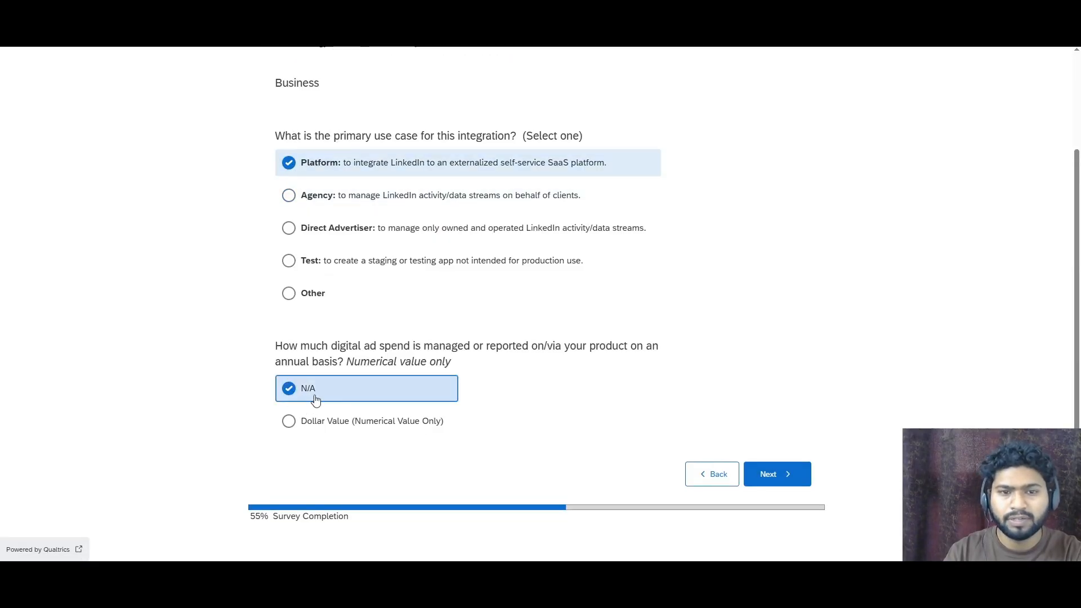
pyautogui.click(776, 474)
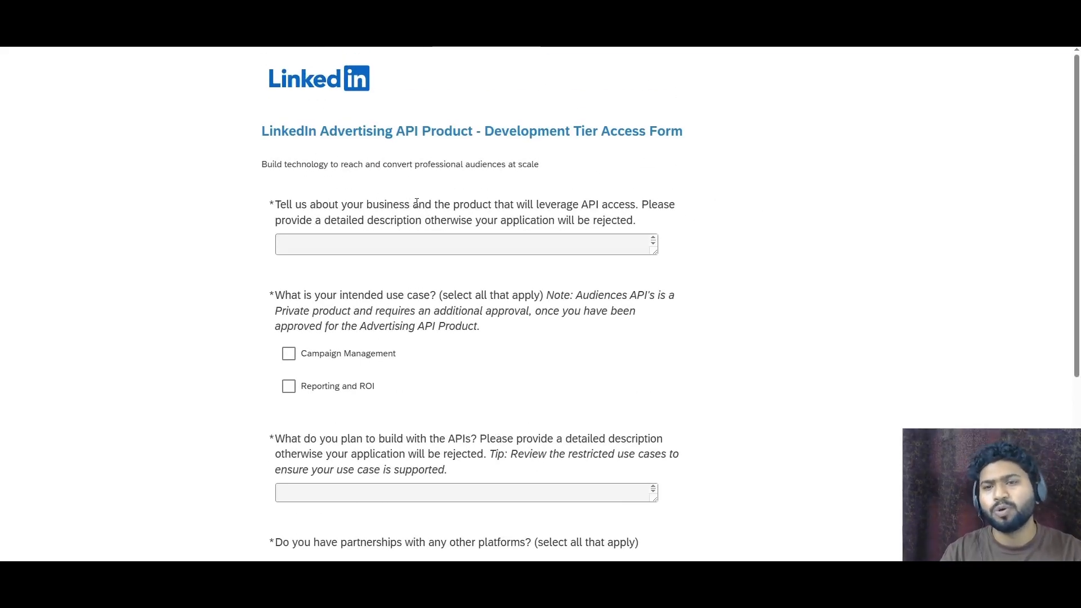
# - Paste the business and product description and tick the Campaign Management and Reporting and ROI use cases
pyautogui.moveTo(654, 252); pyautogui.dragTo(698, 396)
pyautogui.click(617, 363)
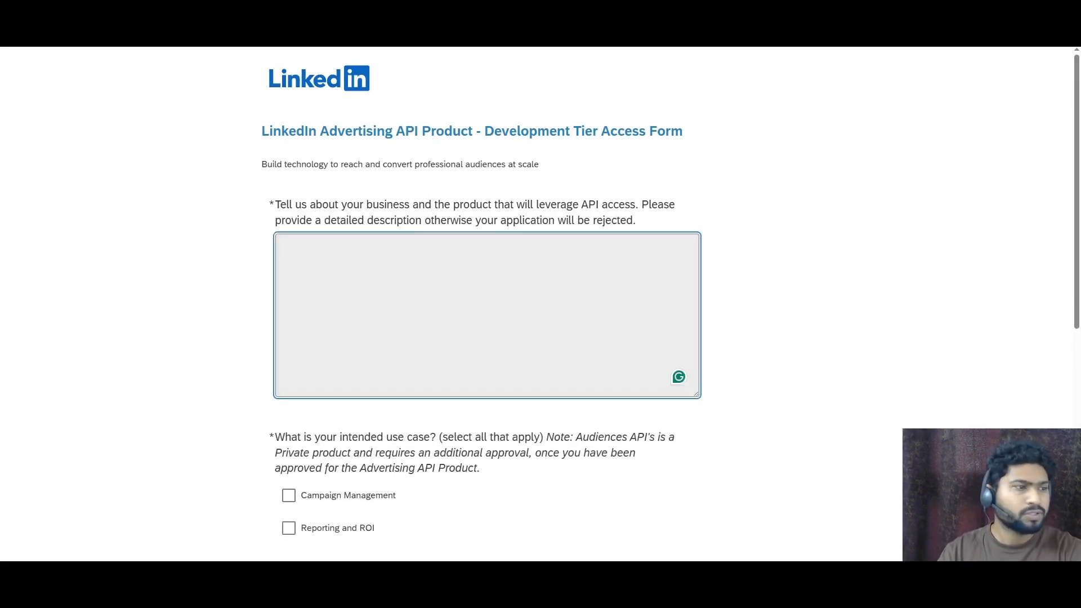
pyautogui.hotkey('ctrl', 'v')
pyautogui.scroll(-5, 525, 301)
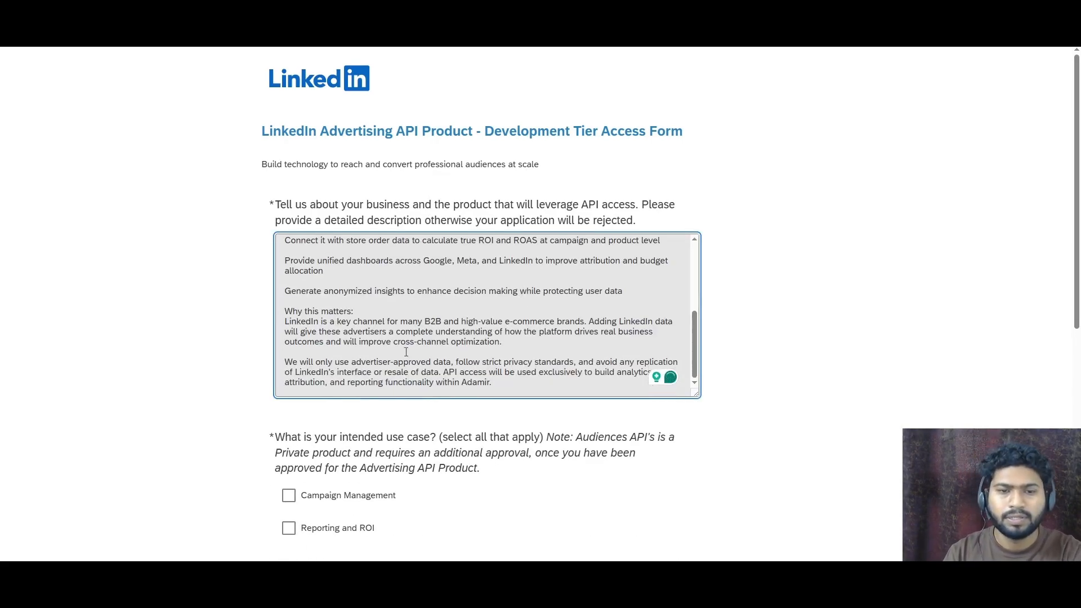
pyautogui.click(306, 331)
pyautogui.click(313, 360)
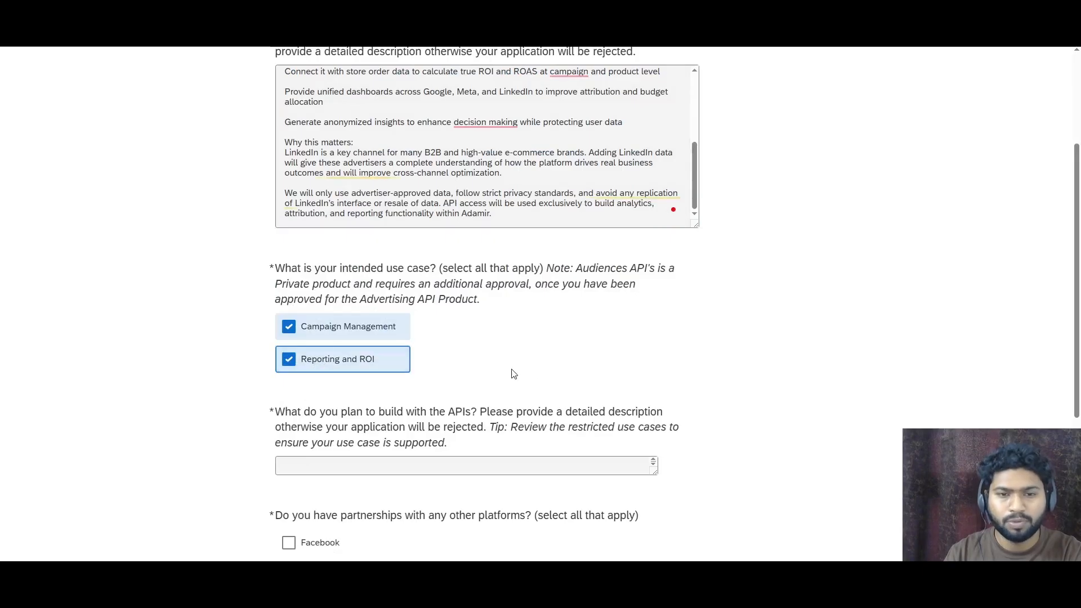
# - Paste the description of what will be built and tick Facebook, Instagram, Snapchat and Pinterest partnerships, then continue
pyautogui.scroll(-4, 667, 263)
pyautogui.click(619, 242)
pyautogui.hotkey('ctrl', 'v')
pyautogui.click(660, 247)
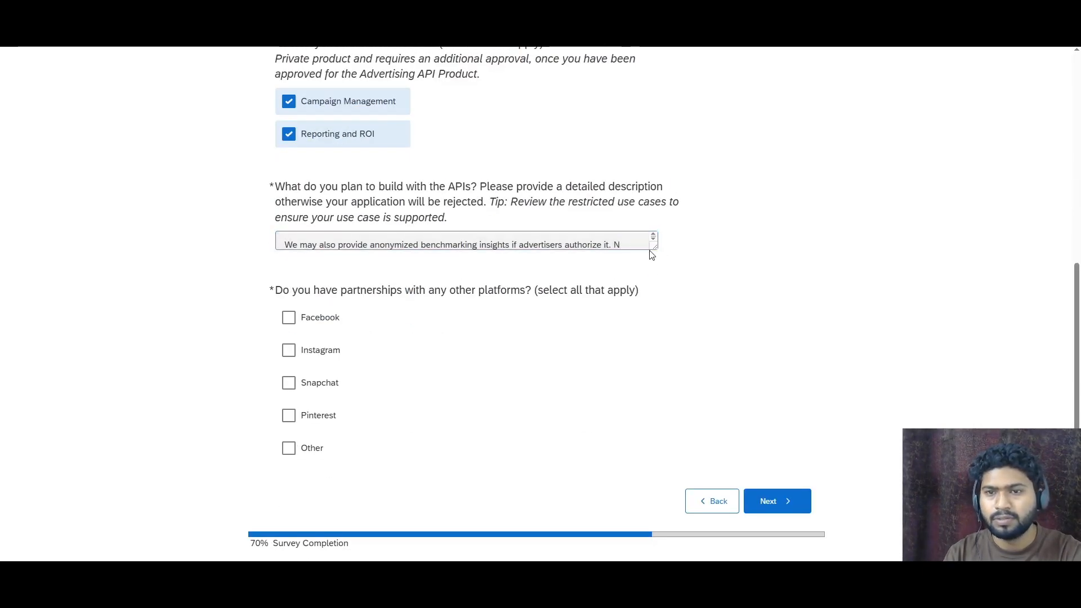
pyautogui.moveTo(652, 248); pyautogui.dragTo(650, 261)
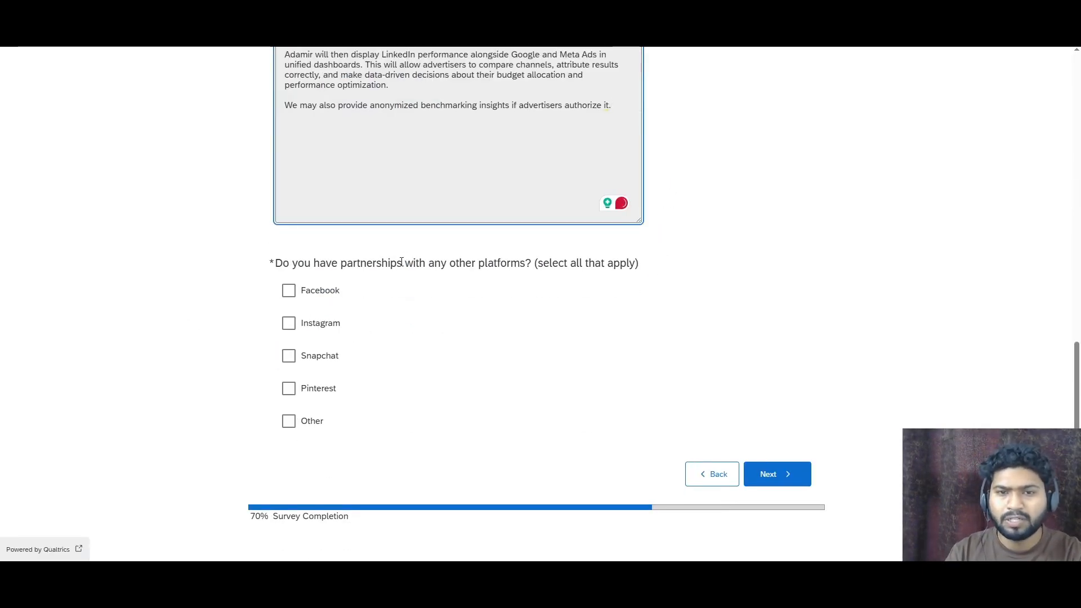
pyautogui.click(287, 291)
pyautogui.click(289, 324)
pyautogui.click(289, 356)
pyautogui.click(289, 389)
pyautogui.click(795, 477)
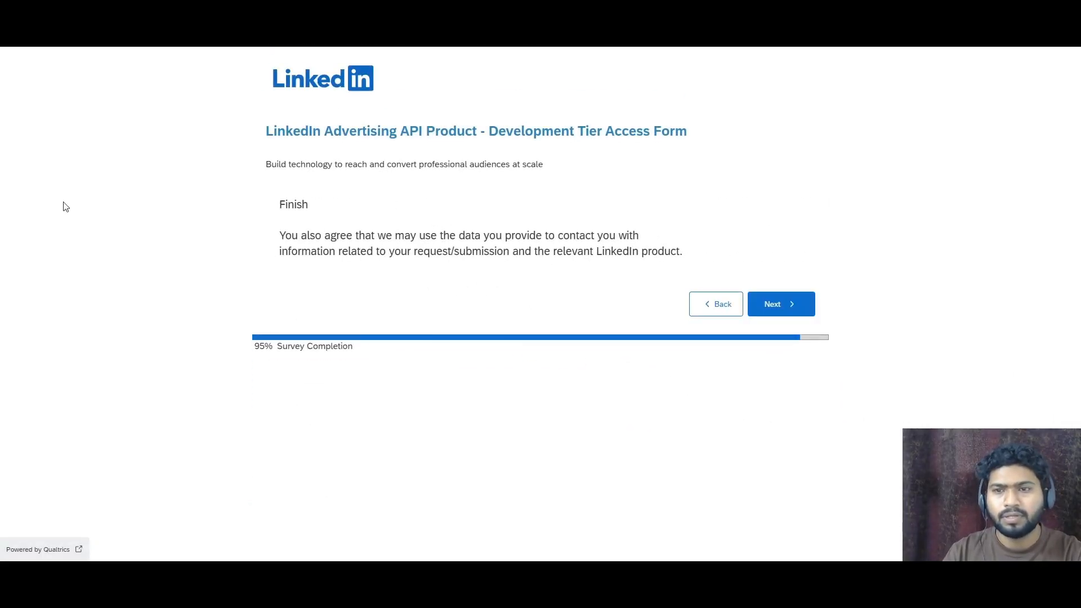
# - Submit the access request form, then return to the developer portal tab and reload the Products page
pyautogui.click(777, 300)
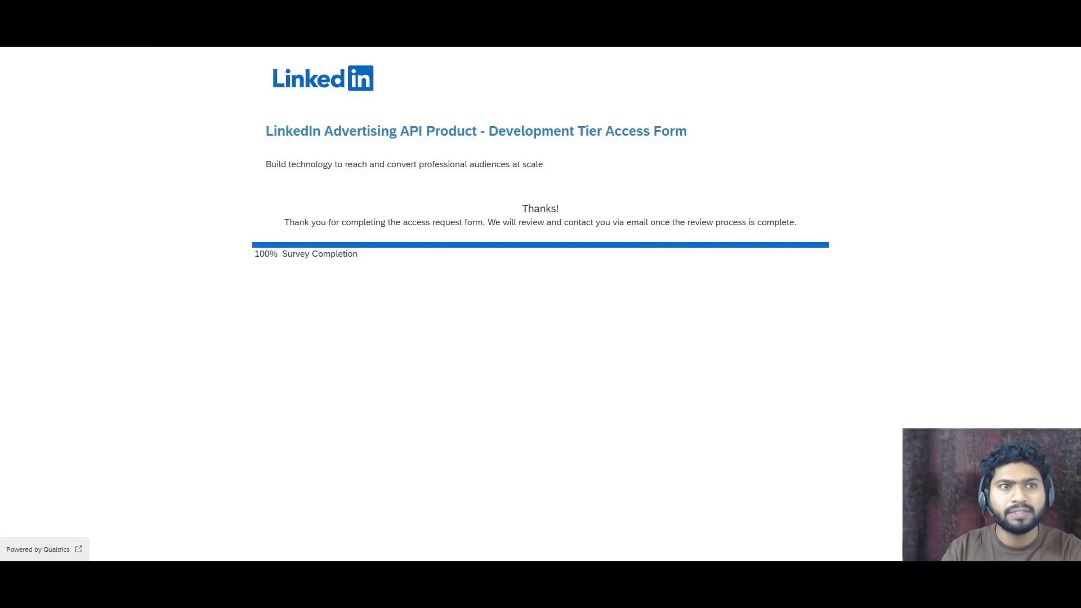
pyautogui.click(248, 23)
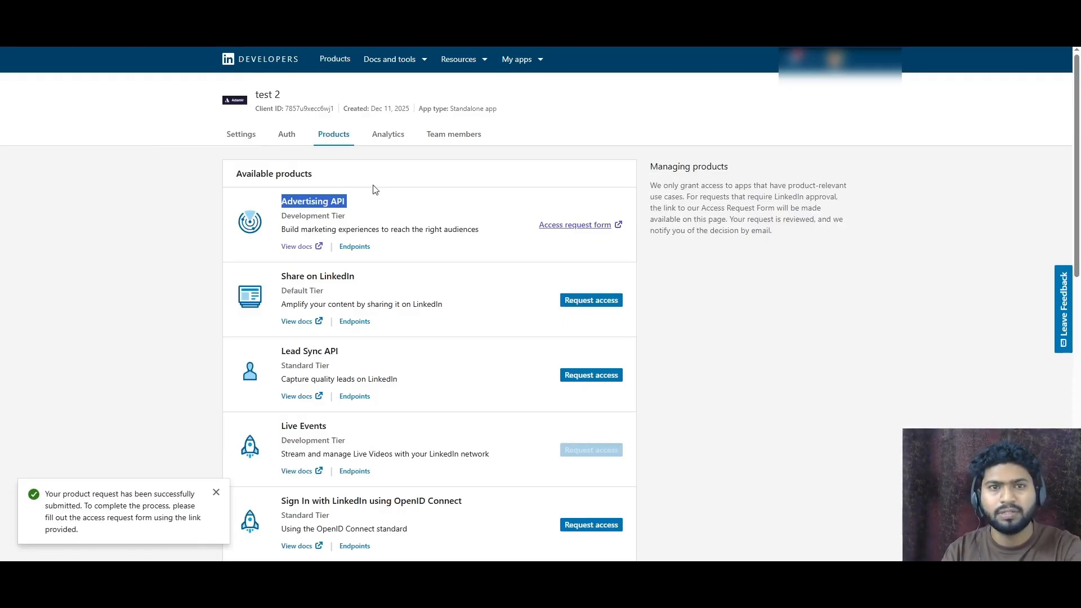
pyautogui.press('F5')
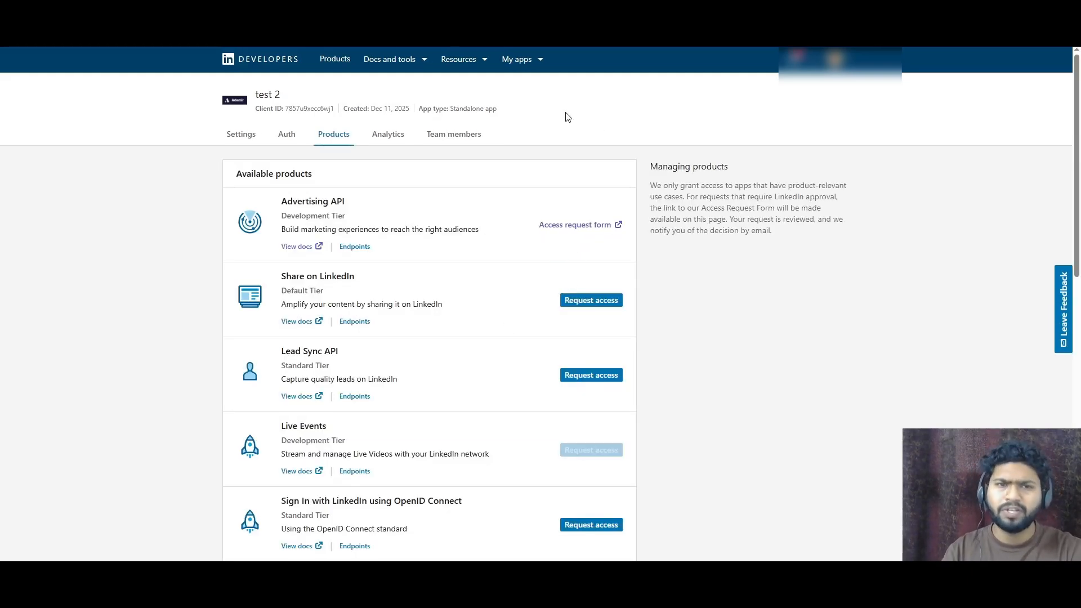
# - Open the test app and examine its added products and the OAuth 2.0 settings and scopes on its Auth tab
pyautogui.click(538, 65)
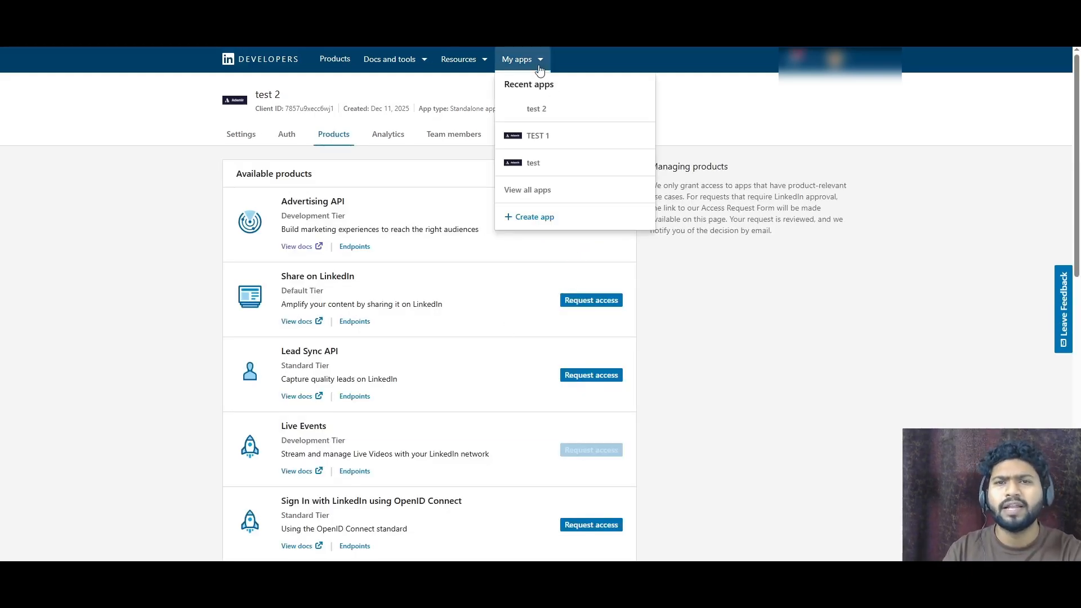
pyautogui.click(546, 163)
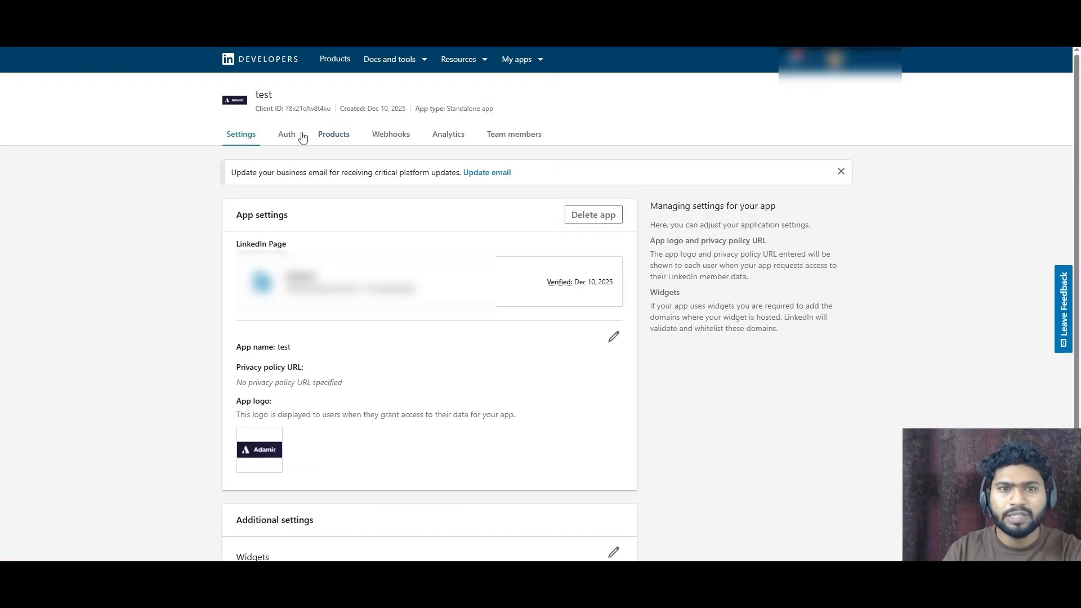
pyautogui.click(334, 136)
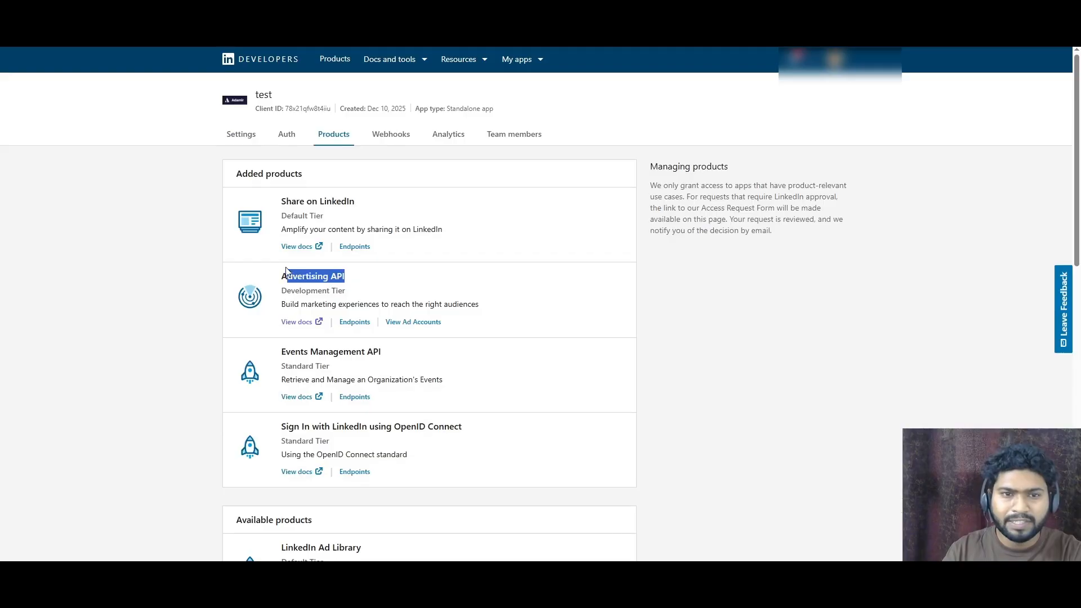
pyautogui.click(324, 290)
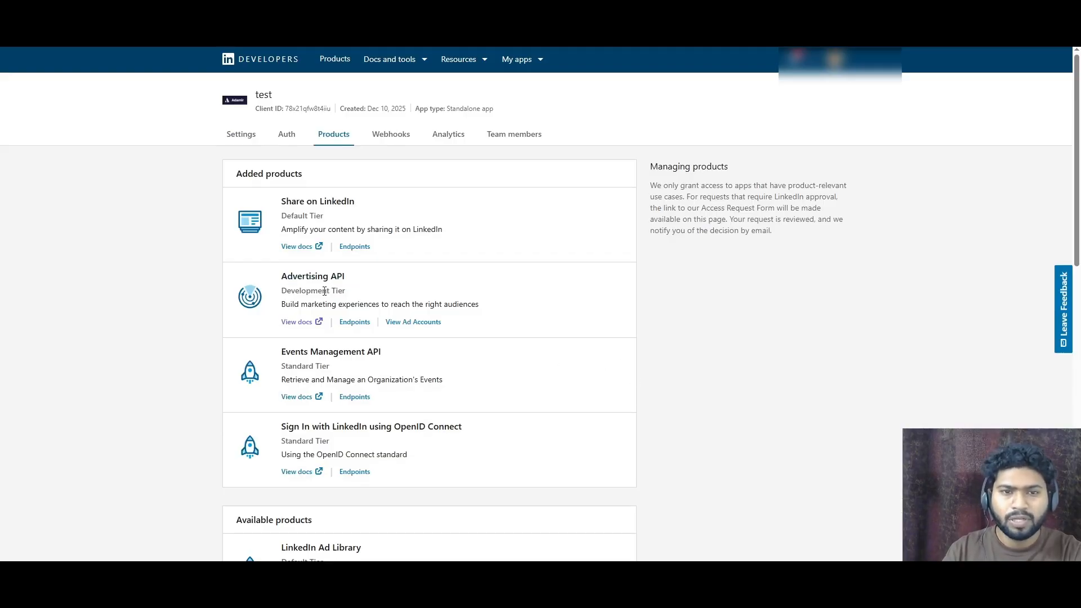
pyautogui.tripleClick(347, 281)
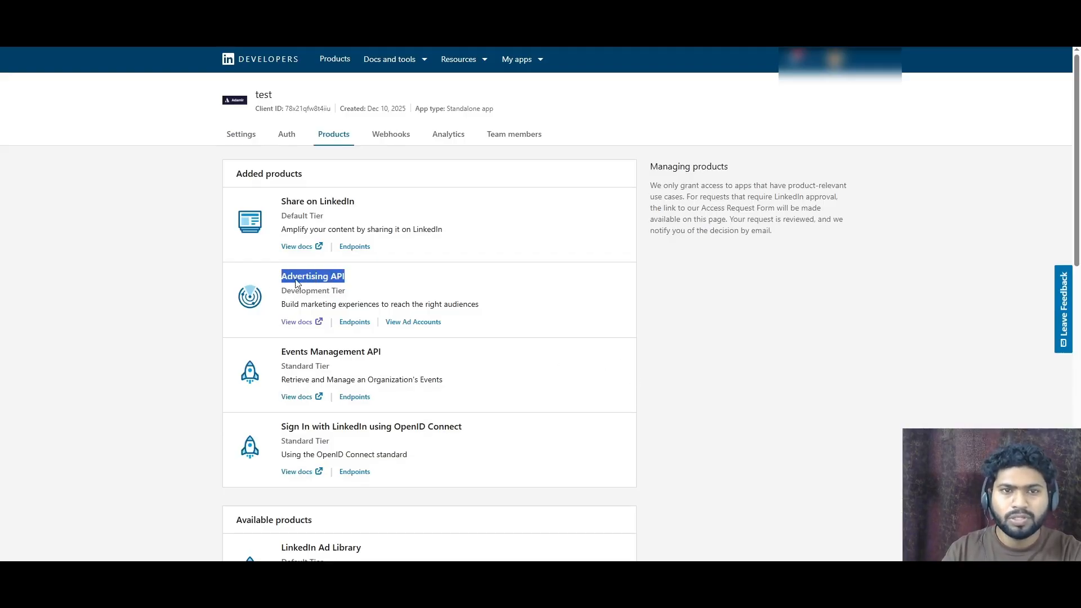
pyautogui.click(287, 135)
pyautogui.scroll(-5, 374, 155)
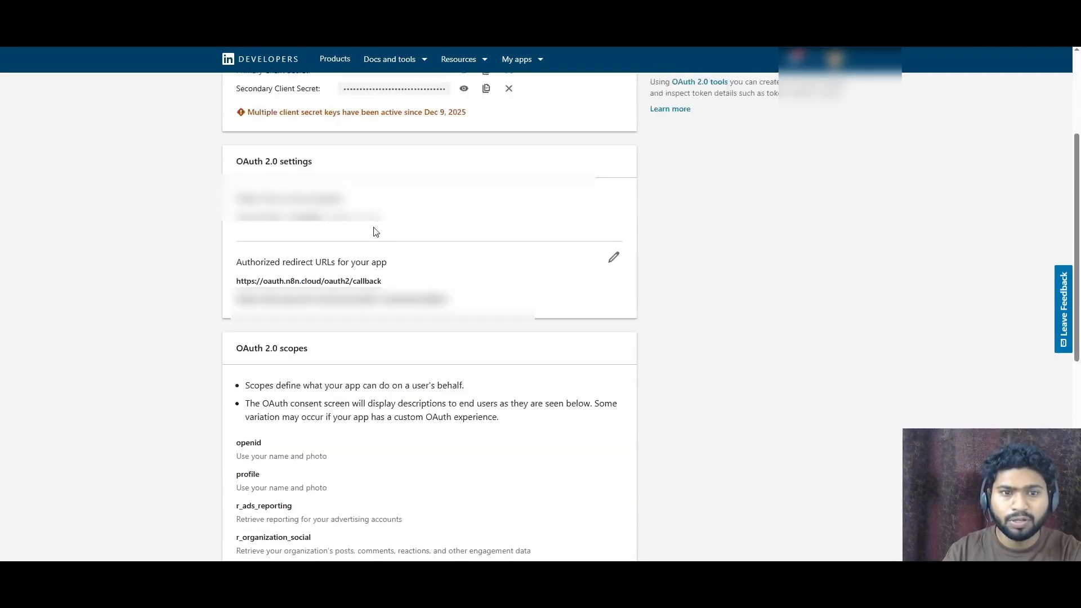
# - Review the test app's Auth and Products tabs, selecting the Advertising API product and client credentials
pyautogui.scroll(3, 398, 282)
pyautogui.moveTo(398, 281); pyautogui.dragTo(221, 276)
pyautogui.click(332, 271)
pyautogui.doubleClick(330, 271)
pyautogui.click(331, 271)
pyautogui.scroll(3, 446, 259)
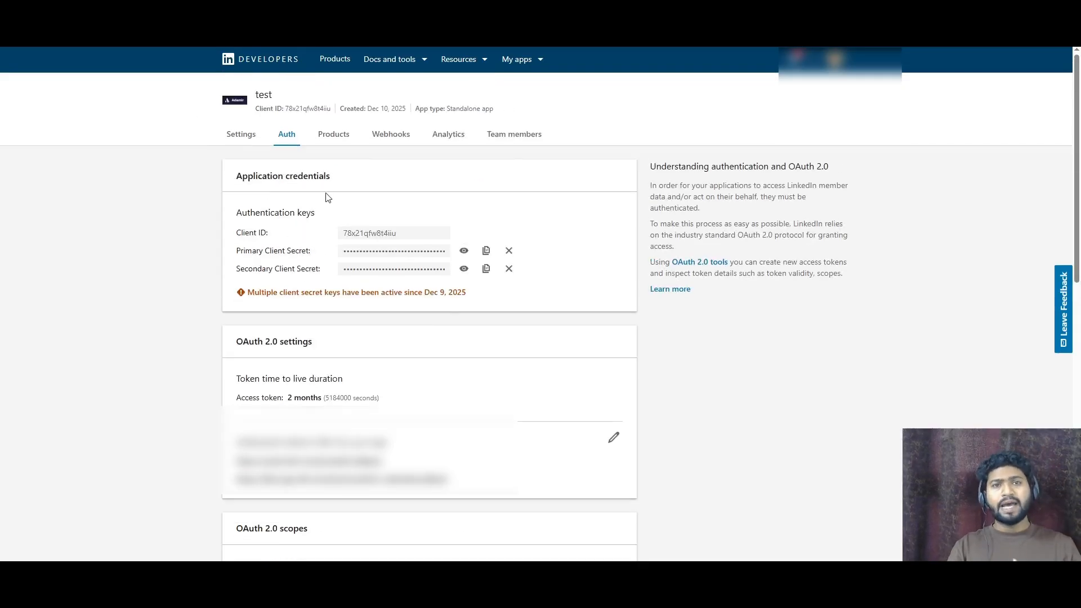
pyautogui.click(338, 134)
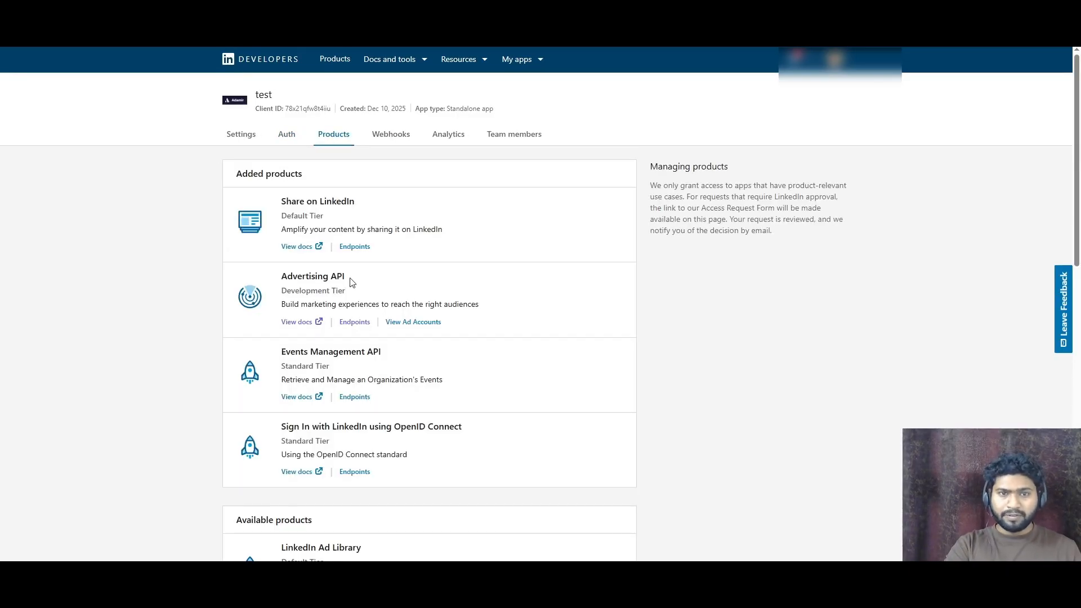
pyautogui.moveTo(351, 281); pyautogui.dragTo(264, 281)
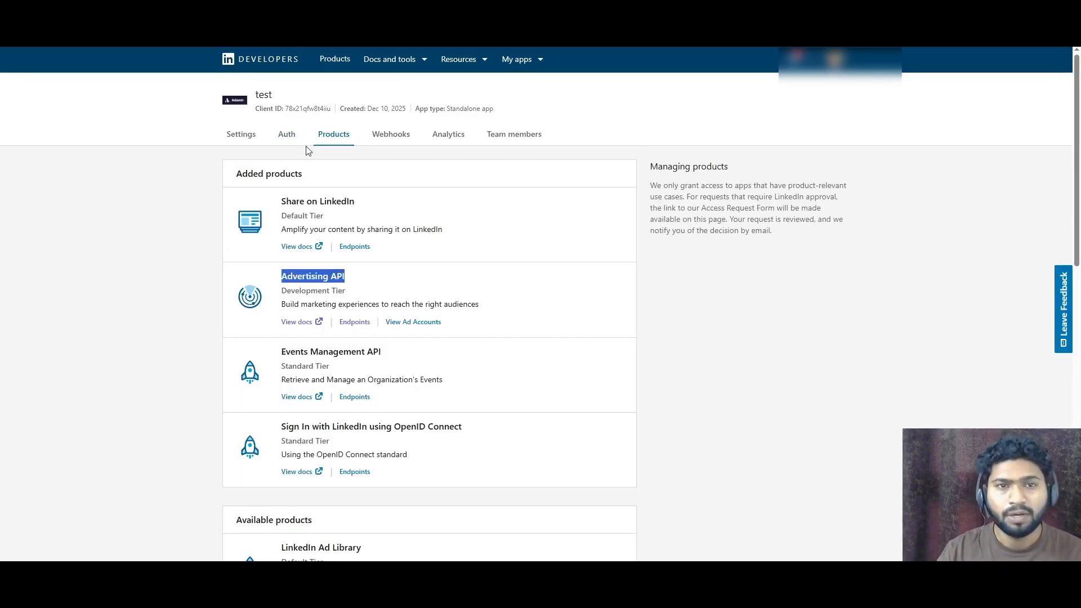
pyautogui.click(288, 140)
pyautogui.moveTo(394, 224); pyautogui.dragTo(381, 229)
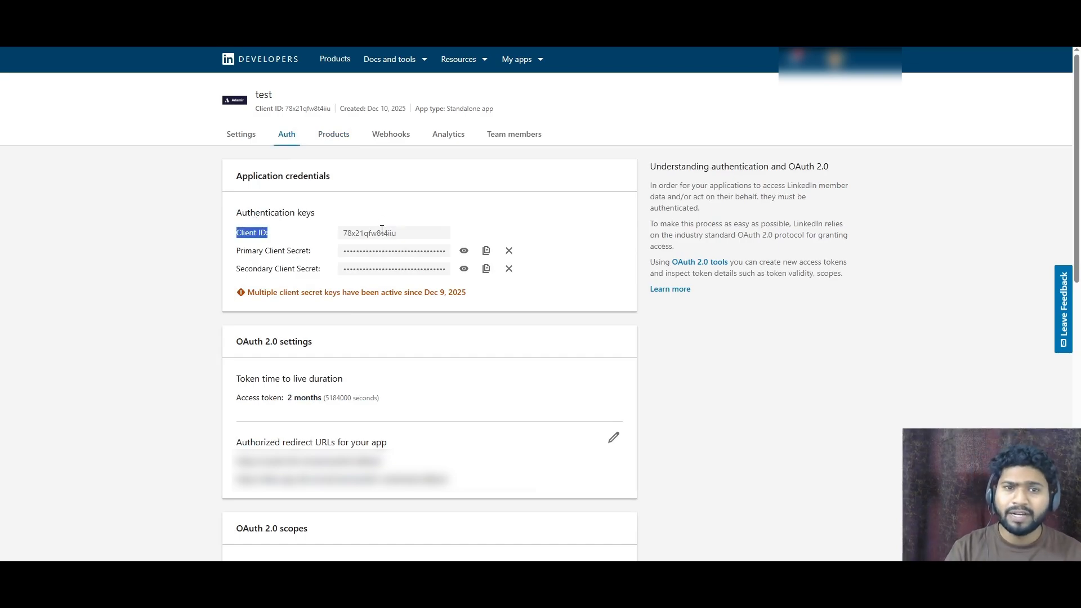
pyautogui.doubleClick(381, 231)
pyautogui.doubleClick(414, 250)
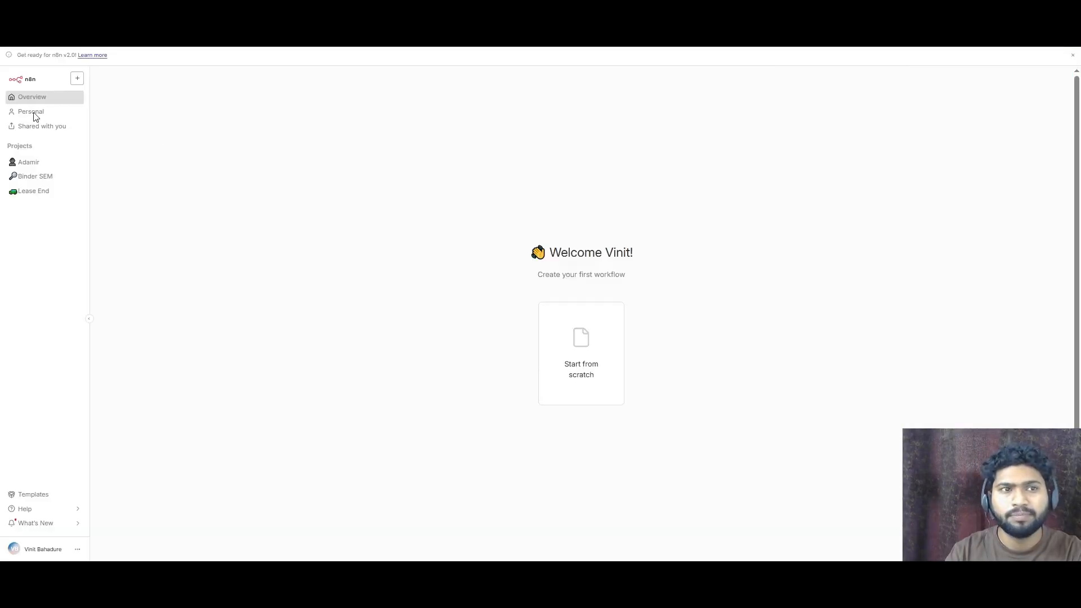
pyautogui.click(31, 112)
pyautogui.click(390, 115)
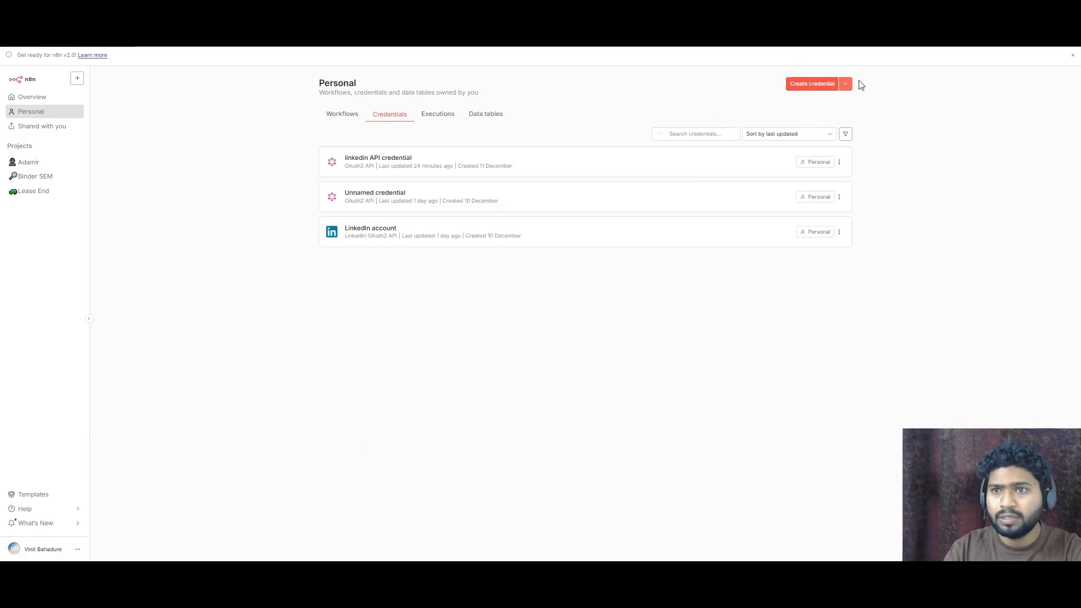
pyautogui.click(813, 84)
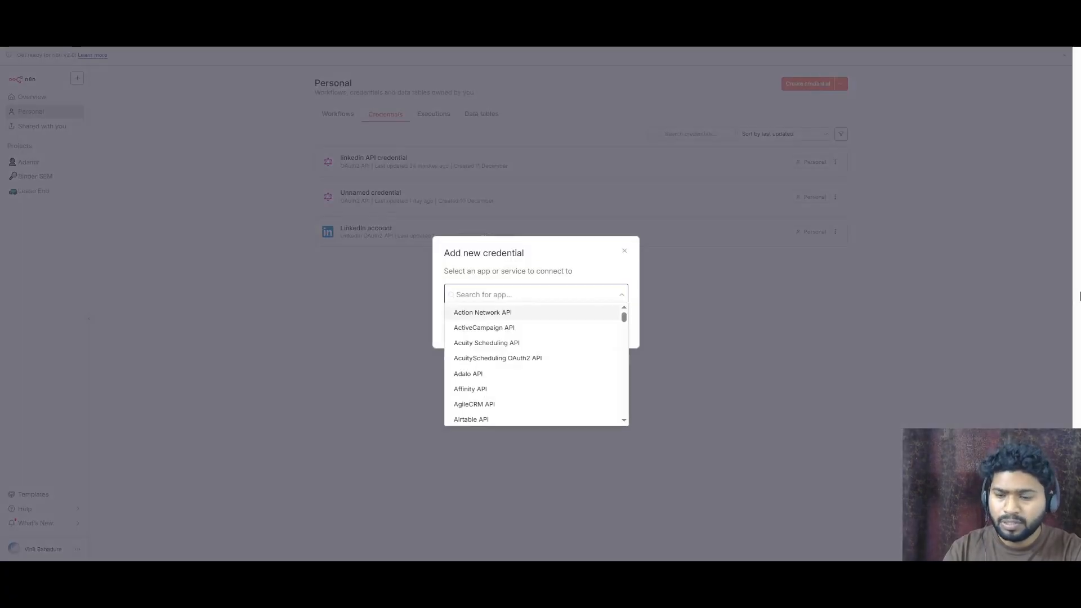
pyautogui.write('linkedi')
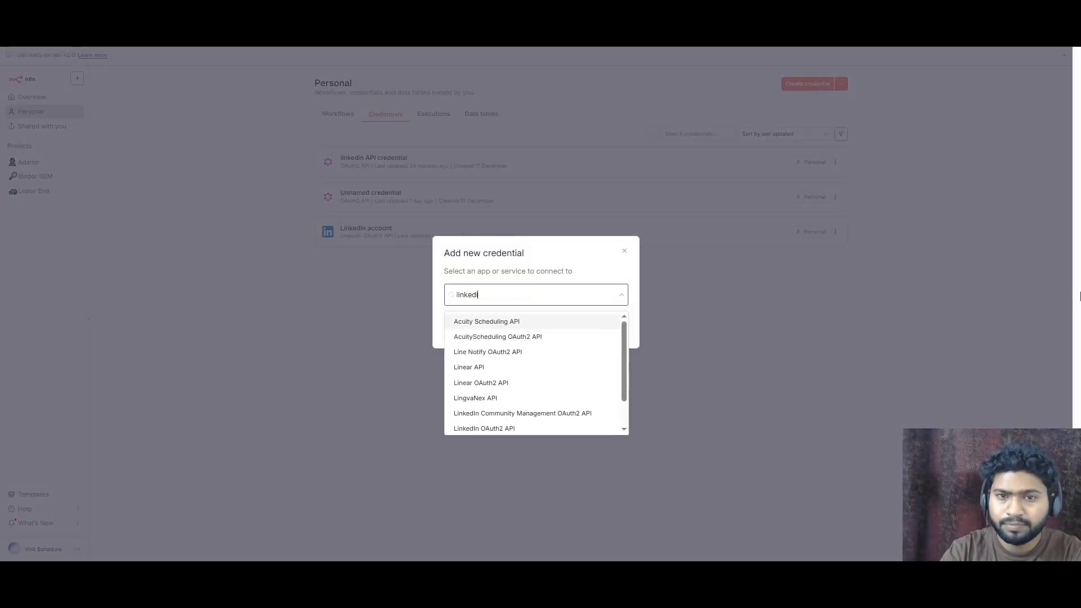
pyautogui.click(513, 337)
pyautogui.click(599, 330)
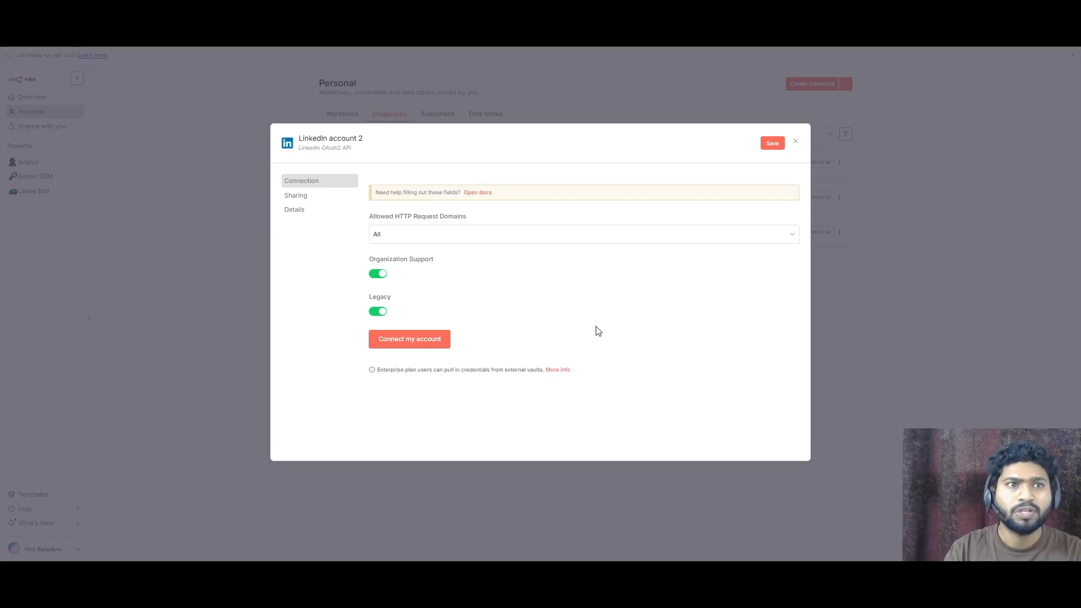
# - Examine the OAuth 2.0 scopes on the app's Auth tab and the added products list
pyautogui.hotkey('ctrl', 'Tab')
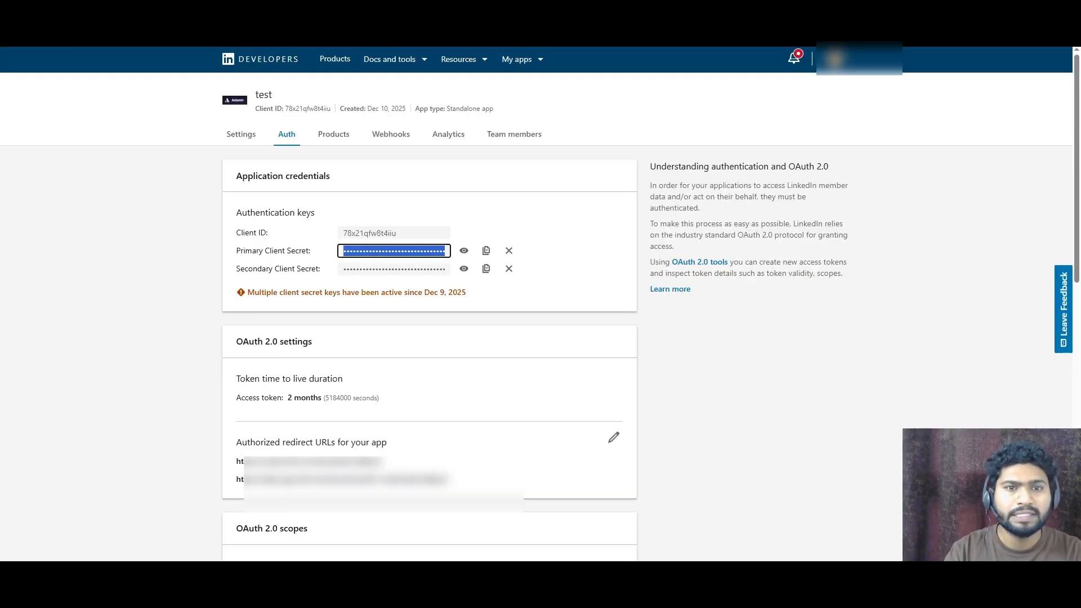
pyautogui.scroll(-5, 313, 214)
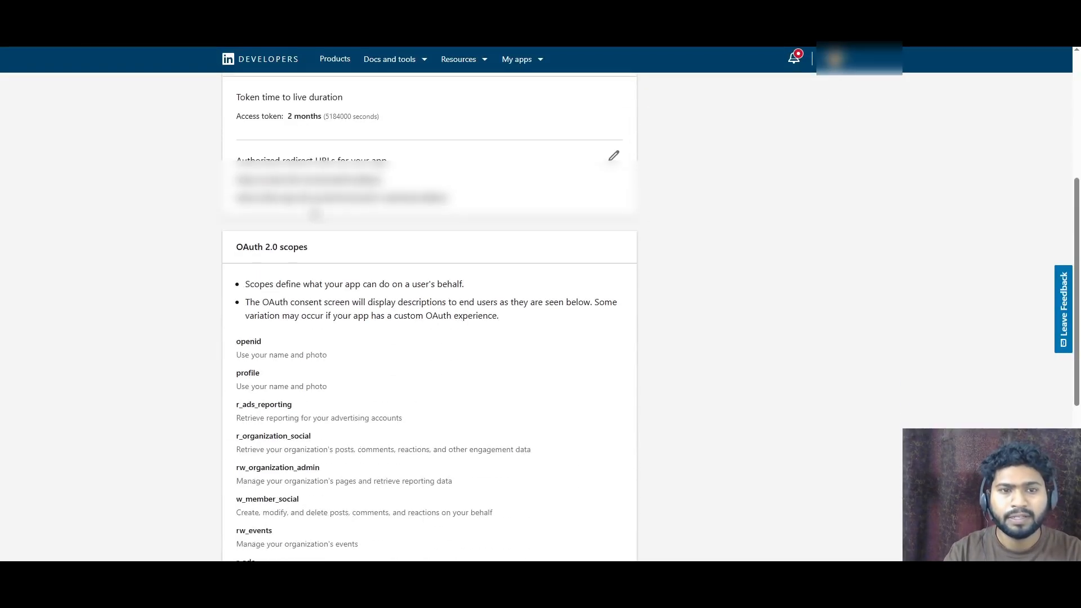
pyautogui.moveTo(299, 248); pyautogui.dragTo(316, 248)
pyautogui.moveTo(231, 248); pyautogui.dragTo(309, 249)
pyautogui.scroll(-2, 306, 240)
pyautogui.moveTo(306, 292); pyautogui.dragTo(224, 298)
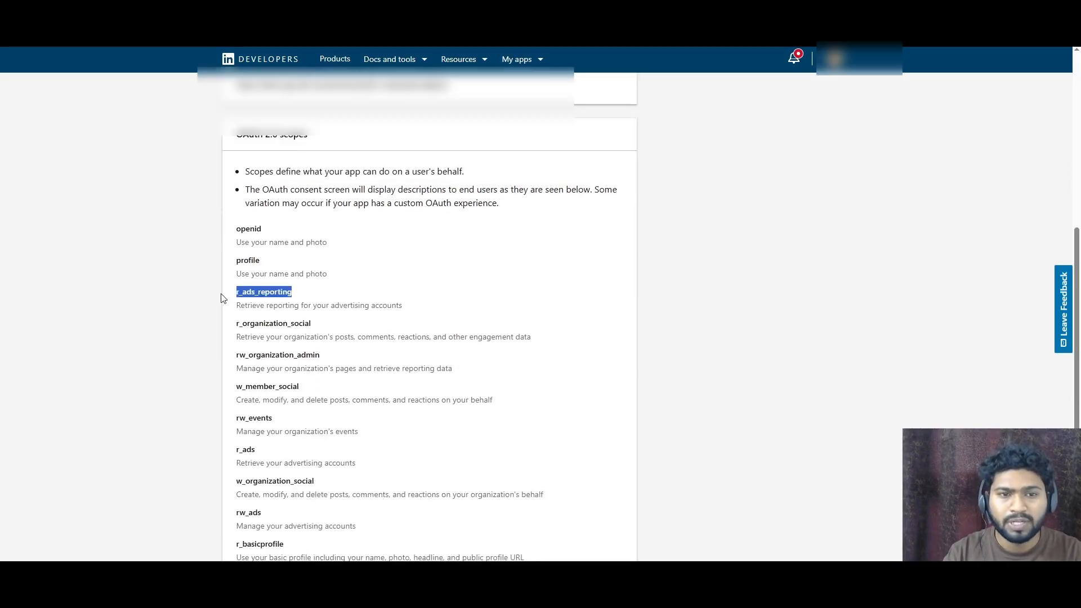
pyautogui.moveTo(318, 327); pyautogui.dragTo(240, 319)
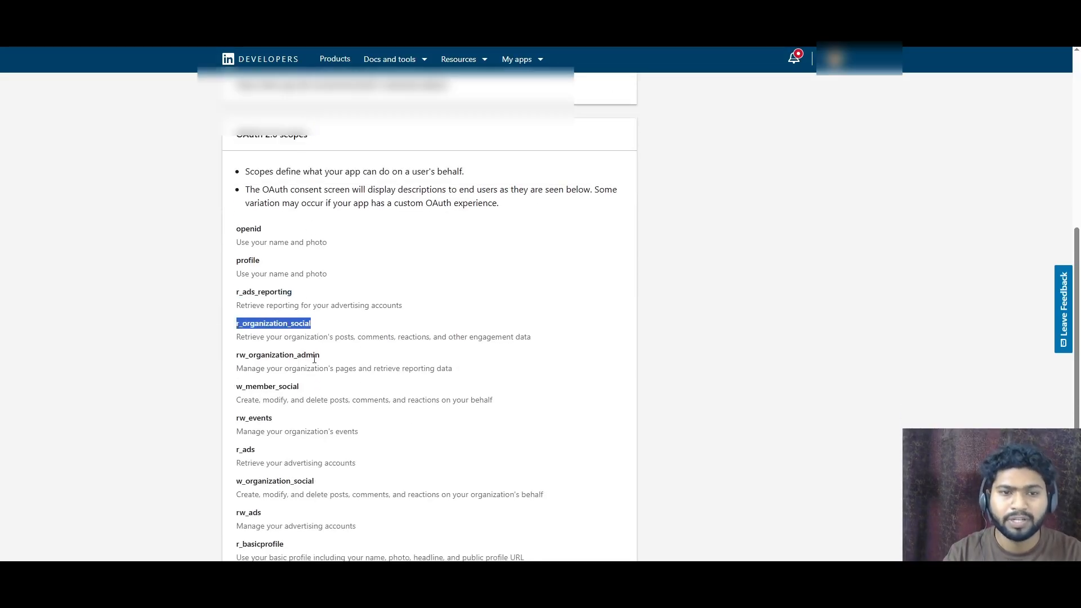
pyautogui.moveTo(333, 360); pyautogui.dragTo(237, 355)
pyautogui.scroll(3, 338, 358)
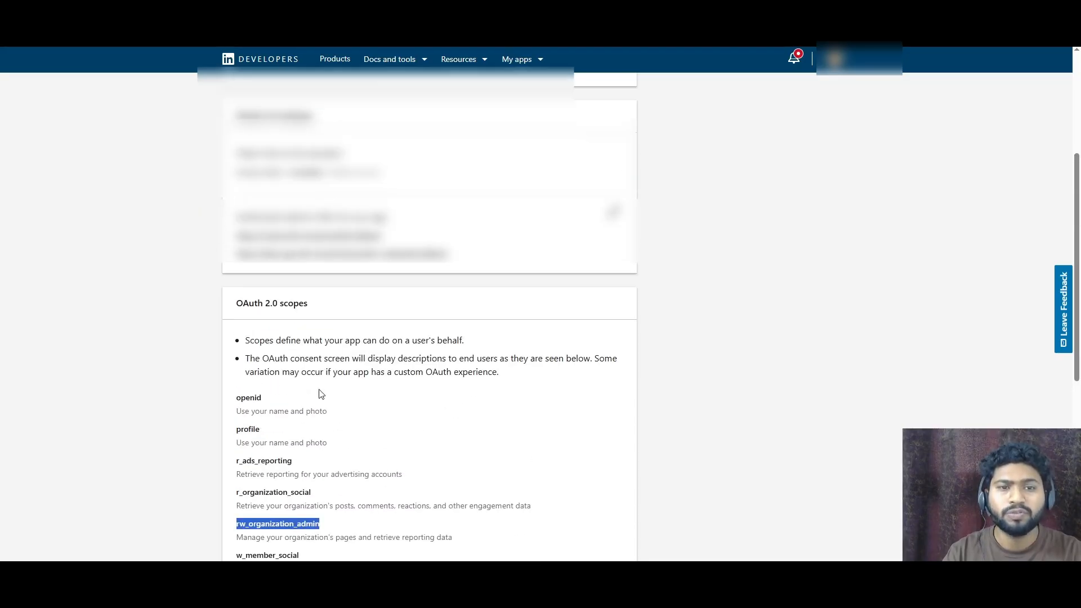
pyautogui.scroll(-2, 315, 361)
pyautogui.scroll(3, 311, 362)
pyautogui.scroll(5, 311, 362)
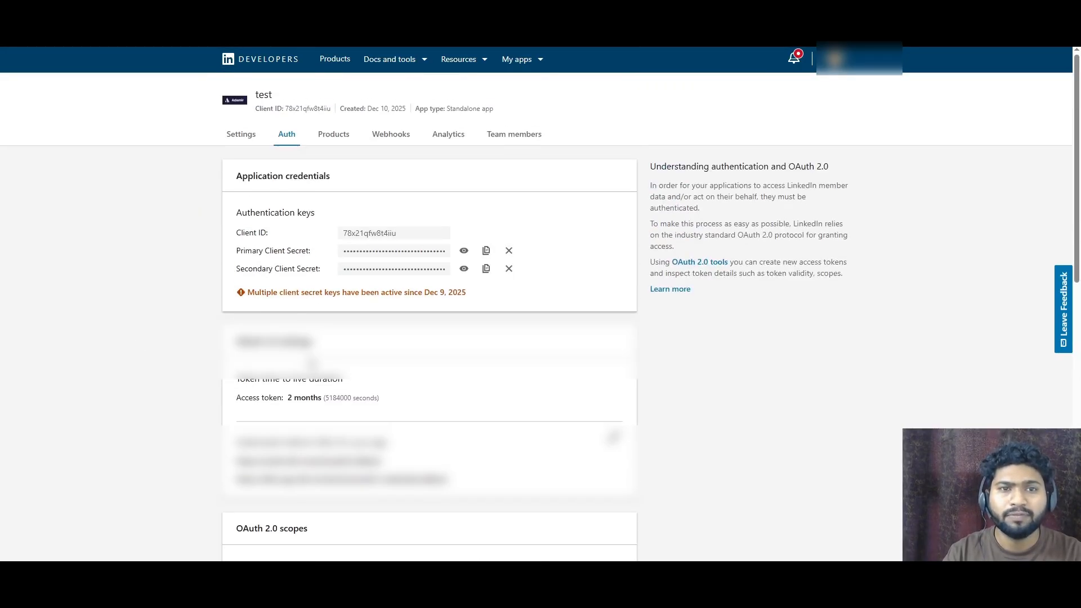
pyautogui.click(315, 145)
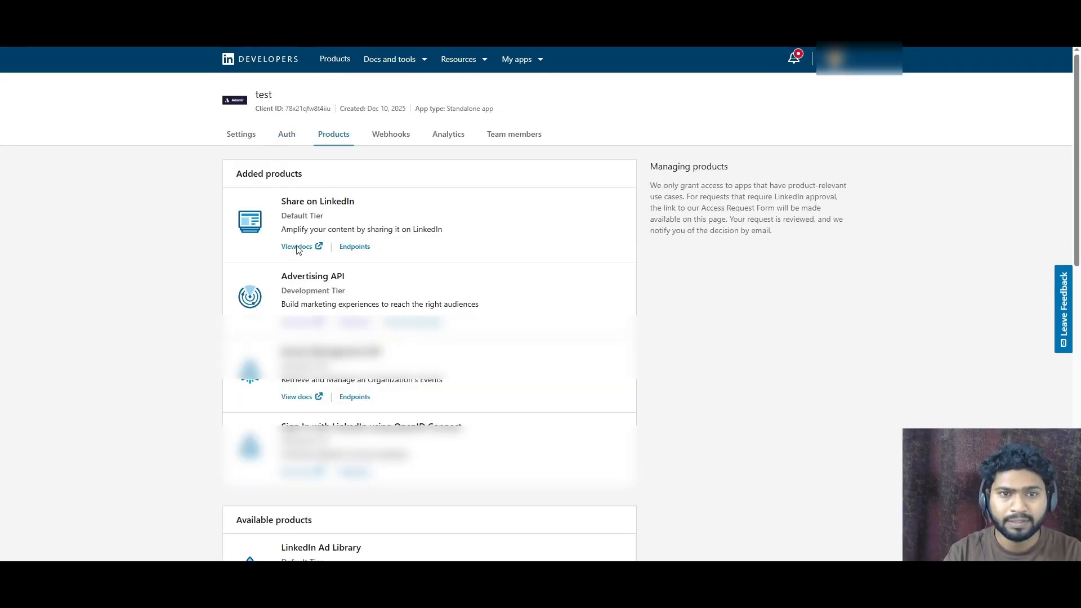
pyautogui.moveTo(353, 277); pyautogui.dragTo(279, 285)
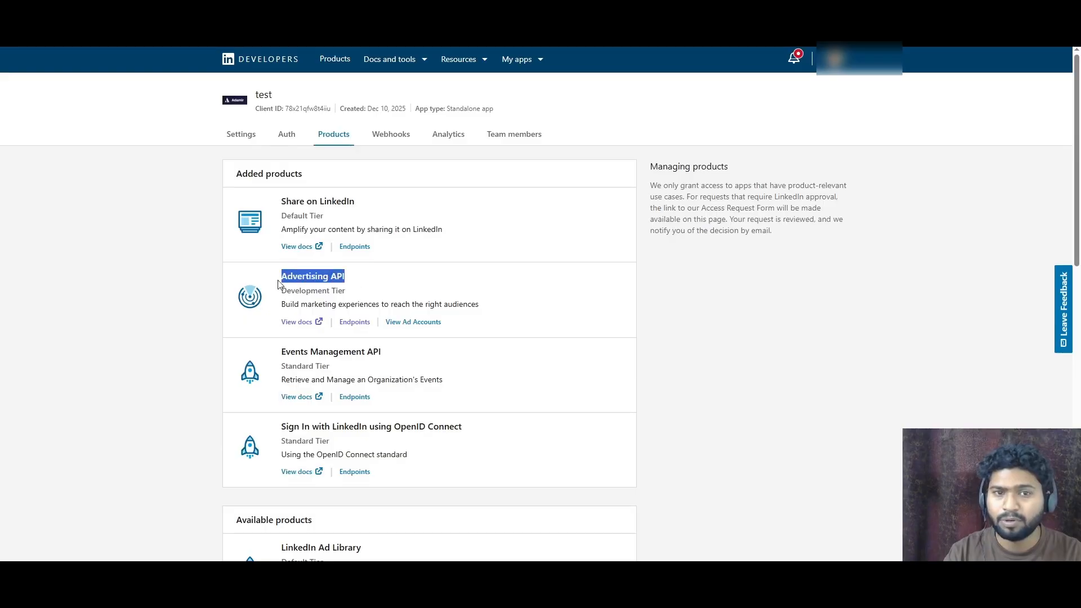
pyautogui.click(293, 137)
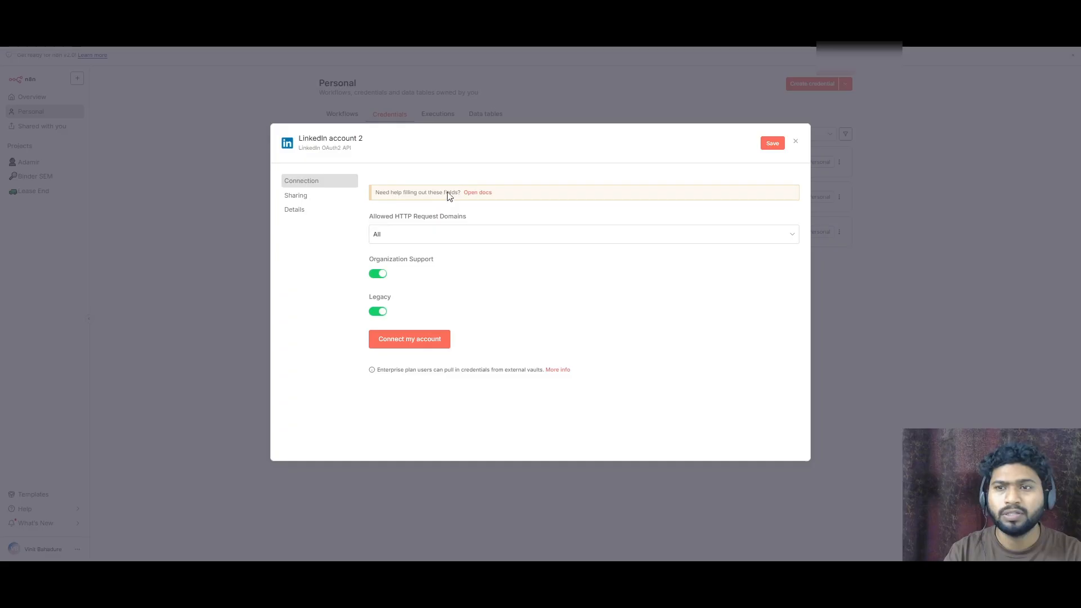
# - Close the LinkedIn credential dialog without connecting
pyautogui.click(795, 142)
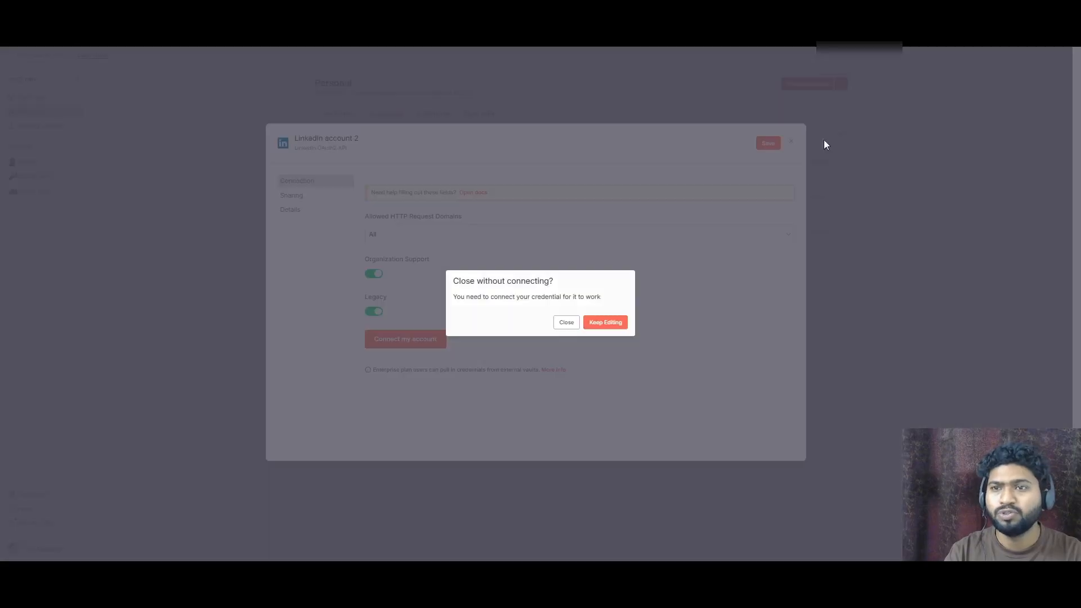
pyautogui.click(566, 323)
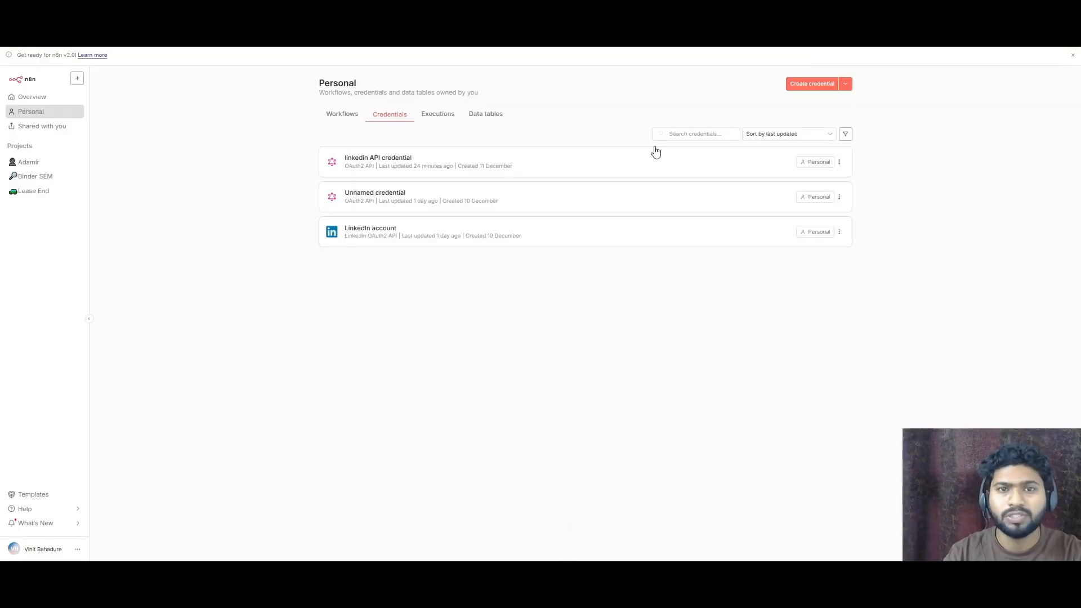
# - Create a new credential of type OAuth2 API in the personal credentials
pyautogui.click(814, 88)
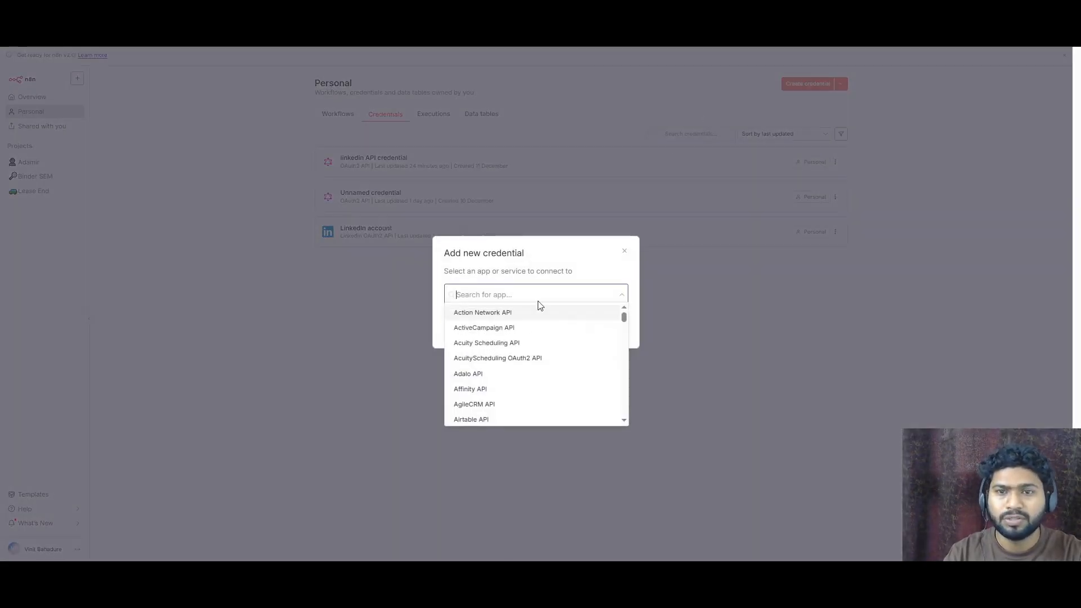
pyautogui.scroll(-3, 530, 332)
pyautogui.write('OAuth')
pyautogui.click(466, 370)
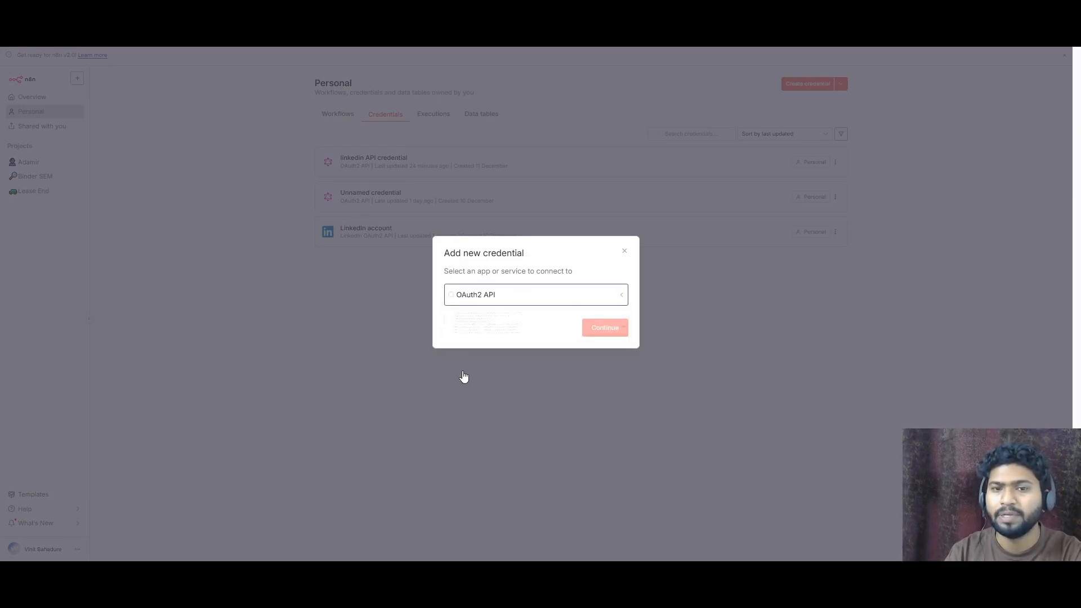
pyautogui.click(617, 330)
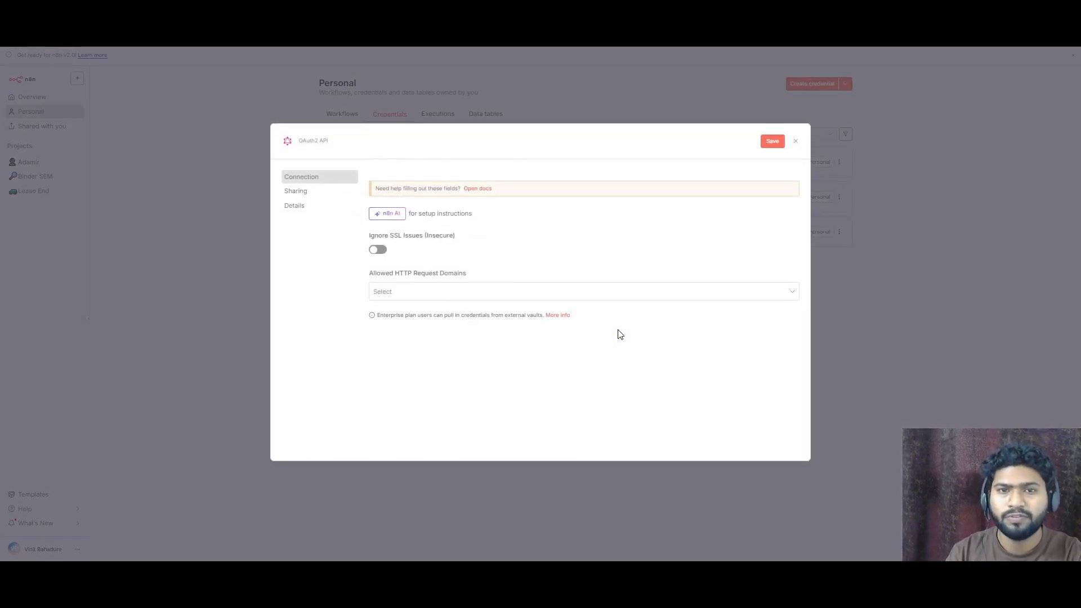
pyautogui.scroll(-3, 458, 255)
pyautogui.scroll(3, 486, 286)
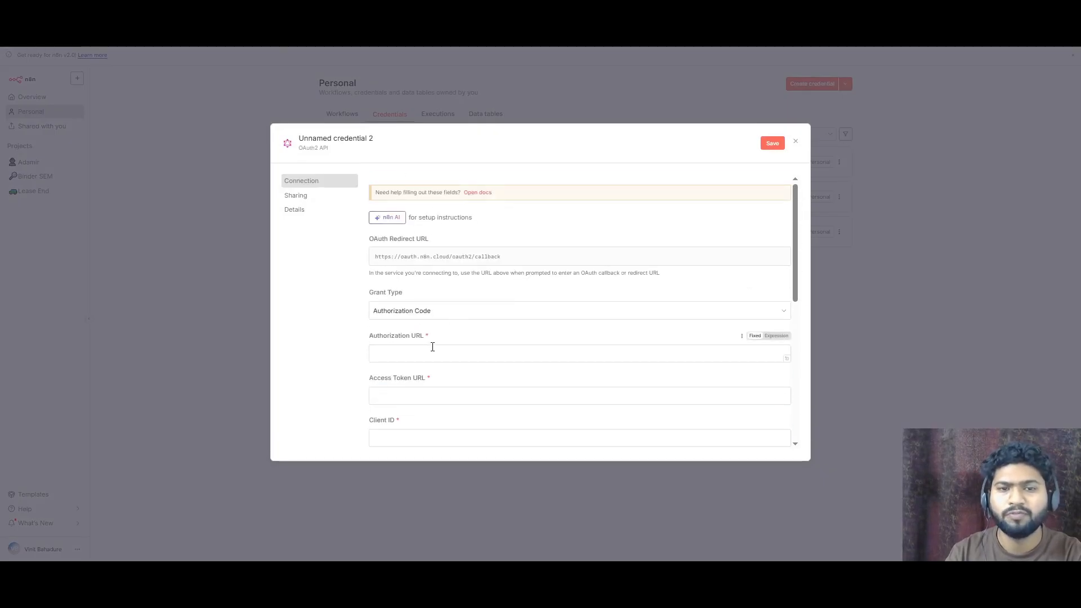
pyautogui.scroll(-1, 432, 348)
pyautogui.click(414, 295)
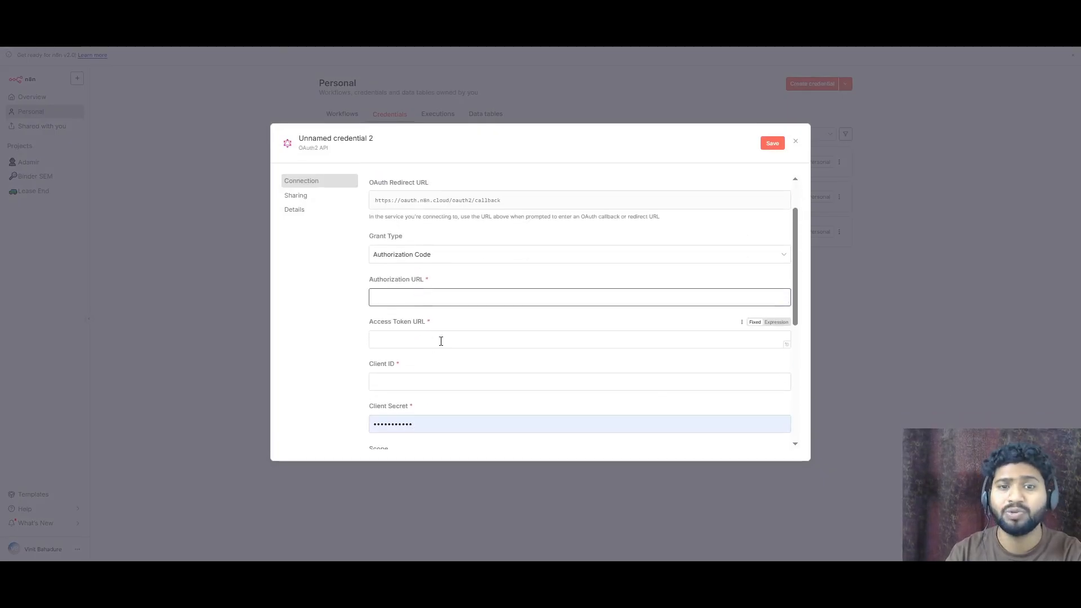
pyautogui.click(442, 342)
pyautogui.scroll(-2, 443, 341)
pyautogui.click(432, 282)
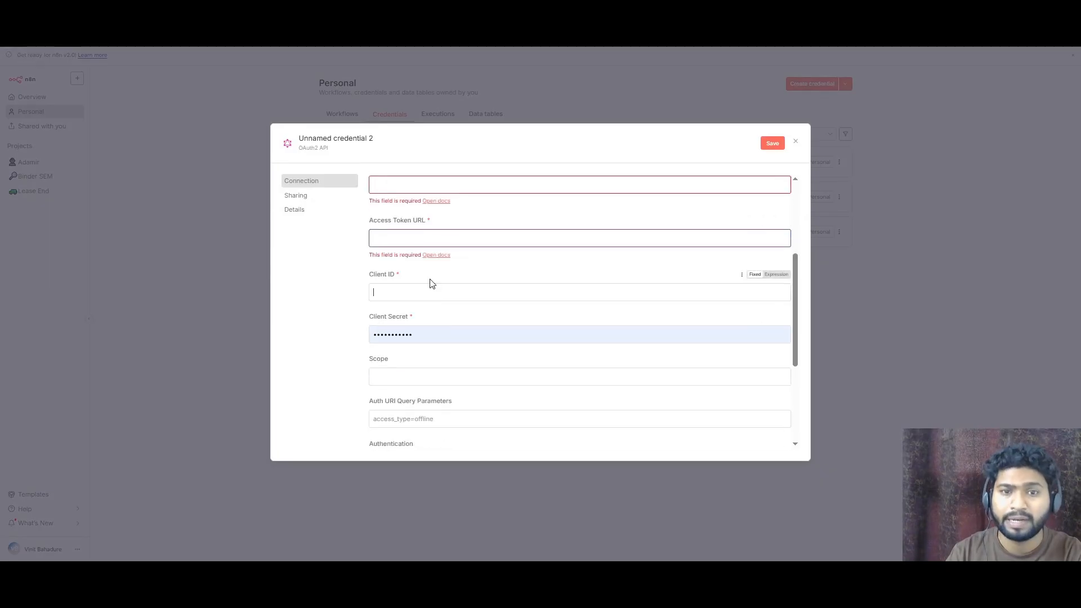
pyautogui.scroll(-1, 439, 344)
pyautogui.click(427, 325)
pyautogui.scroll(-1, 426, 327)
pyautogui.scroll(-1, 450, 301)
pyautogui.scroll(6, 470, 278)
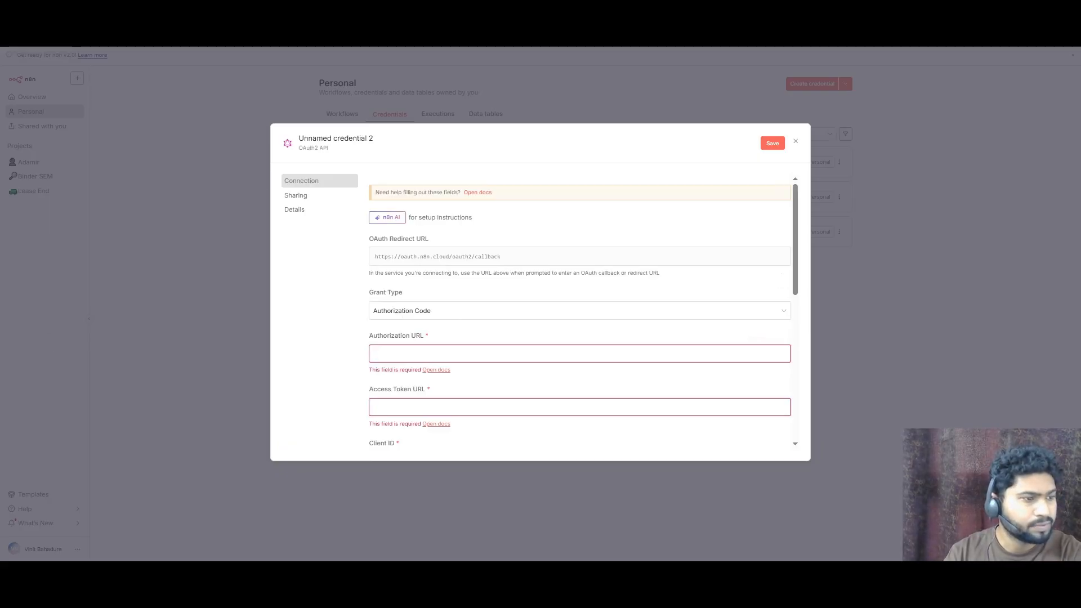
pyautogui.write('https://www.linkedin.com/oauth/v2/authorization')
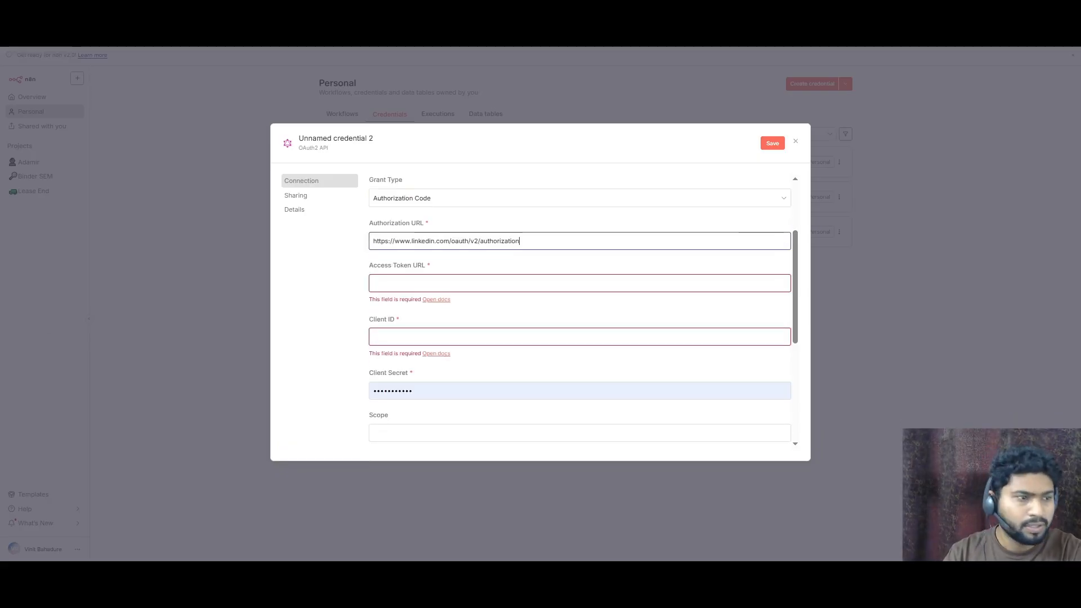
pyautogui.hotkey('alt', 'Tab')
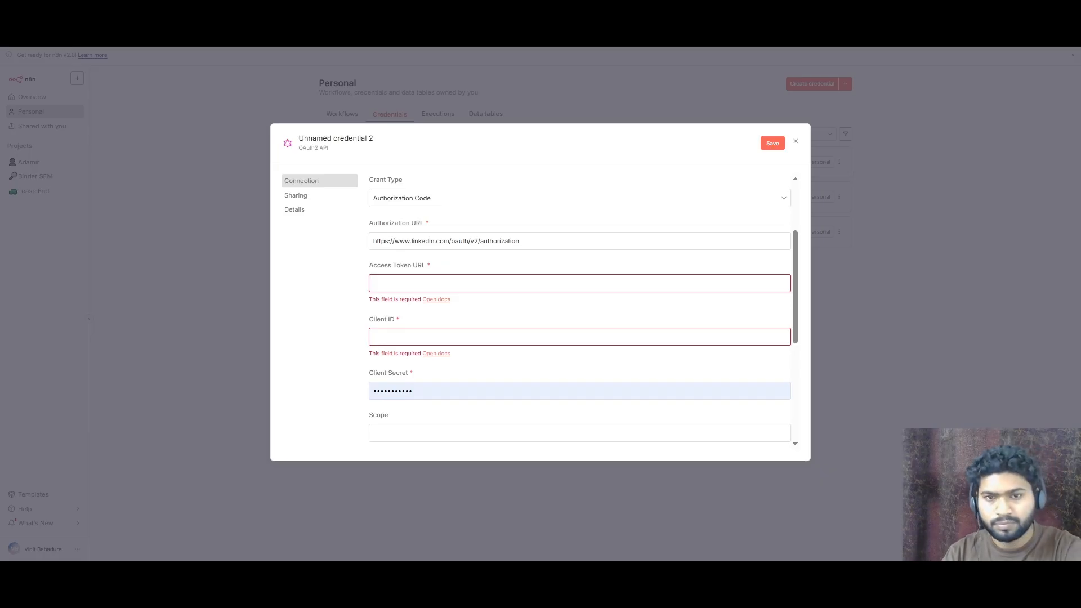
pyautogui.hotkey('ctrl', 'v')
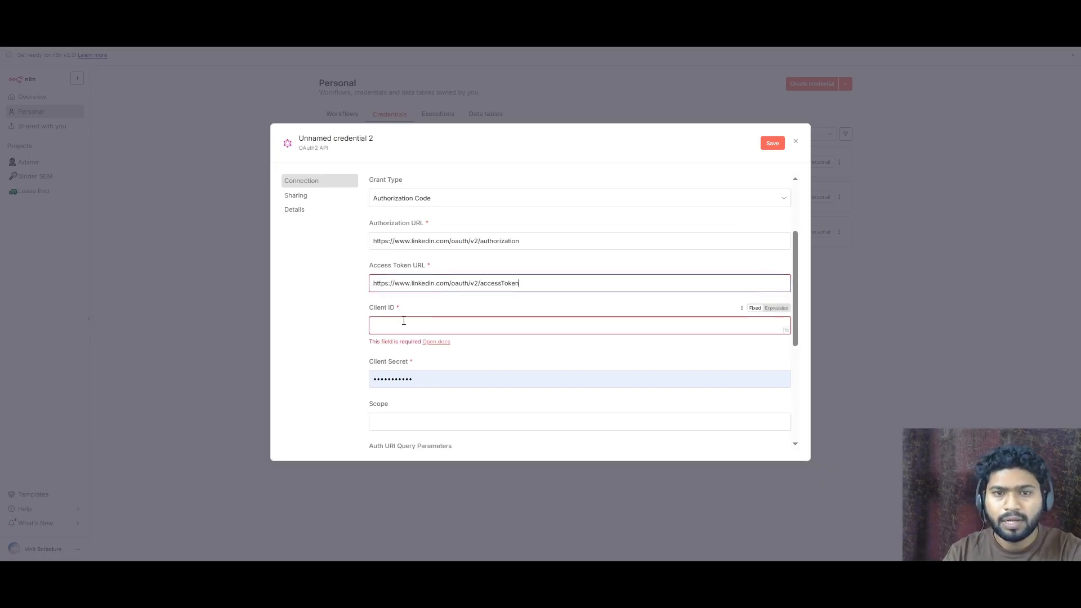
# - Copy the LinkedIn app's client ID and paste it into the credential's Client ID field
pyautogui.click(406, 324)
pyautogui.hotkey('ctrl', 'Tab')
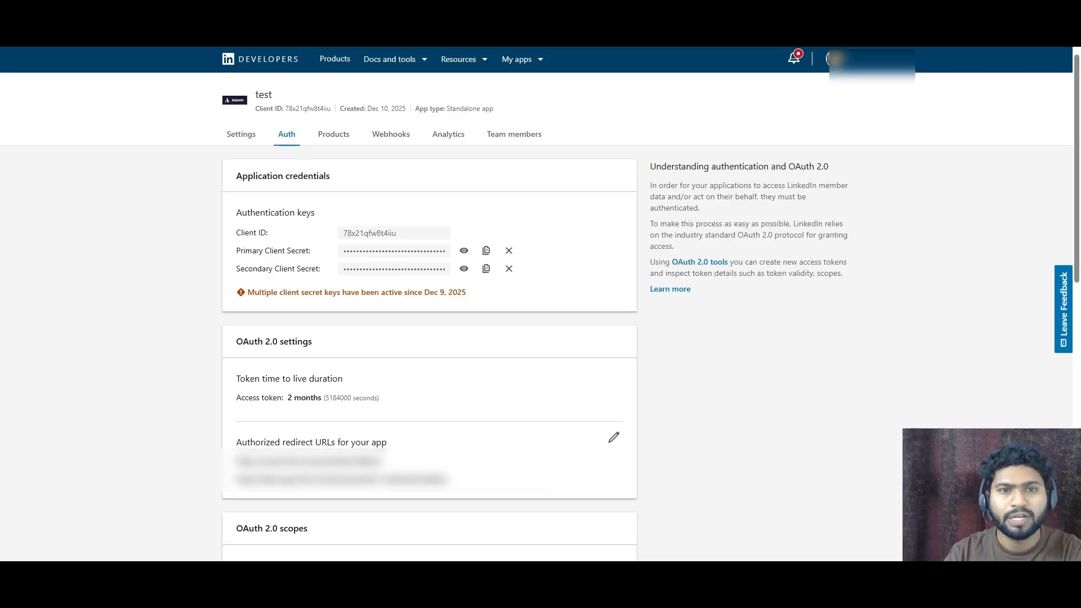
pyautogui.doubleClick(362, 236)
pyautogui.hotkey('ctrl', 'c')
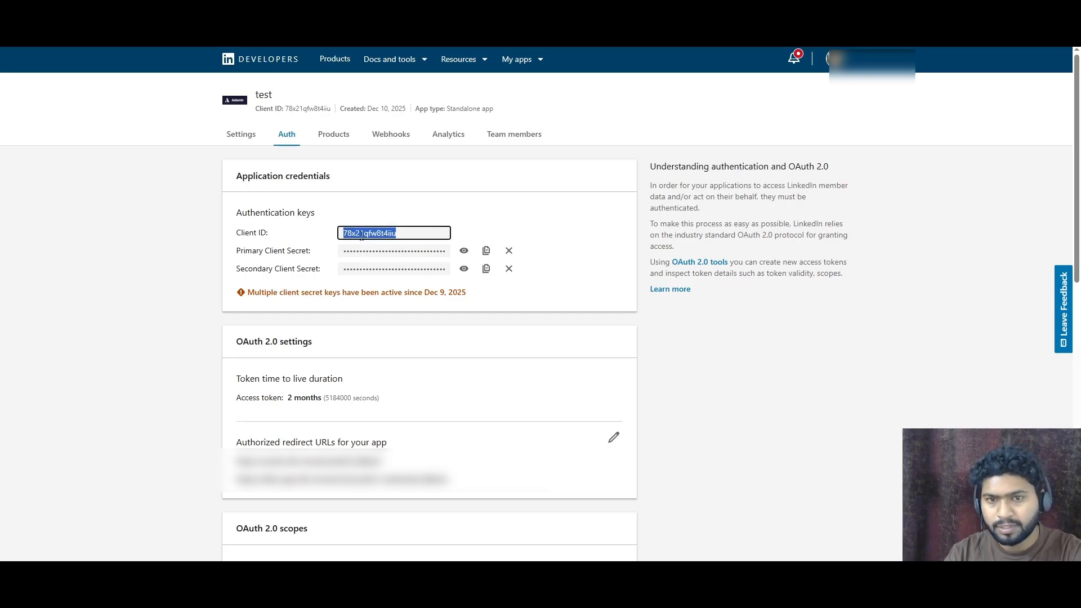
pyautogui.hotkey('ctrl', 'Tab')
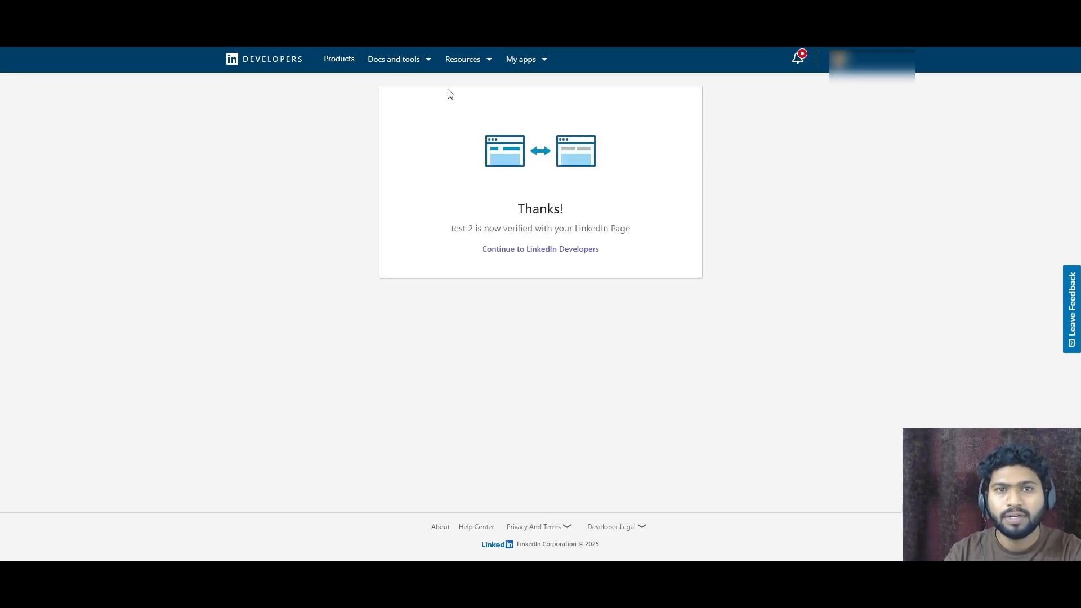
pyautogui.hotkey('ctrl', 'Tab')
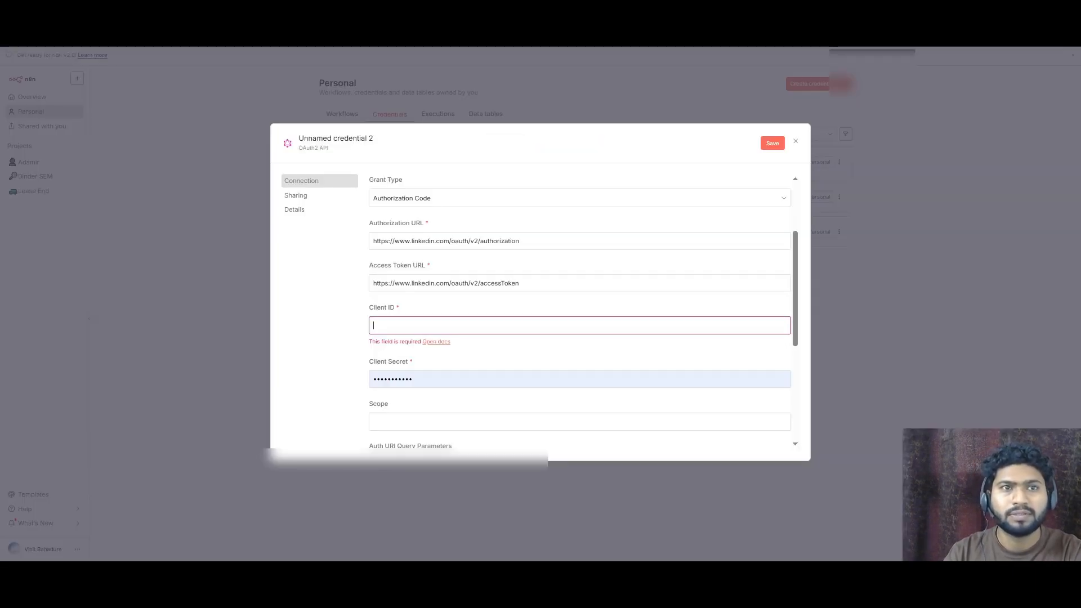
pyautogui.hotkey('ctrl', 'v')
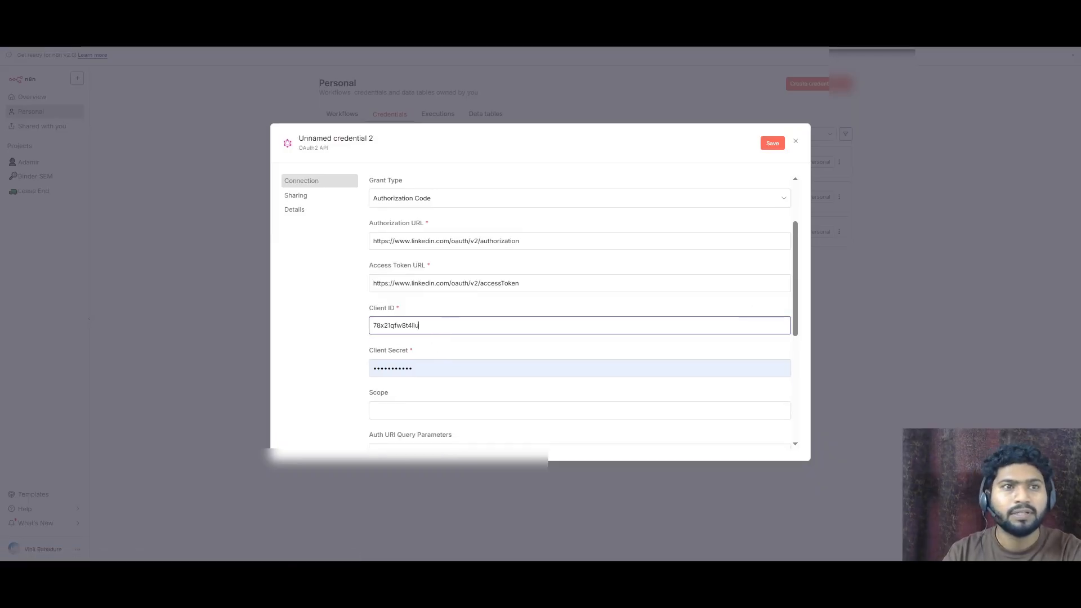
# - Copy the LinkedIn app's primary client secret and paste it into the credential's Client Secret field
pyautogui.hotkey('ctrl', 'Tab')
pyautogui.click(486, 251)
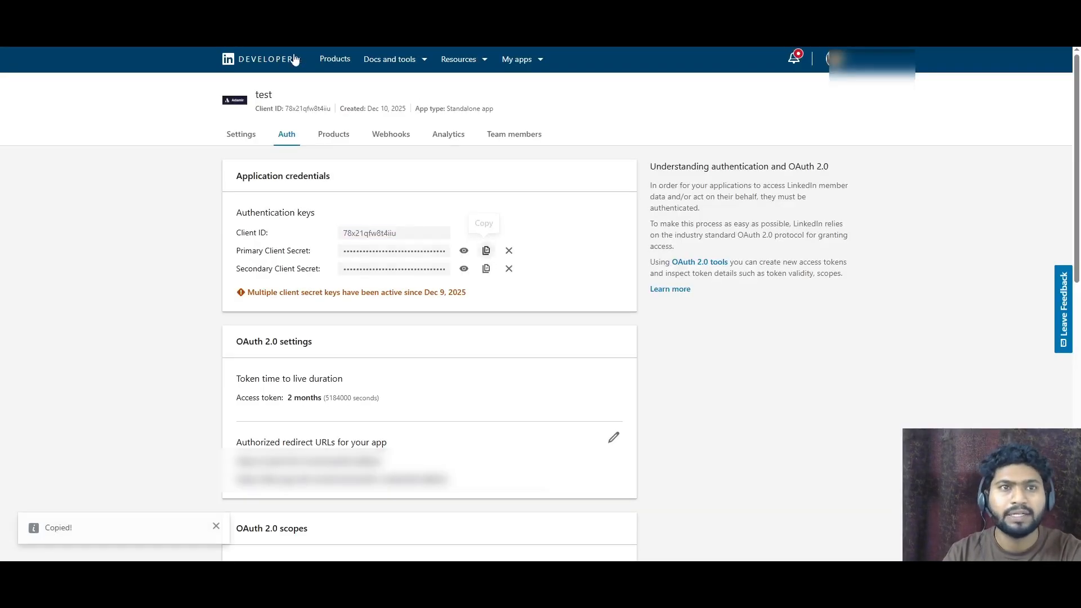
pyautogui.hotkey('ctrl', 'Tab')
pyautogui.doubleClick(441, 370)
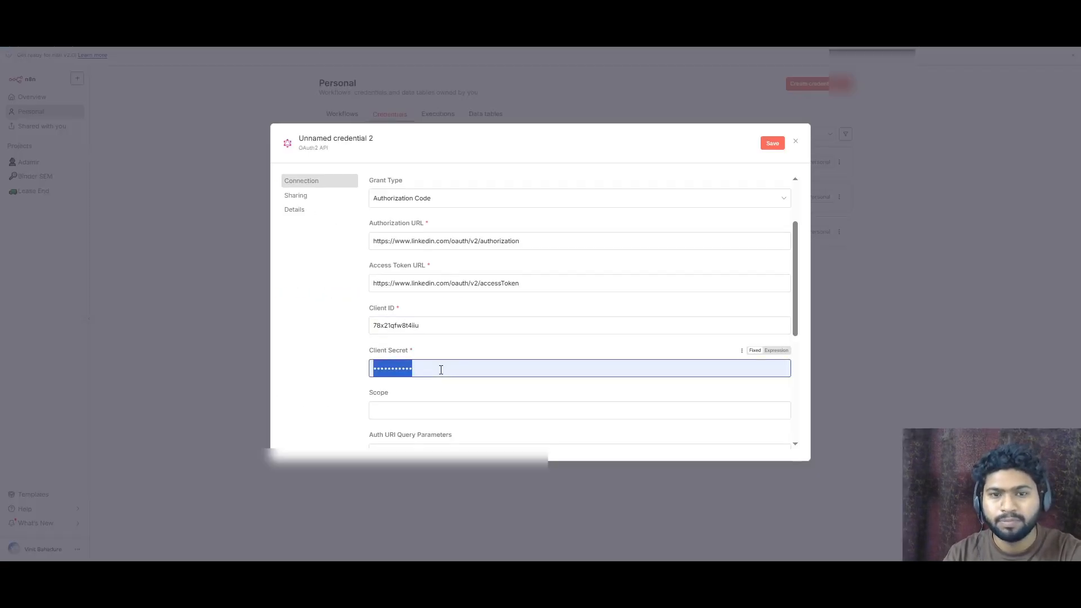
pyautogui.hotkey('ctrl', 'v')
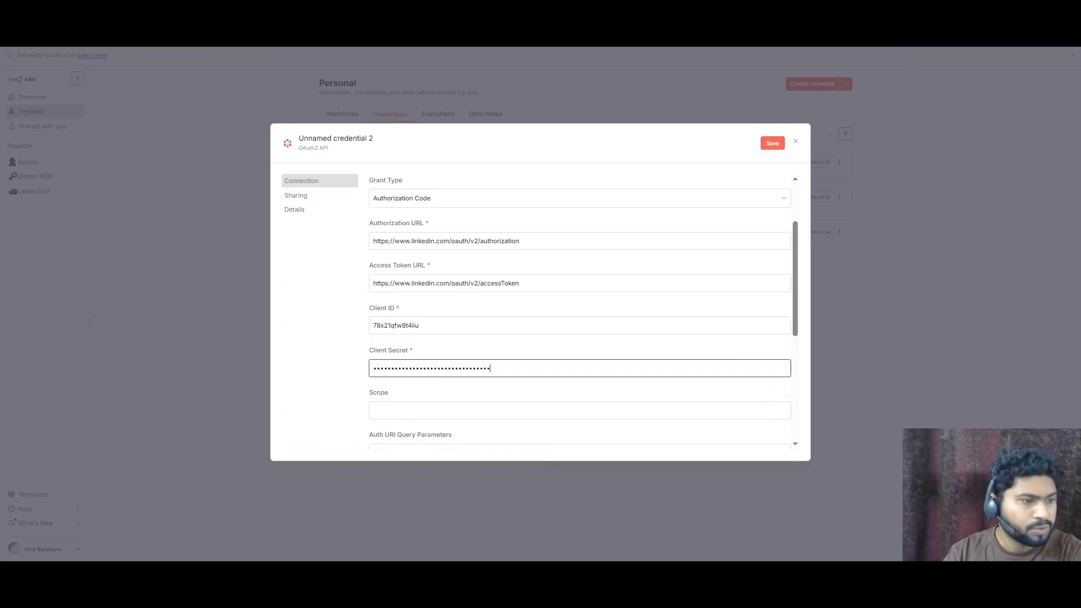
# - Set the Scope to r_ads r_ads_reporting rw_ads and the Authentication method to Body
pyautogui.click(436, 410)
pyautogui.hotkey('ctrl', 'v')
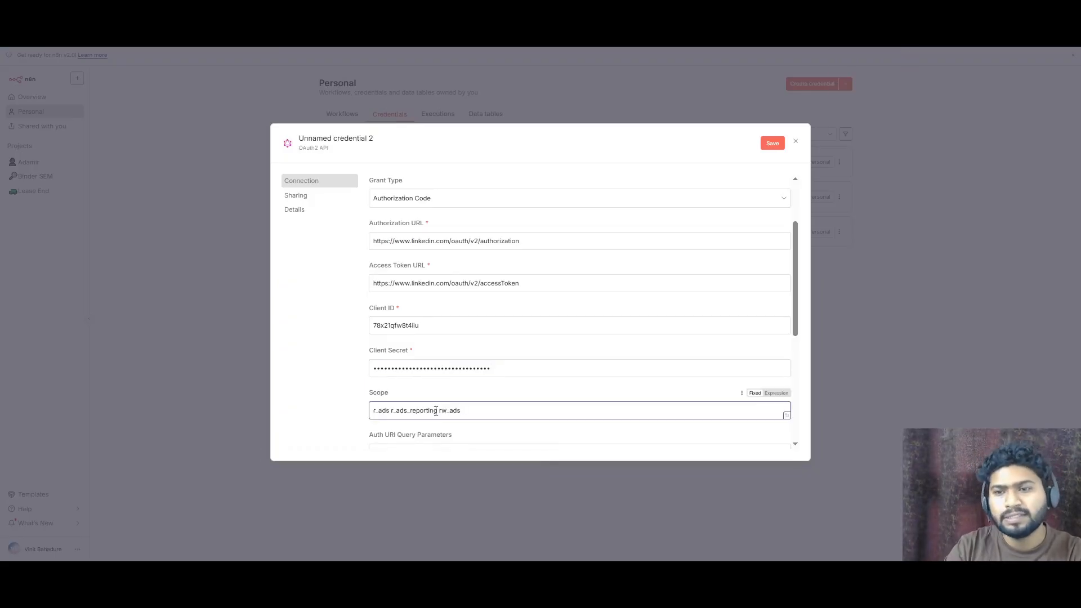
pyautogui.scroll(-2, 483, 386)
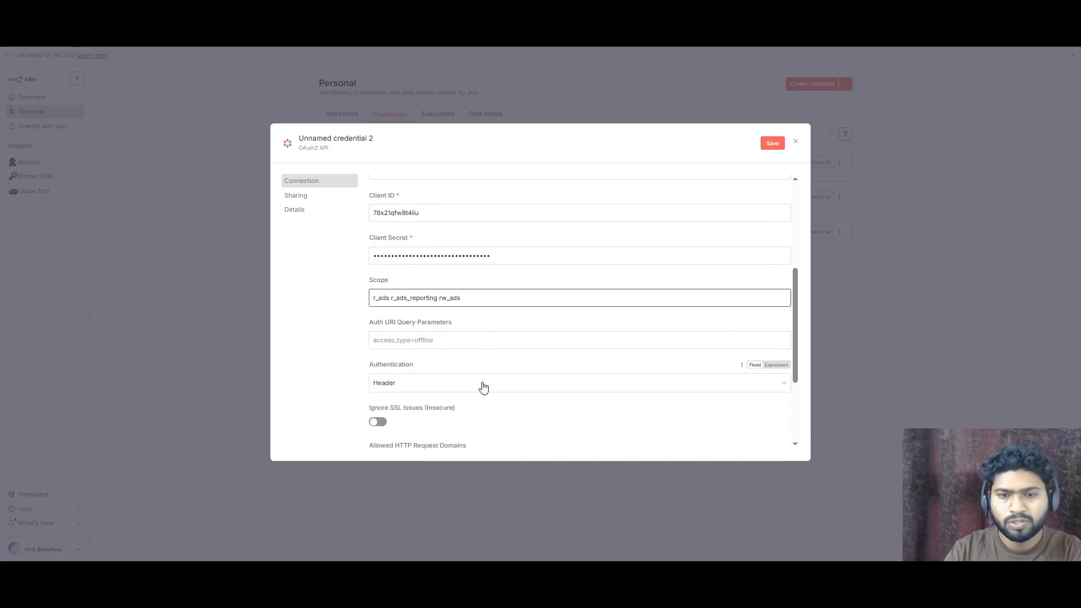
pyautogui.click(464, 339)
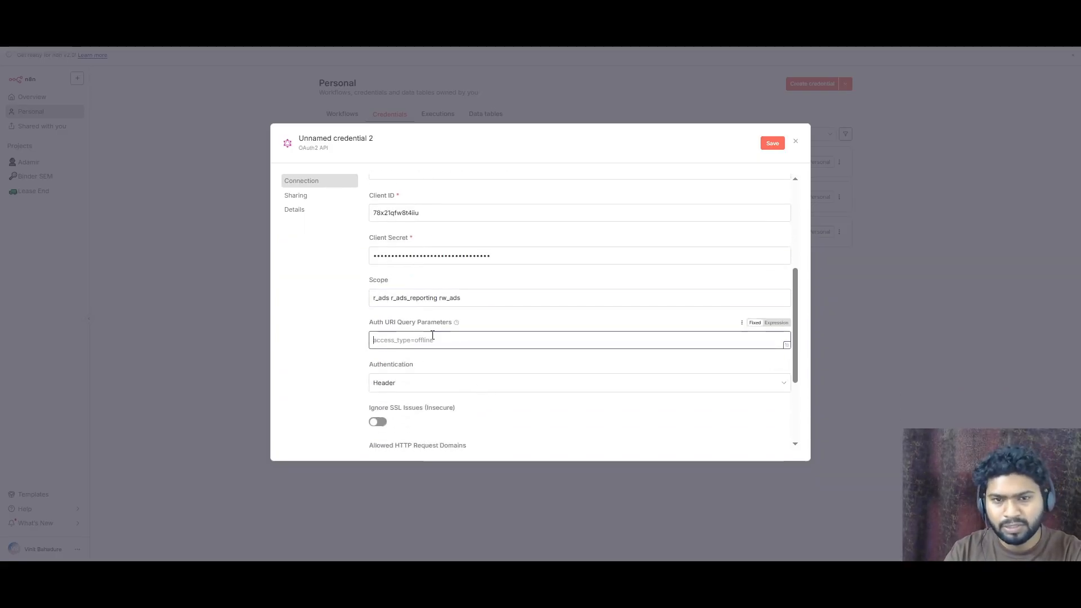
pyautogui.click(422, 386)
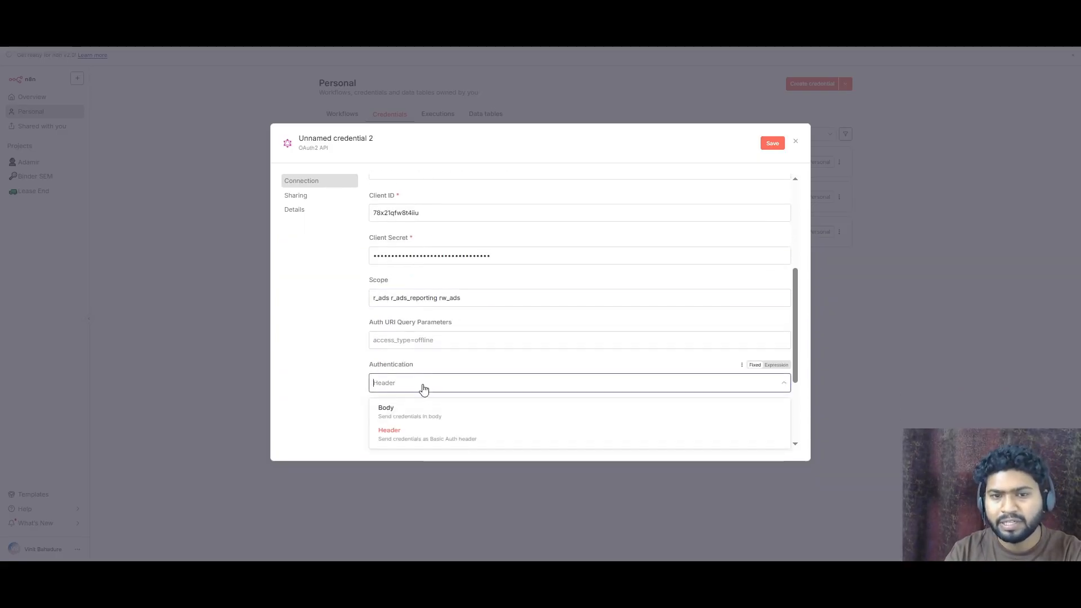
pyautogui.click(416, 412)
pyautogui.scroll(5, 459, 377)
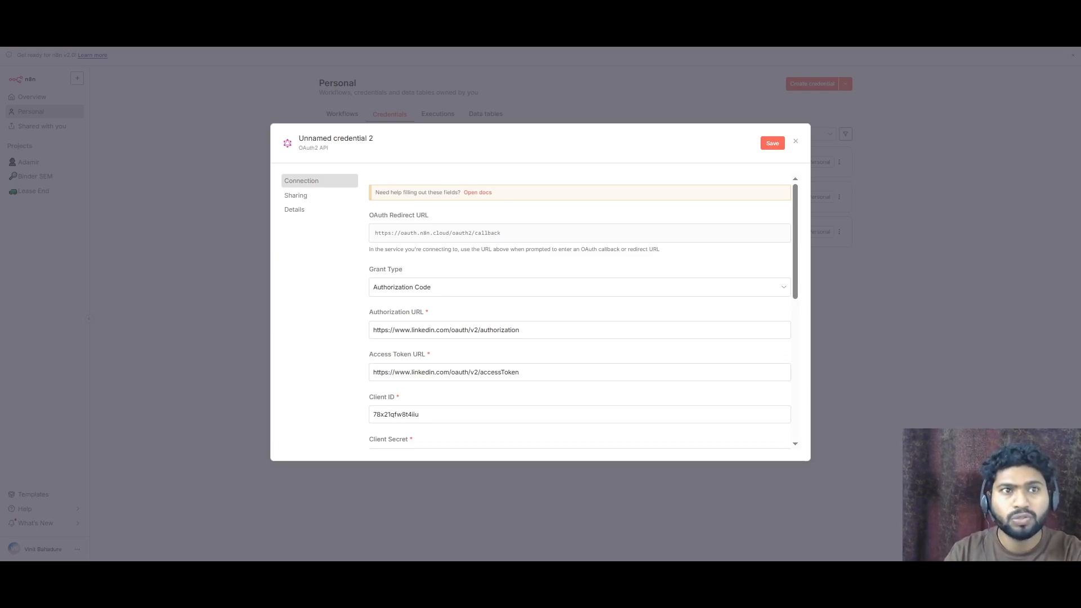
# - Open the LinkedIn app's authorized redirect URLs for editing and compare them with n8n's OAuth Redirect URL
pyautogui.click(79, 12)
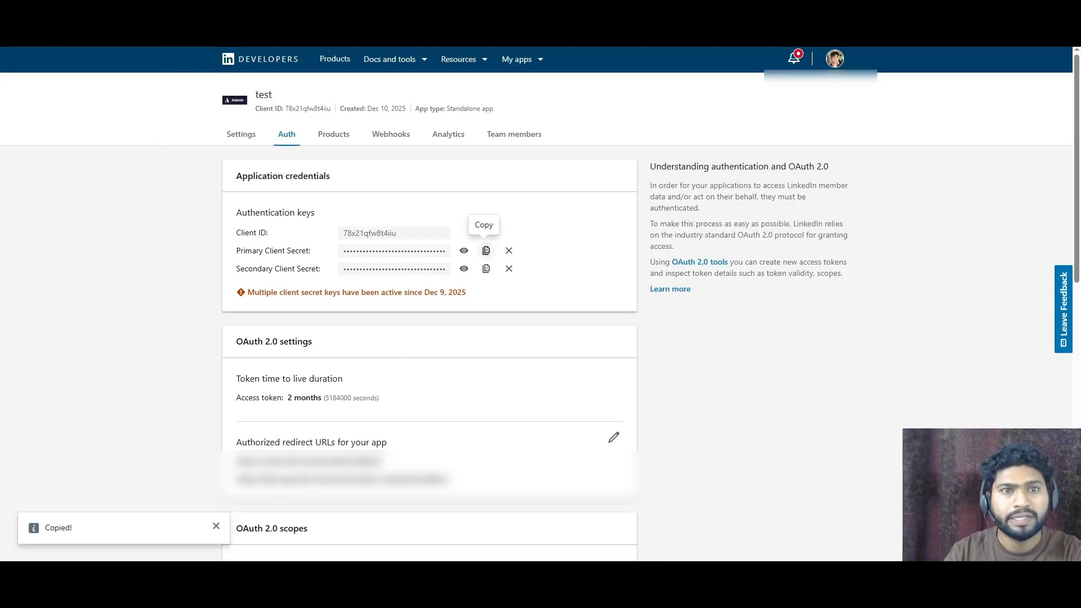
pyautogui.scroll(-3, 328, 168)
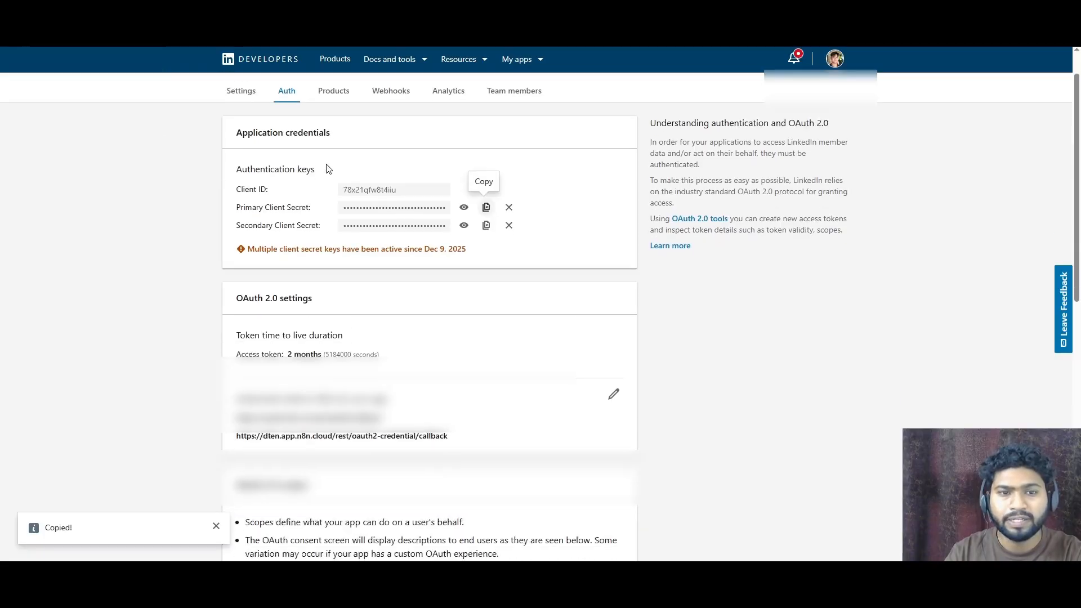
pyautogui.moveTo(411, 274); pyautogui.dragTo(232, 265)
pyautogui.click(260, 273)
pyautogui.tripleClick(260, 272)
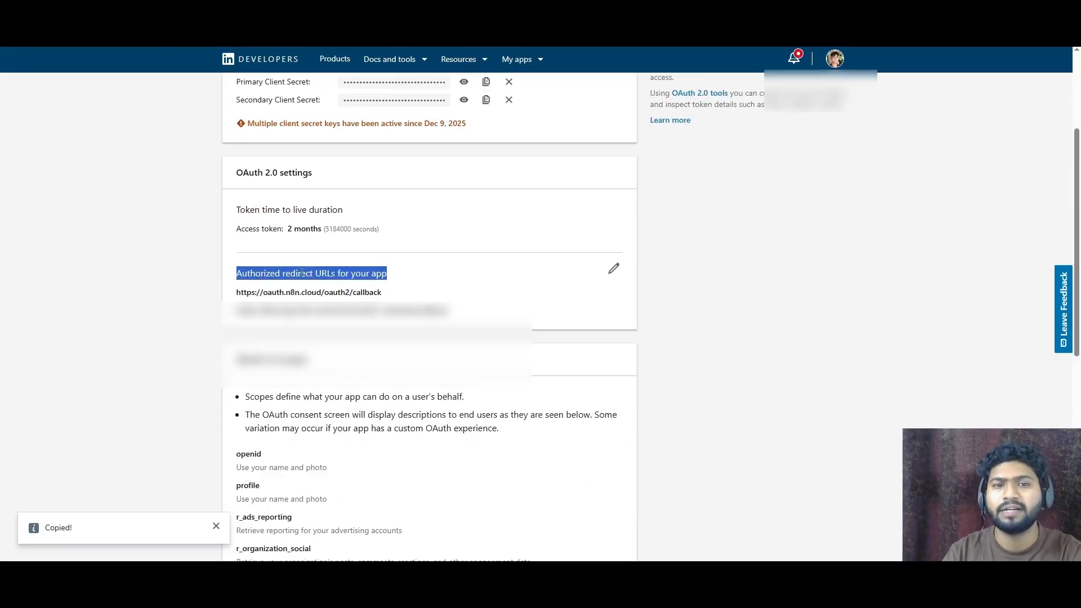
pyautogui.click(614, 268)
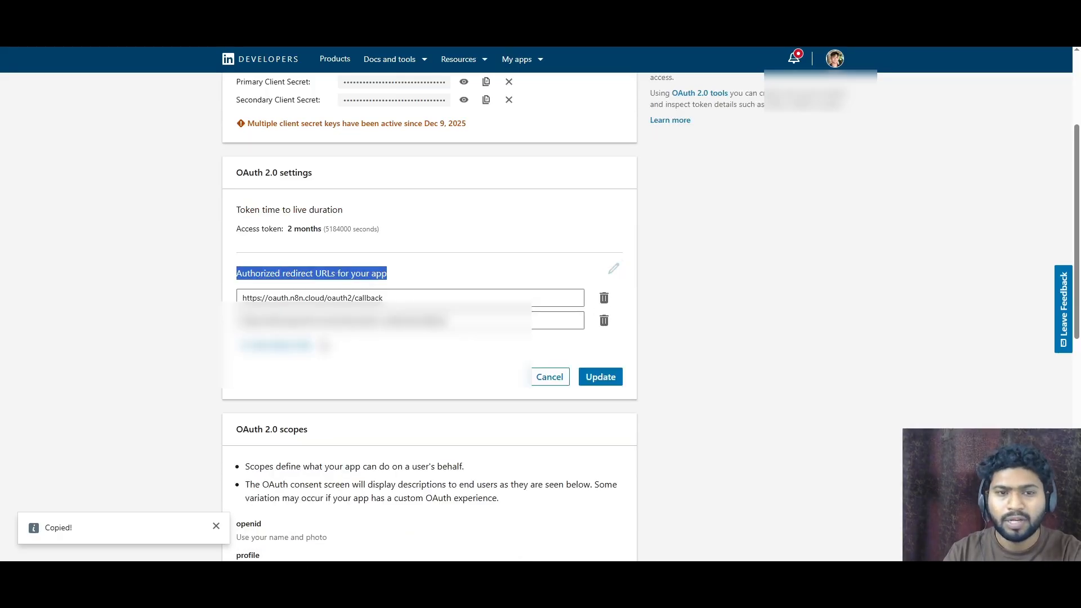
pyautogui.tripleClick(326, 295)
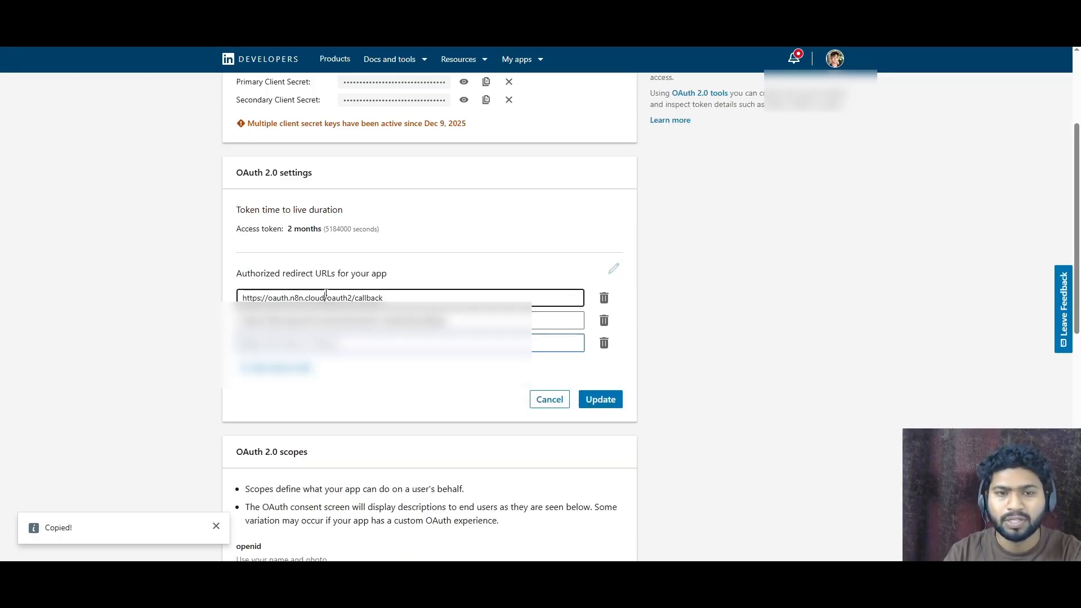
pyautogui.click(346, 341)
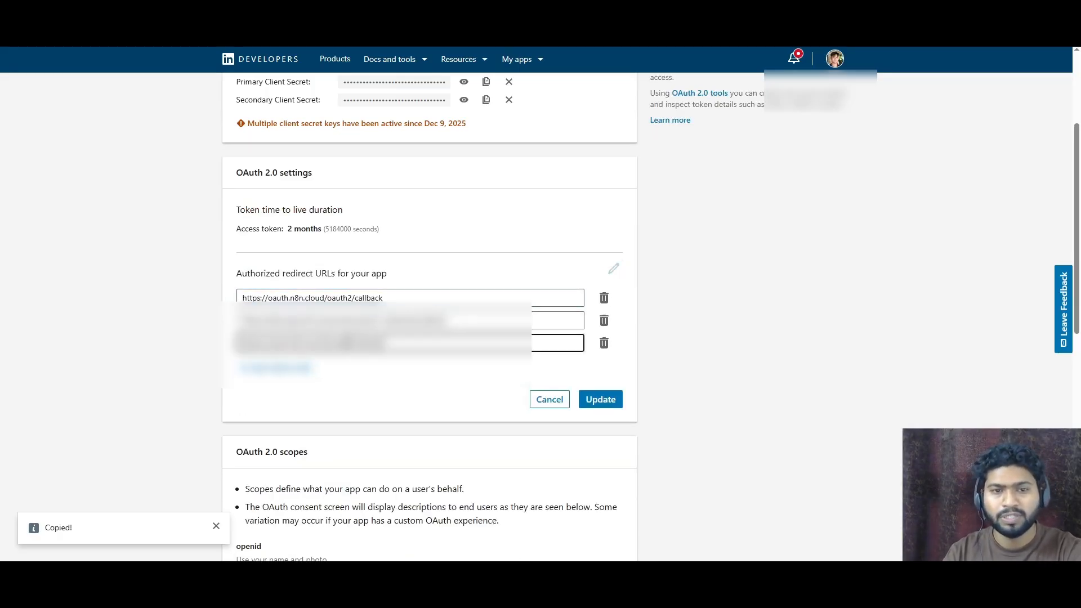
pyautogui.click(616, 401)
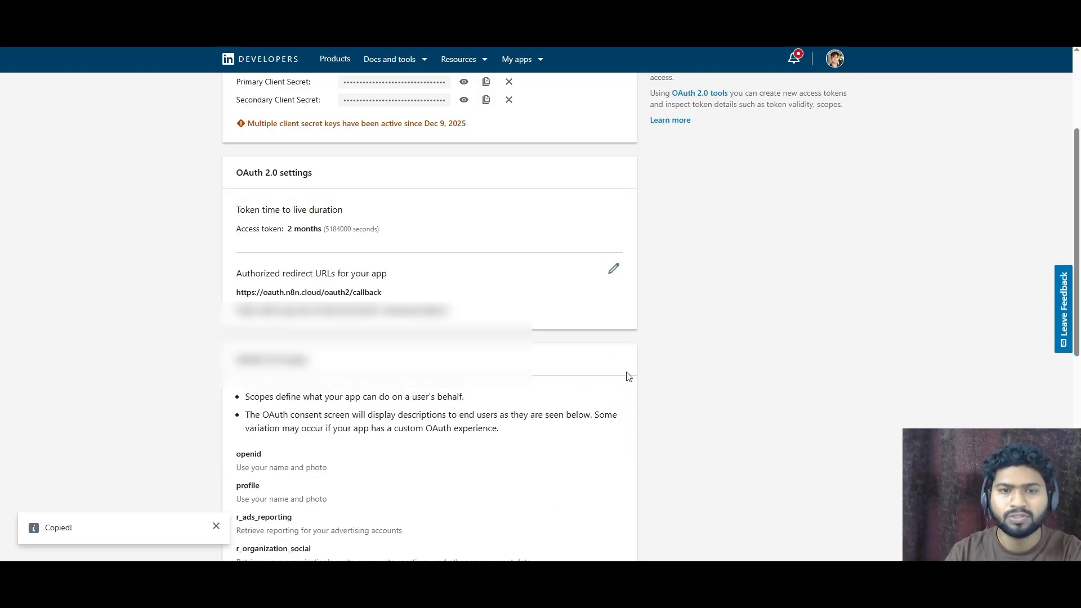
# - Delete the third authorized redirect URL in the LinkedIn app and update the list
pyautogui.click(612, 270)
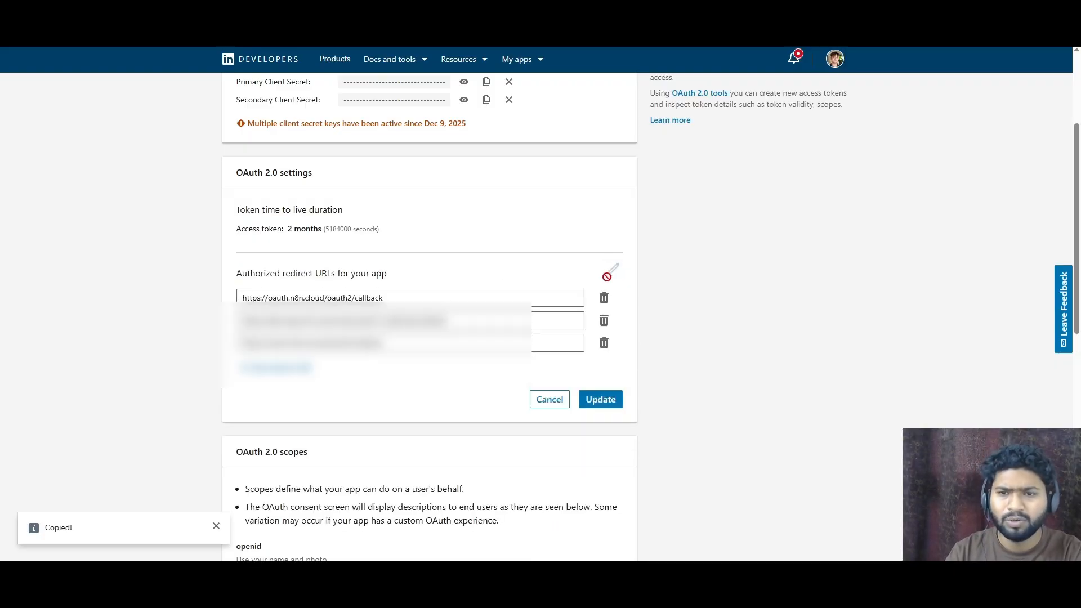
pyautogui.click(604, 343)
pyautogui.click(601, 376)
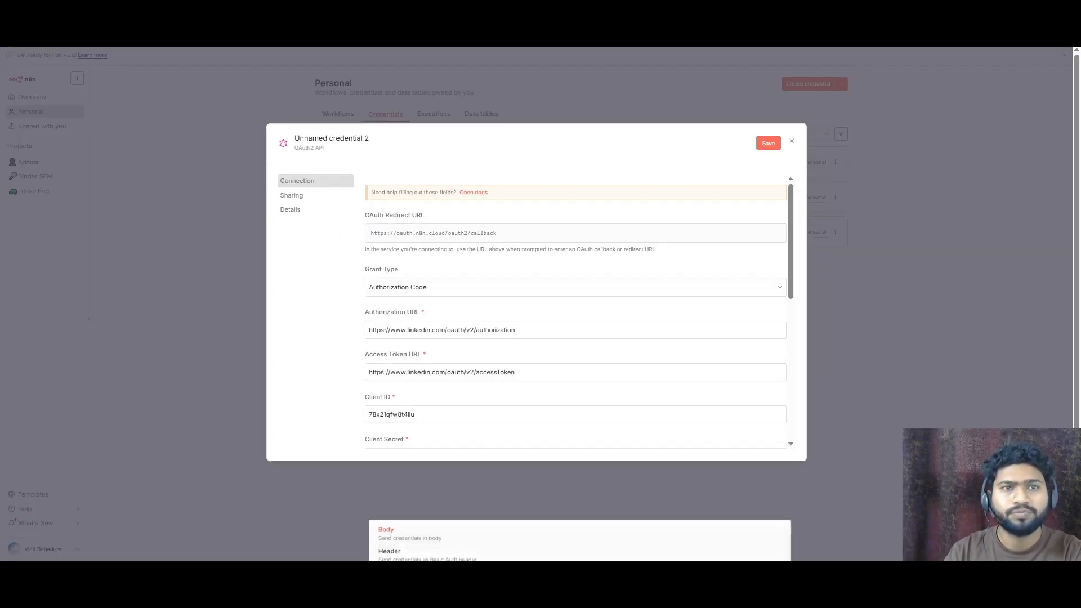
# - Rename the OAuth2 credential to linkedin 3
pyautogui.scroll(-5, 436, 266)
pyautogui.click(419, 333)
pyautogui.scroll(5, 478, 306)
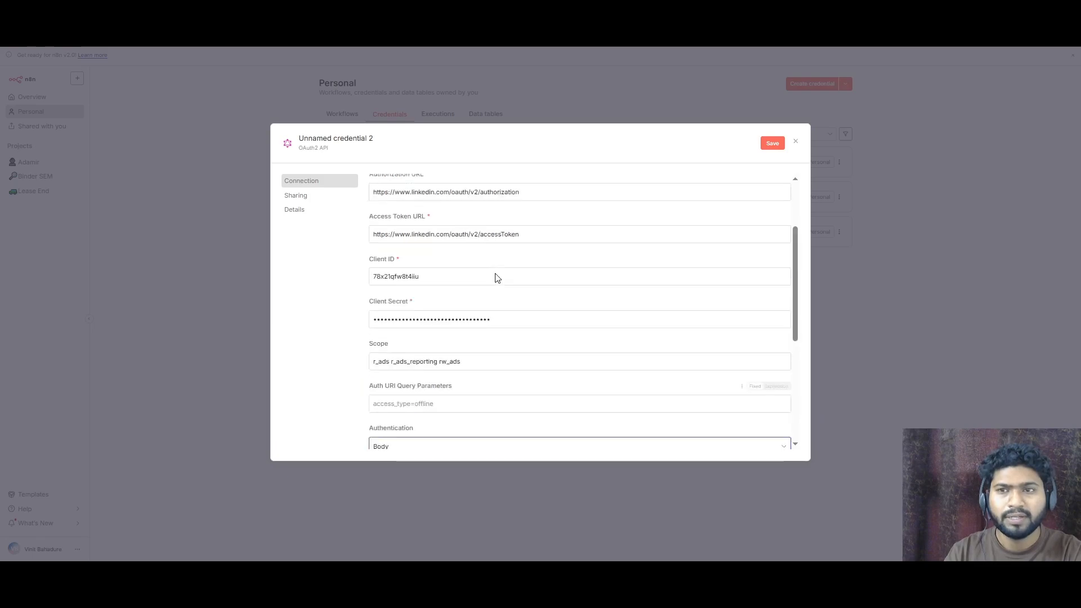
pyautogui.click(346, 140)
pyautogui.write('l')
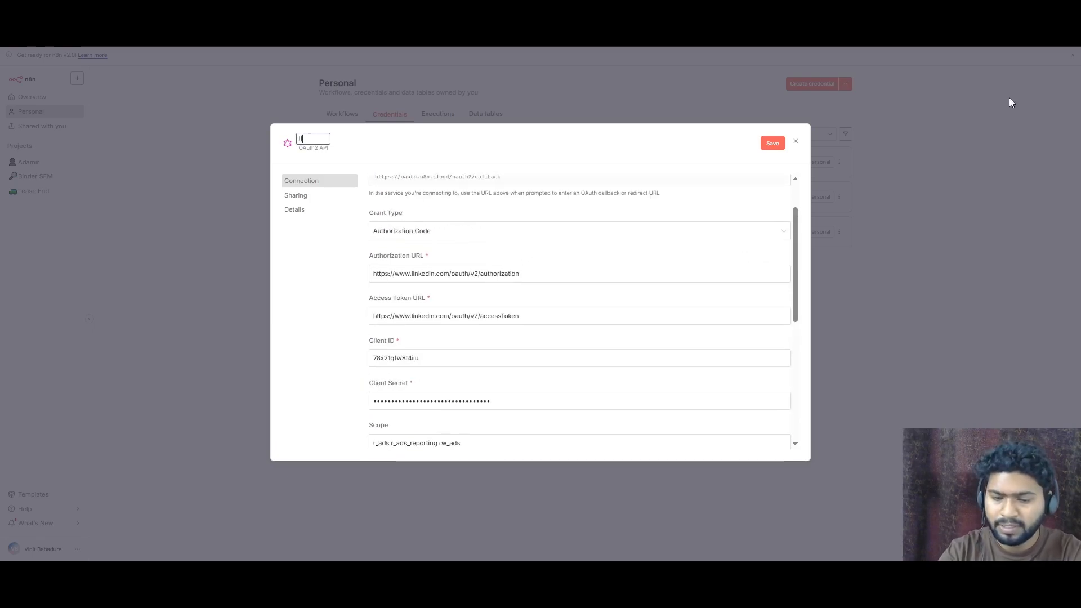
pyautogui.write('inkedin 3')
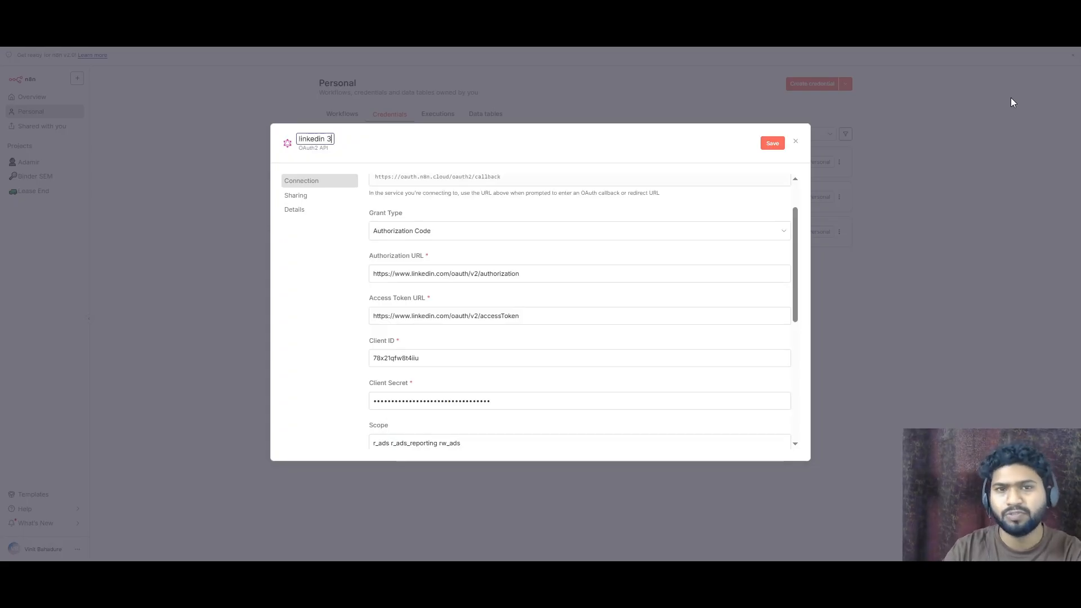
pyautogui.click(633, 137)
# - Connect the credential by signing in to LinkedIn in the popup, then close the credential dialog
pyautogui.scroll(-10, 603, 299)
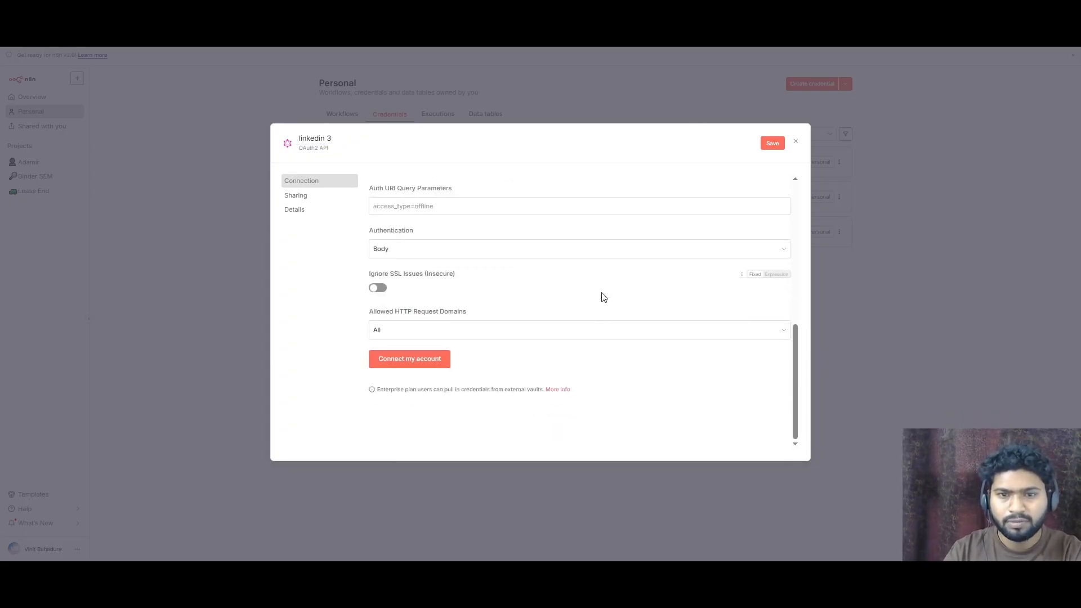
pyautogui.click(443, 364)
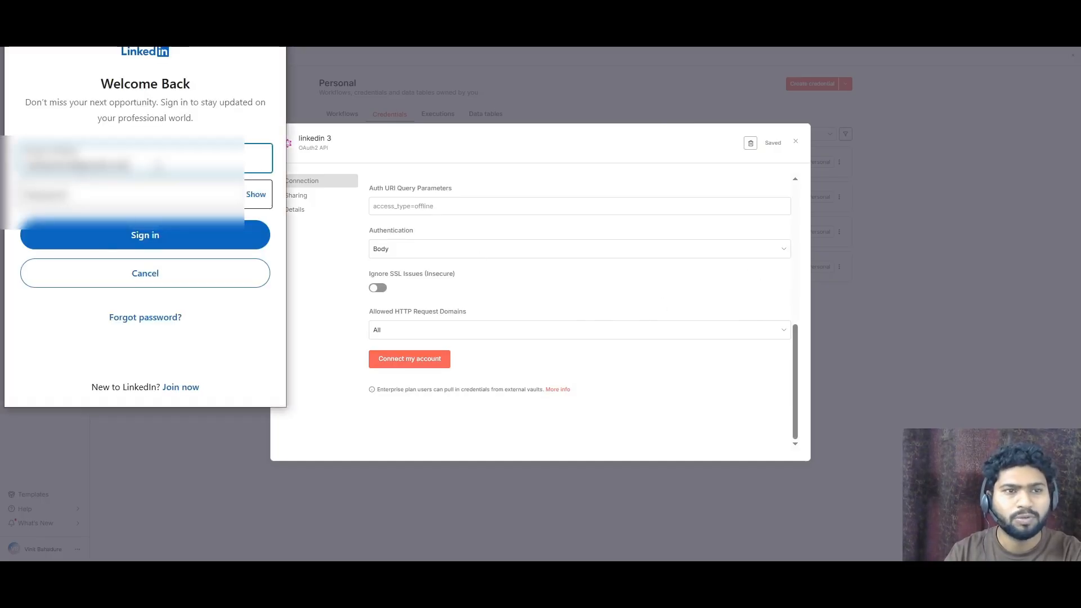
pyautogui.click(113, 197)
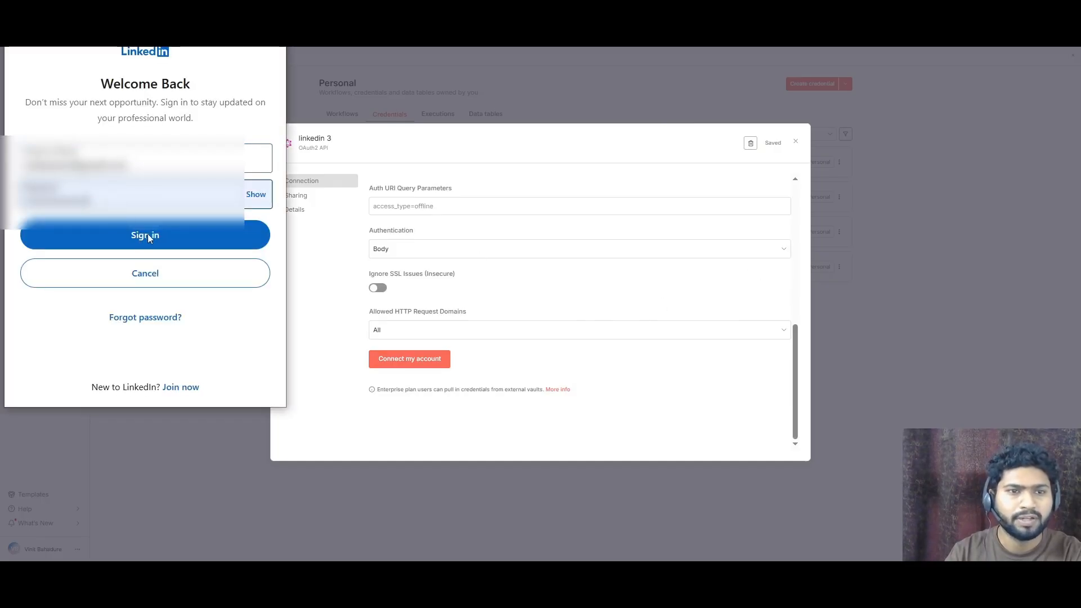
pyautogui.click(170, 231)
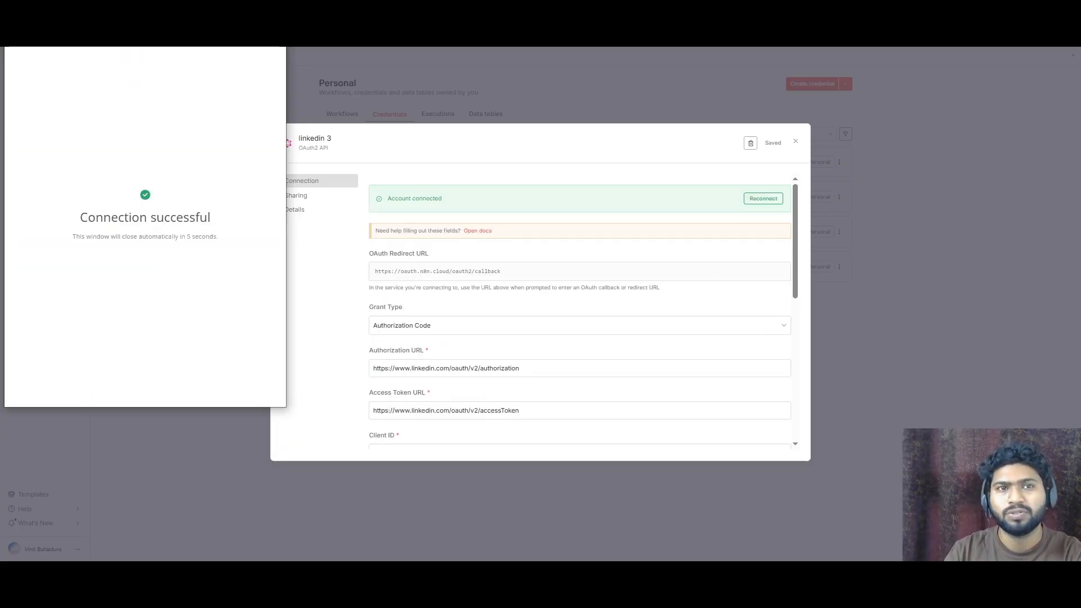
pyautogui.click(796, 143)
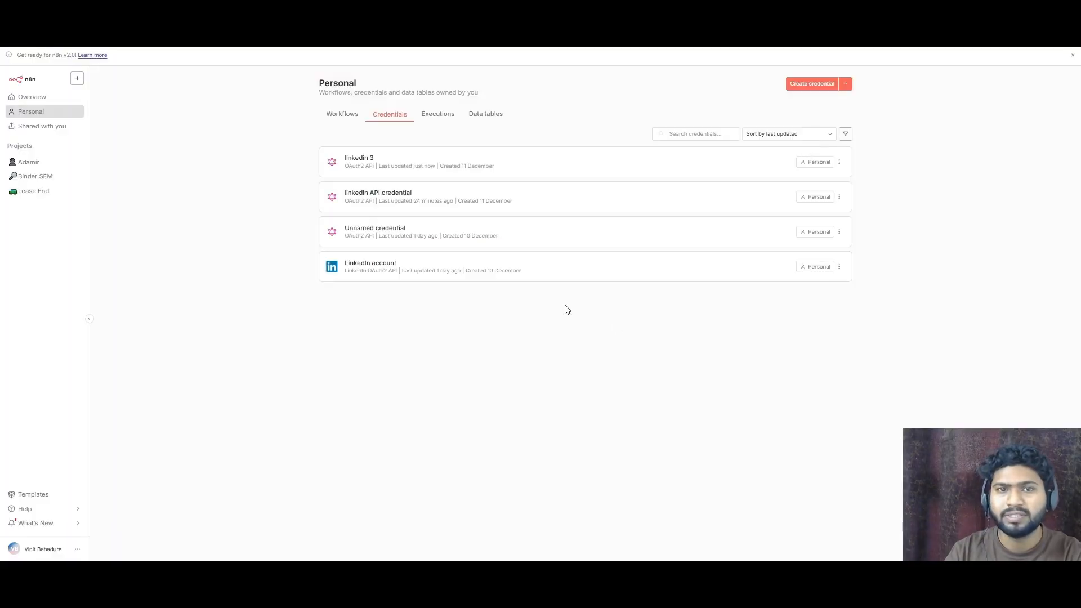
# - Create a new workflow starting with a Trigger manually node
pyautogui.click(349, 116)
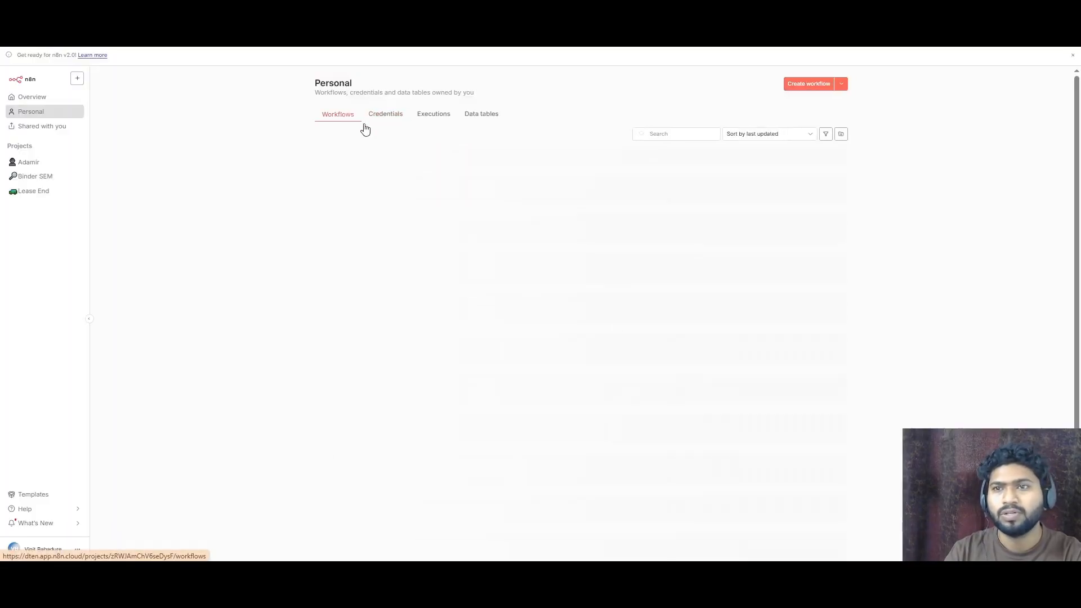
pyautogui.click(820, 82)
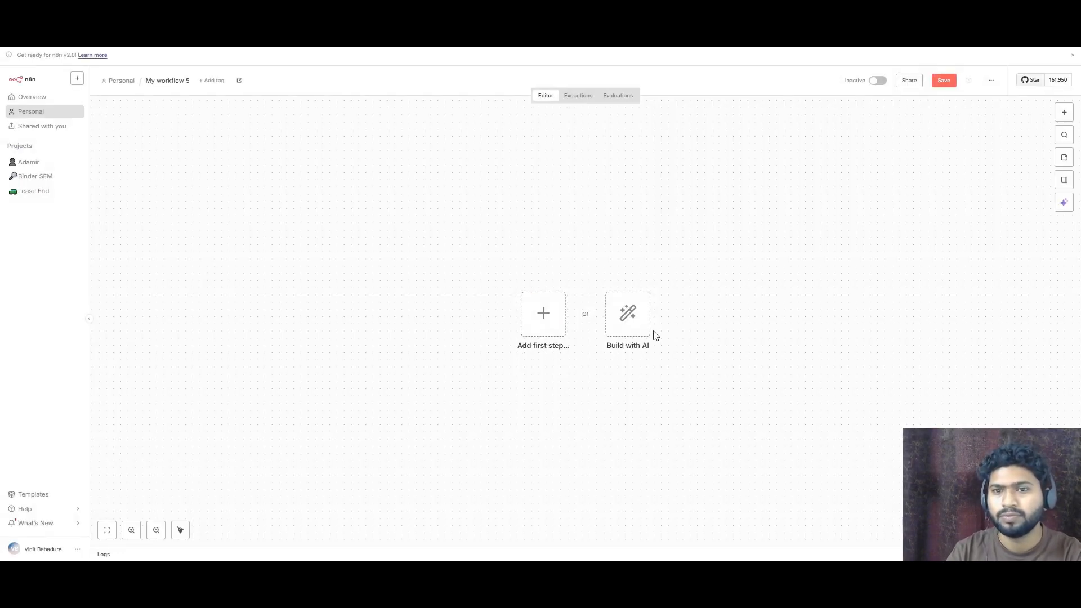
pyautogui.click(544, 317)
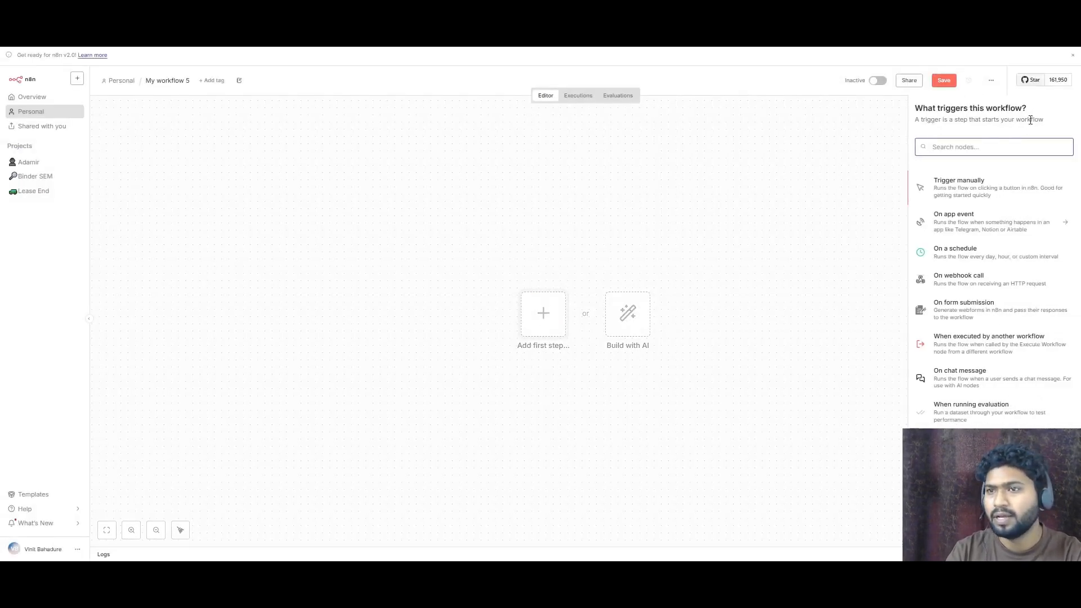
pyautogui.click(978, 188)
pyautogui.moveTo(528, 323); pyautogui.dragTo(273, 307)
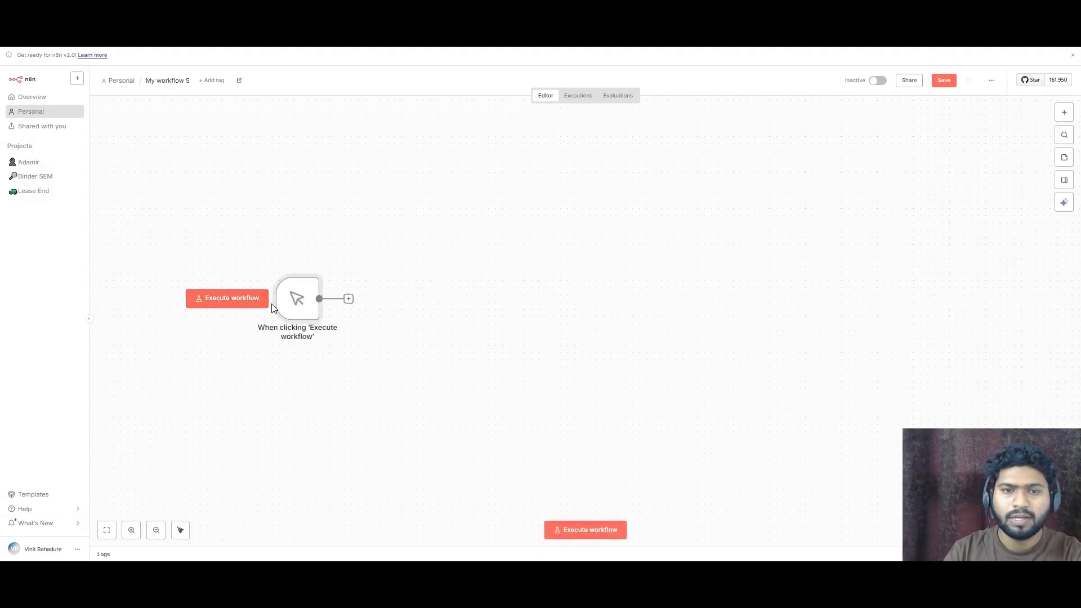
# - Add an HTTP Request node after the manual trigger
pyautogui.click(348, 299)
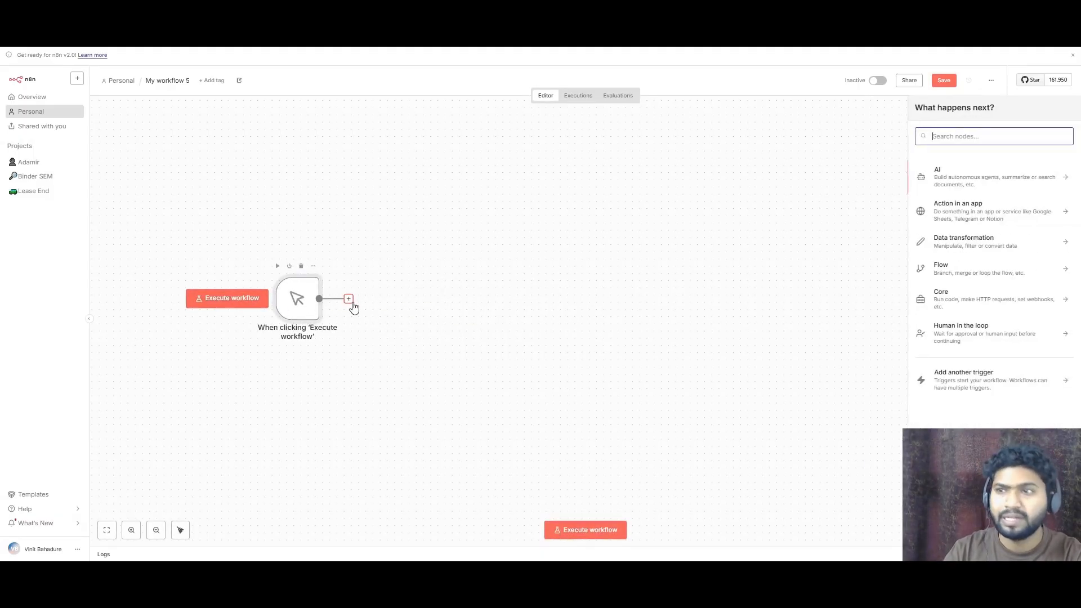
pyautogui.write('http')
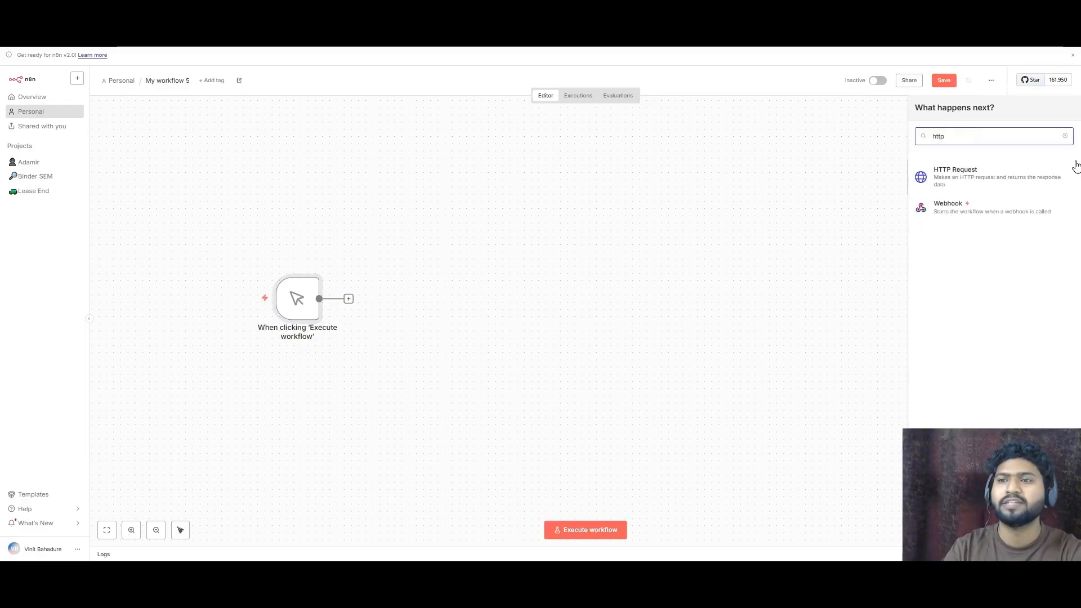
pyautogui.click(1010, 176)
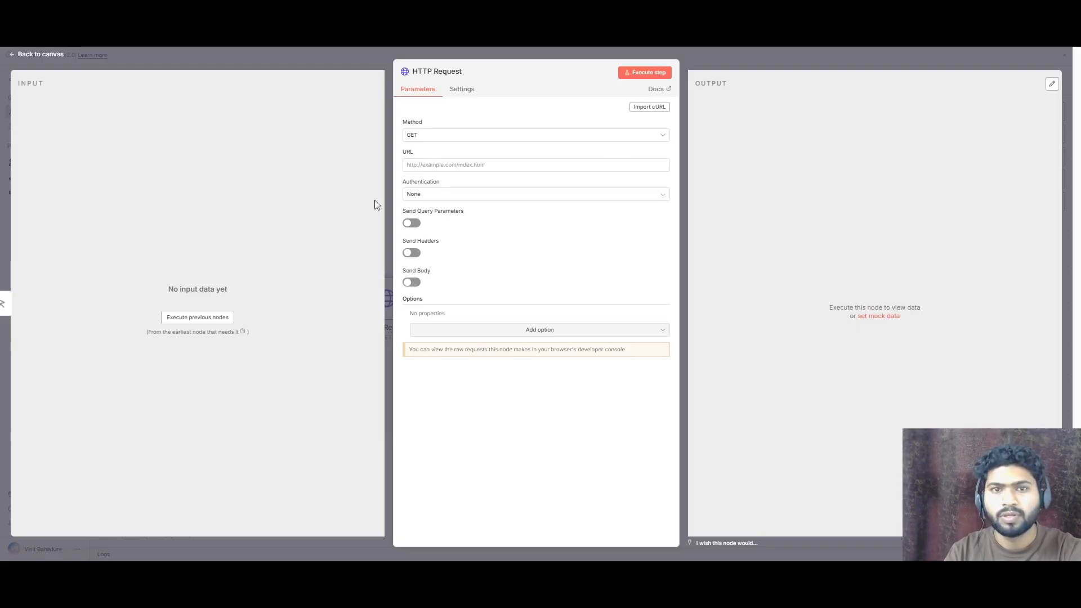
pyautogui.click(472, 165)
pyautogui.write('https://api.linkedin.com/rest/adAccounts?q=search')
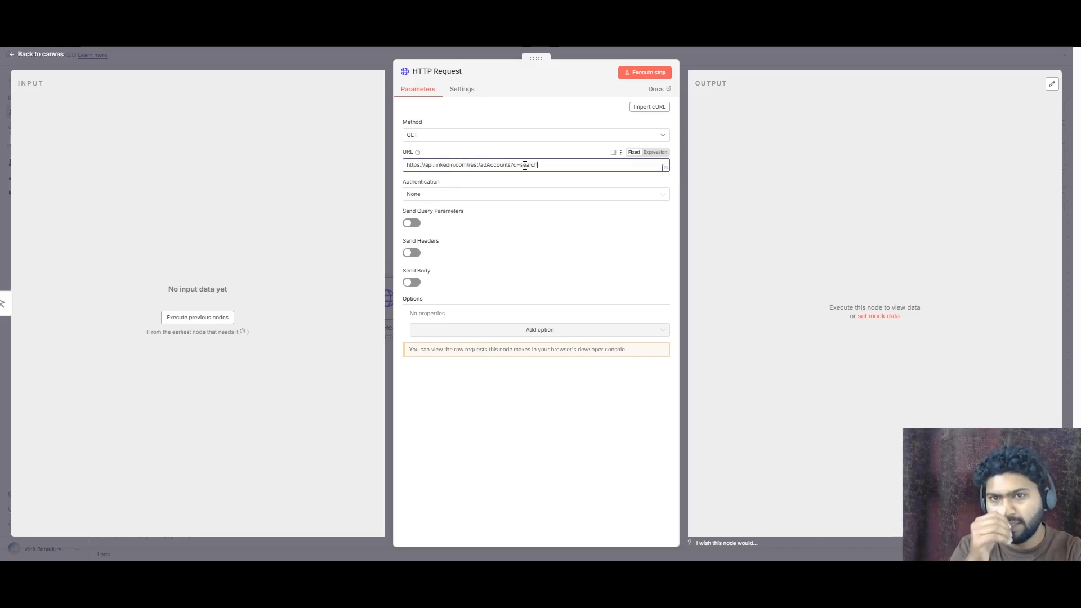
pyautogui.moveTo(547, 168); pyautogui.dragTo(513, 166)
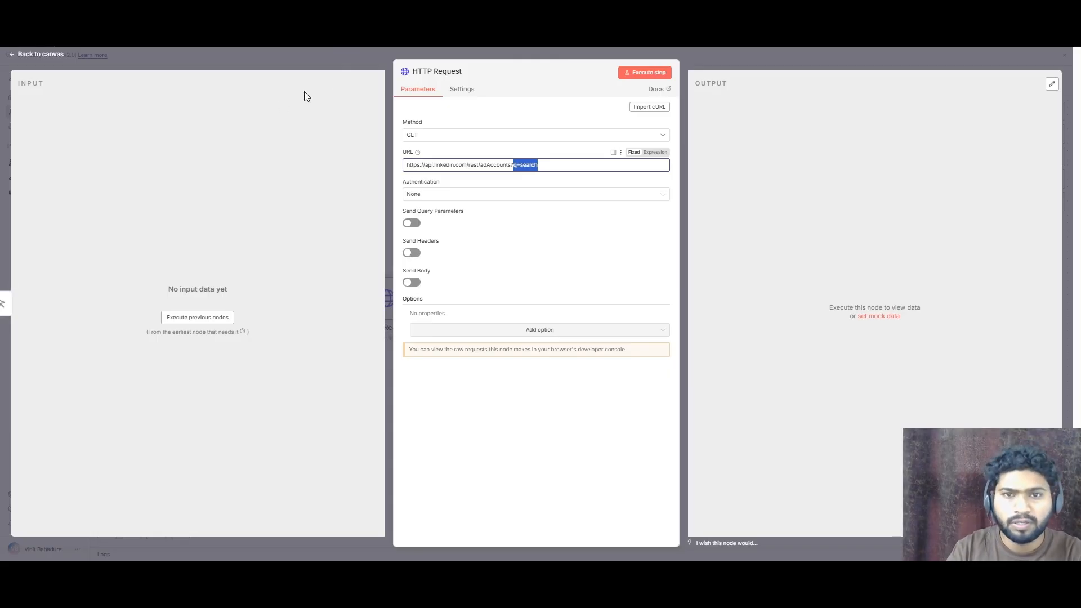
pyautogui.click(516, 164)
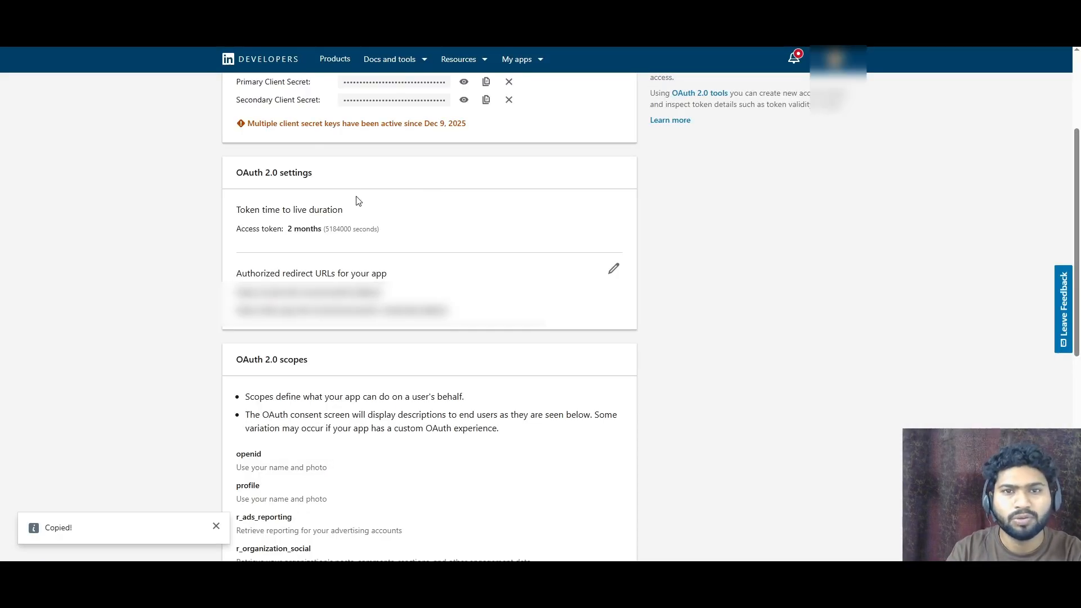
# - Review the Advertising API endpoints in the LinkedIn developer app, noting the adAccounts FINDER search method
pyautogui.scroll(3, 358, 201)
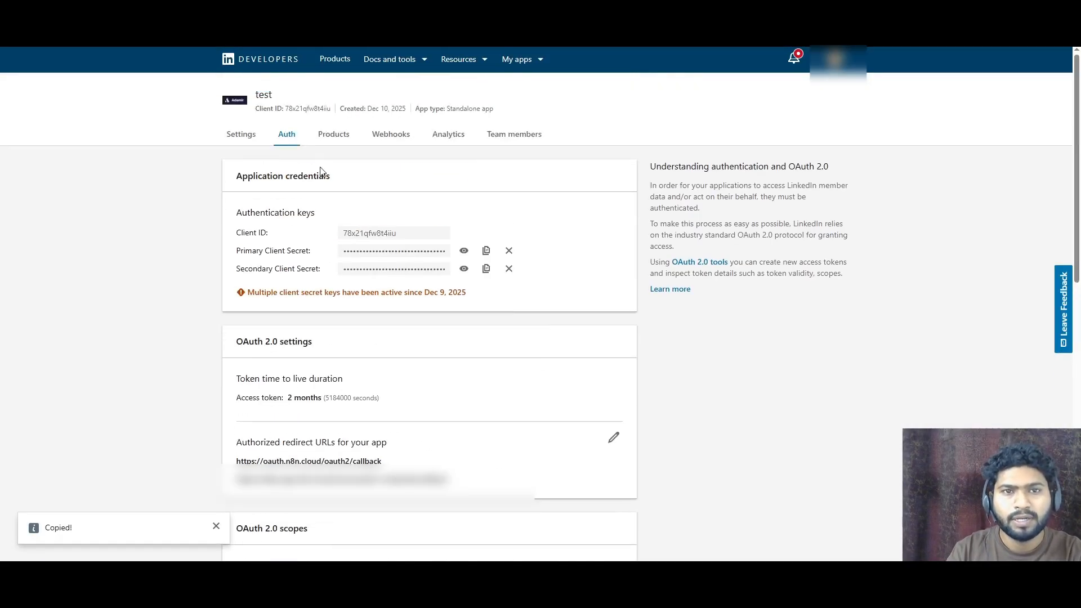
pyautogui.scroll(-5, 325, 170)
pyautogui.scroll(5, 337, 141)
pyautogui.click(348, 133)
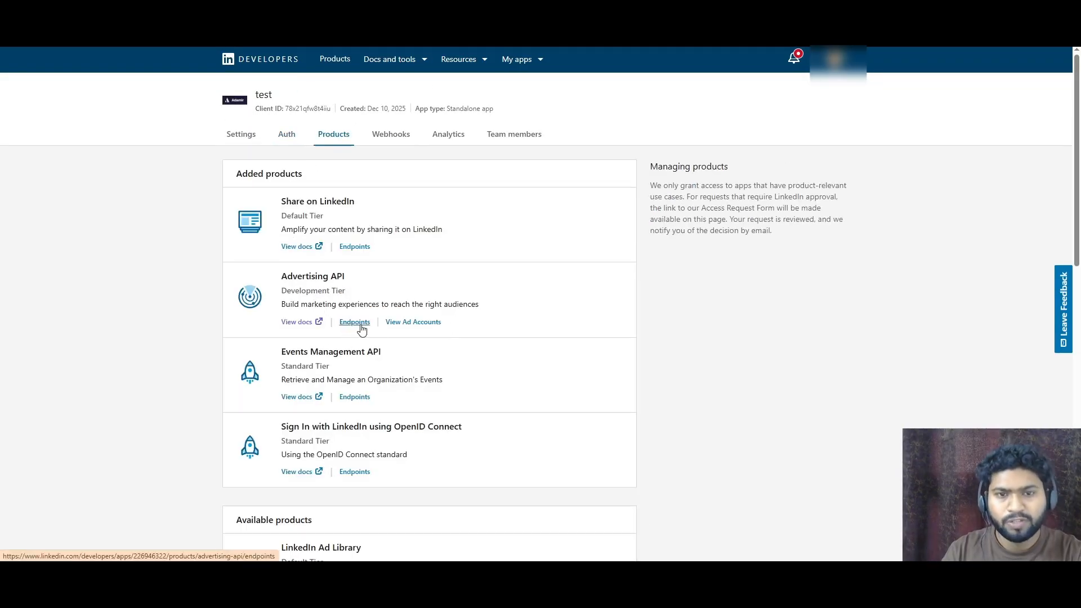
pyautogui.click(356, 323)
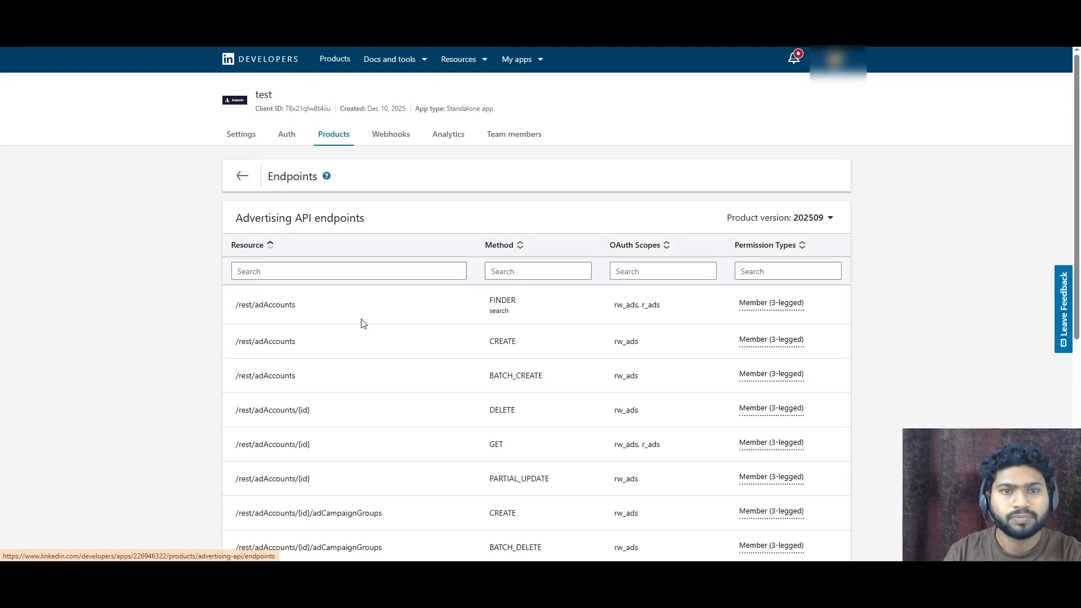
pyautogui.scroll(-1, 563, 281)
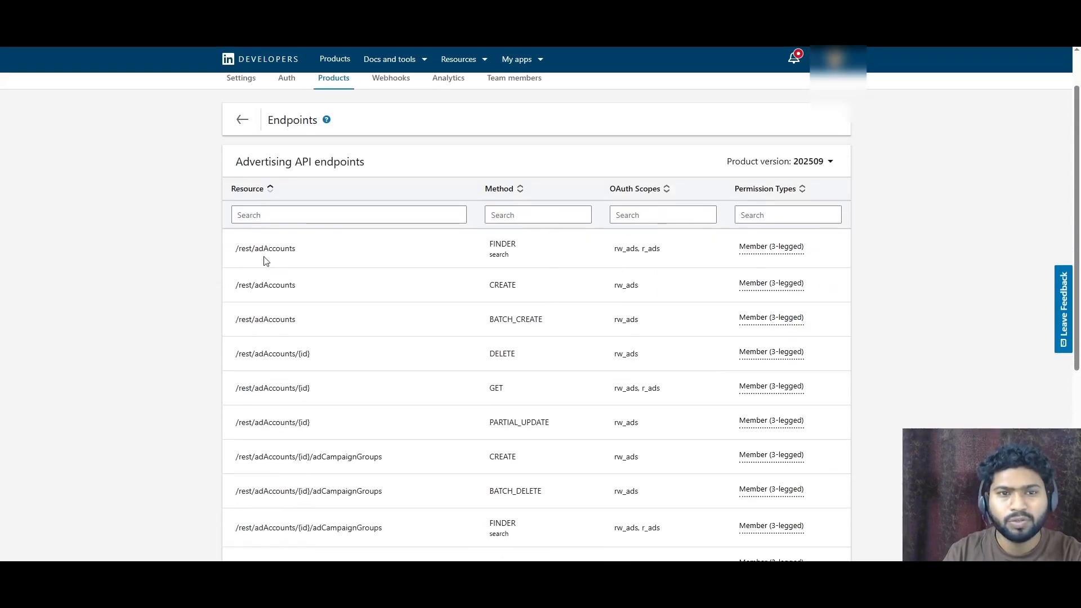
pyautogui.moveTo(235, 251); pyautogui.dragTo(338, 256)
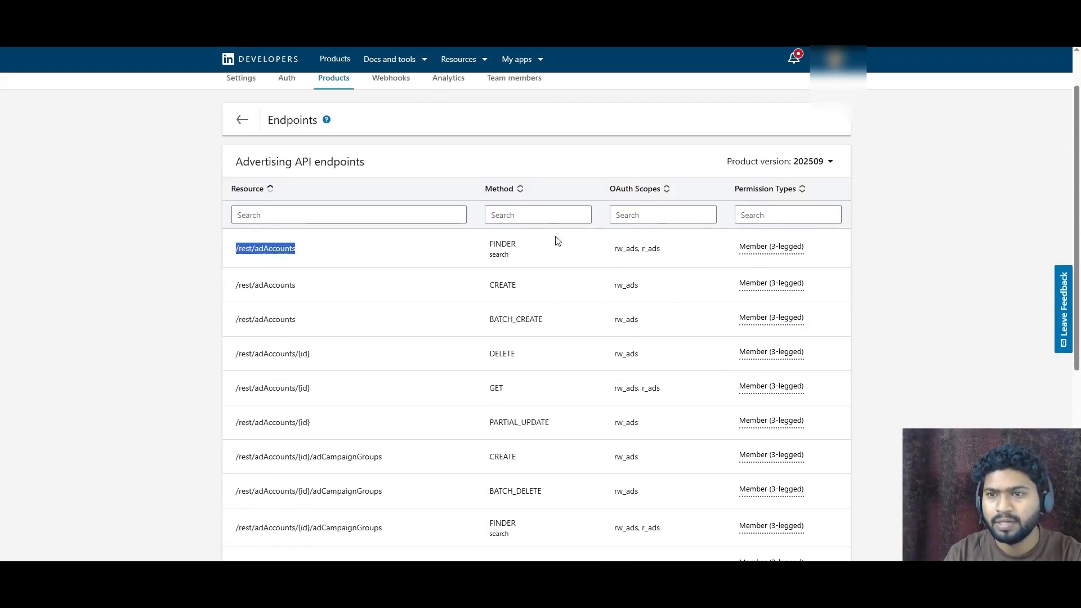
pyautogui.moveTo(486, 252); pyautogui.dragTo(510, 261)
pyautogui.click(488, 245)
pyautogui.doubleClick(501, 244)
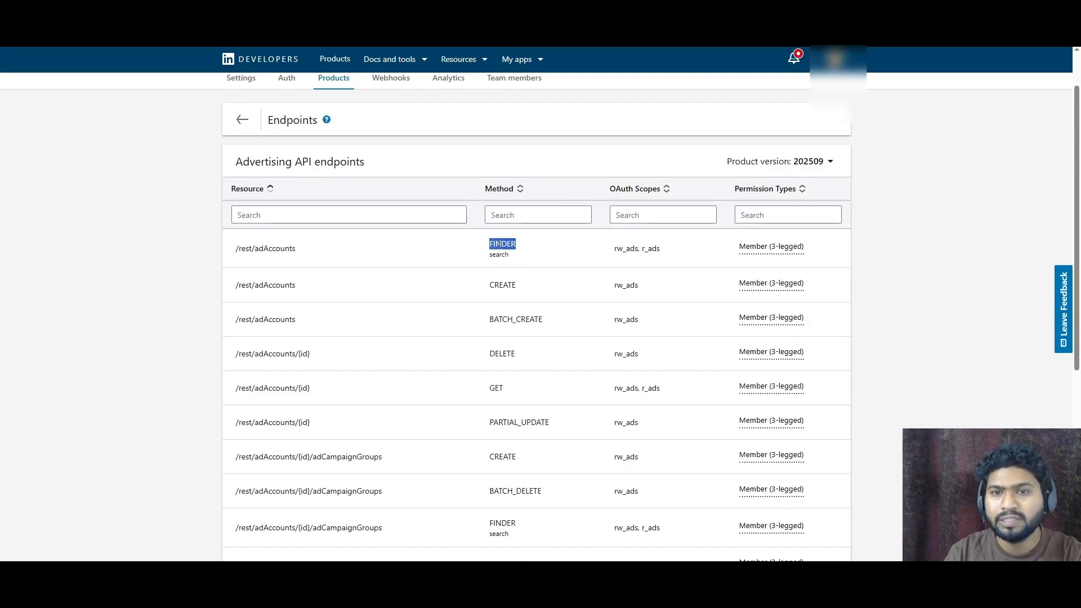
pyautogui.doubleClick(499, 254)
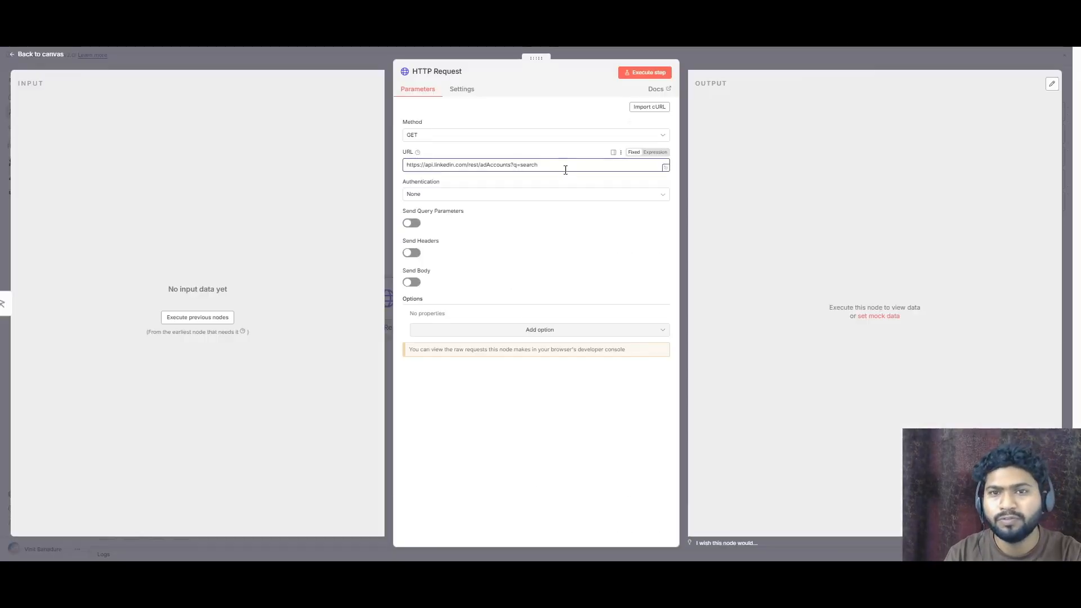
# - Set the request authentication to Generic Credential Type with OAuth2 API and the linkedin 3 credential
pyautogui.moveTo(555, 167); pyautogui.dragTo(517, 166)
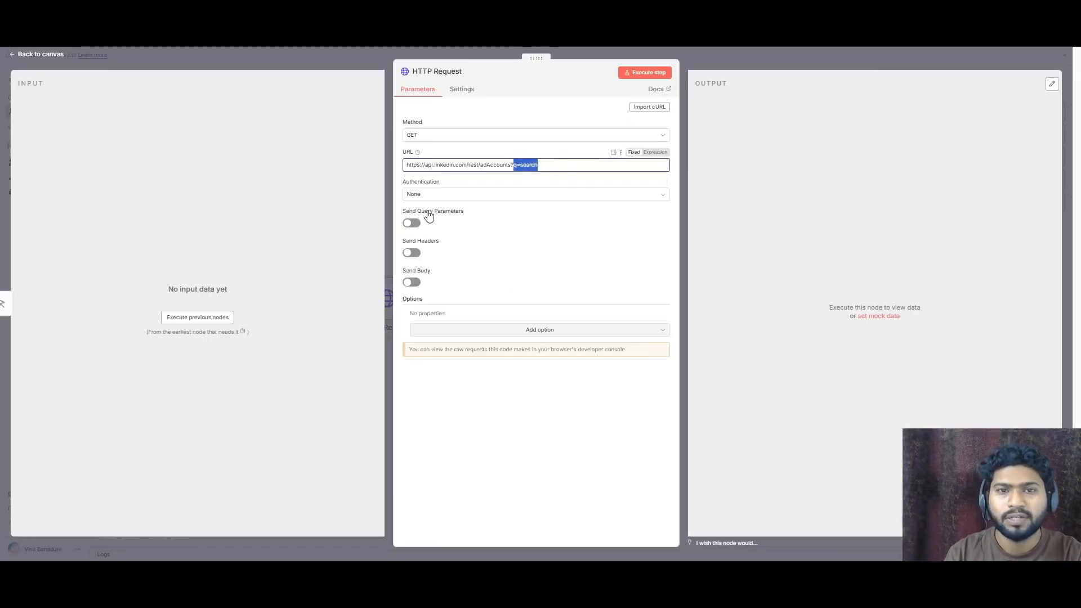
pyautogui.click(447, 197)
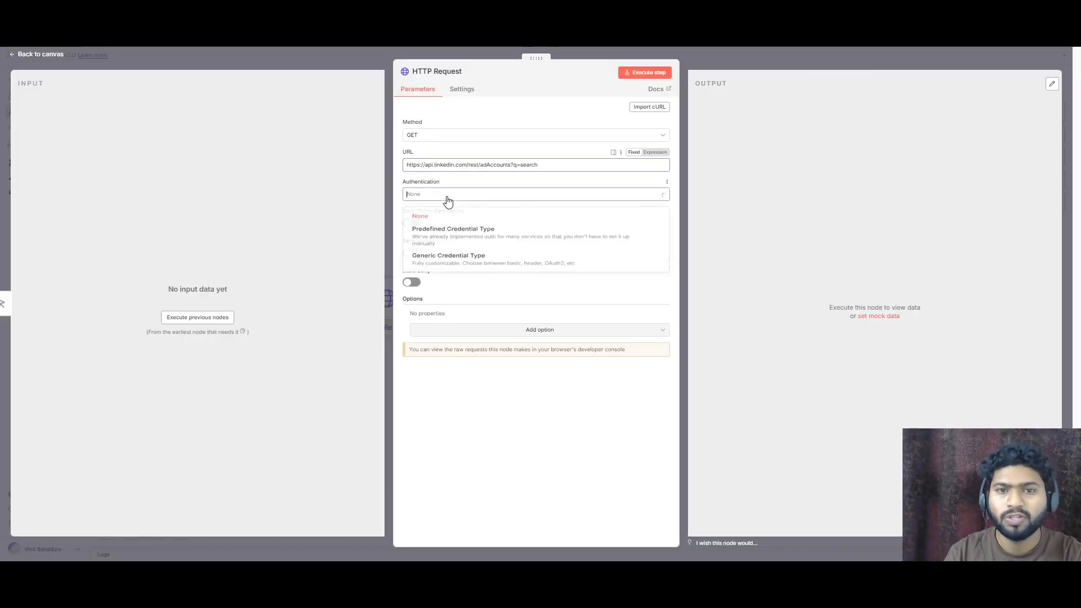
pyautogui.click(465, 266)
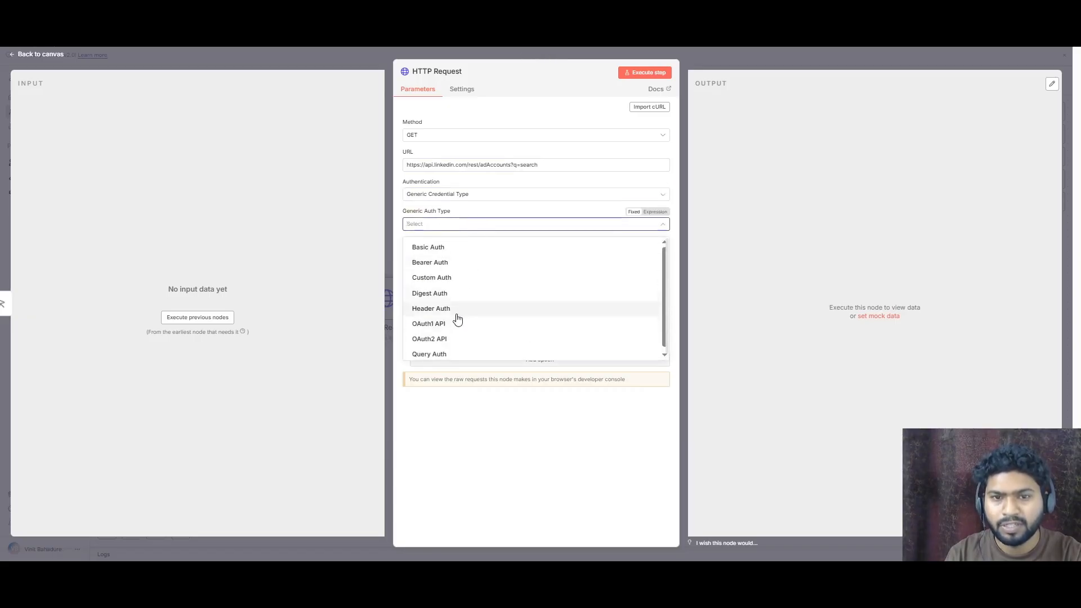
pyautogui.click(449, 340)
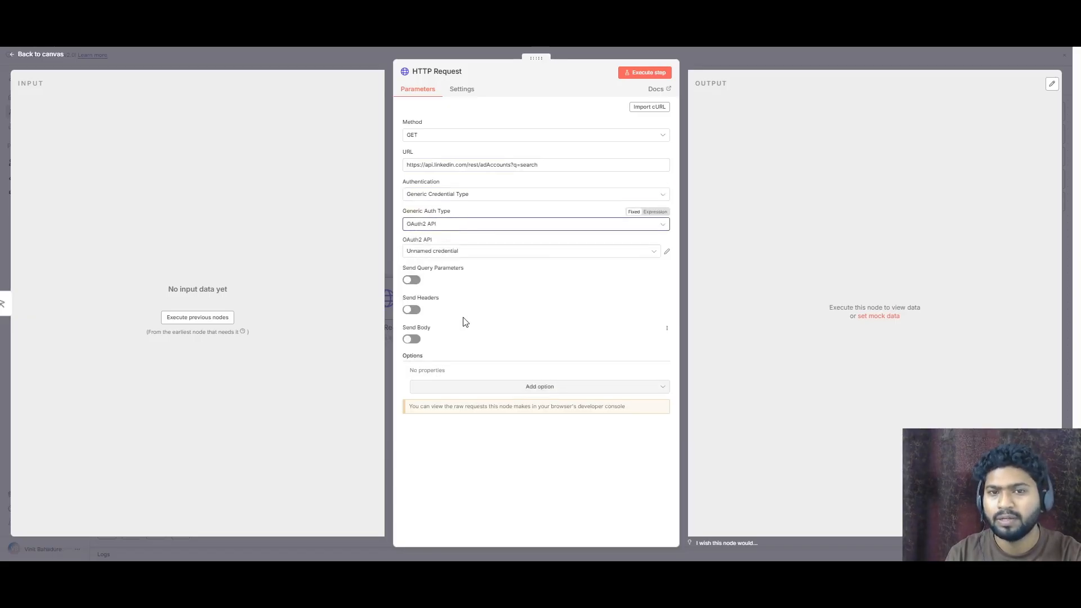
pyautogui.click(532, 254)
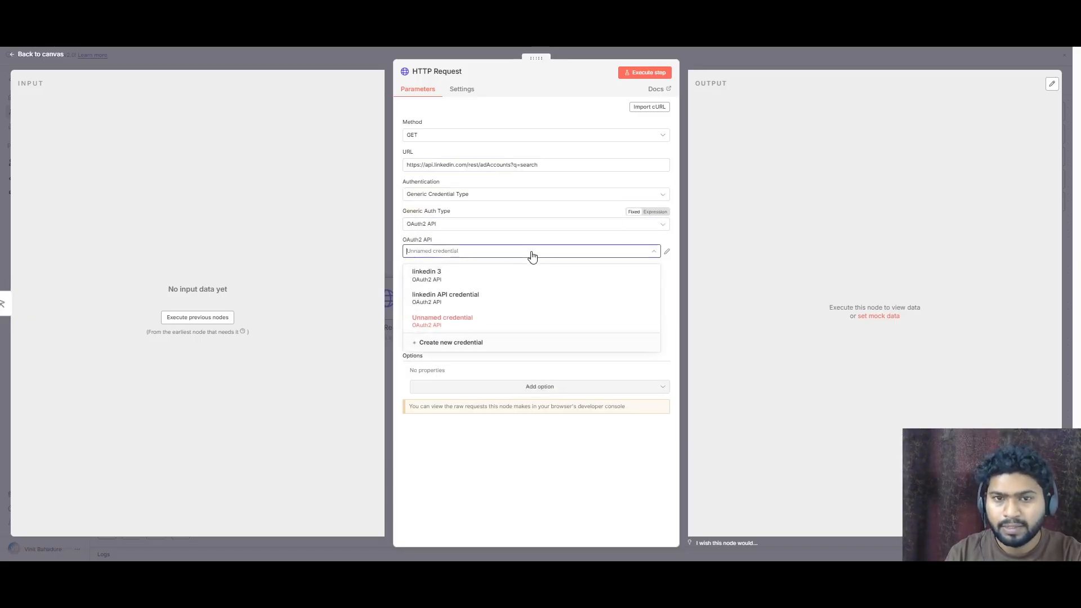
pyautogui.click(449, 282)
# - Enable Send Headers and add a LinkedIn-Version header with value 202411
pyautogui.click(414, 315)
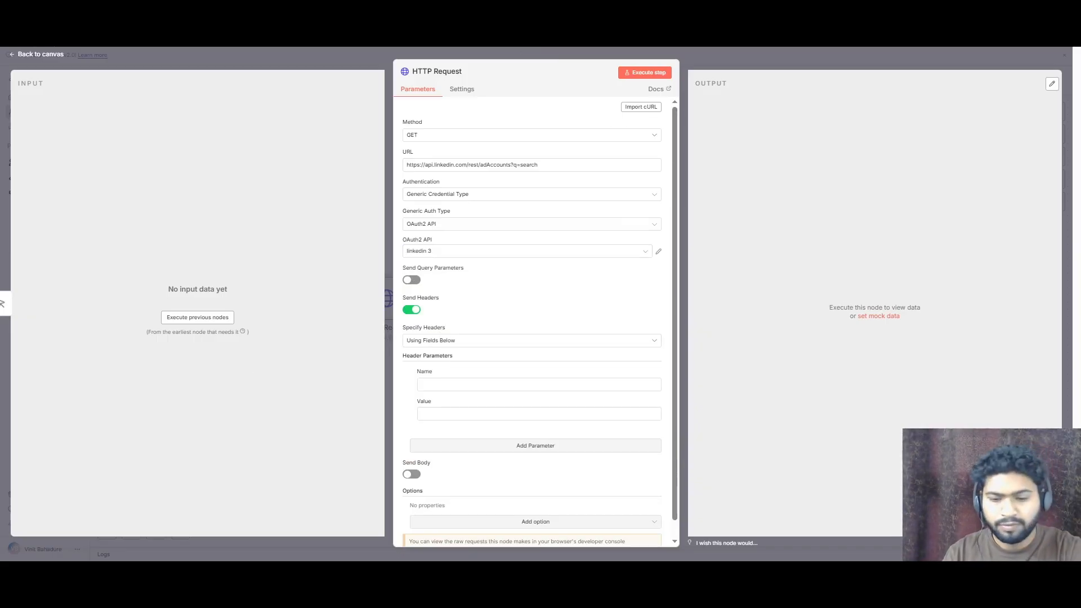
pyautogui.click(468, 382)
pyautogui.write('LinkedIn-Version')
pyautogui.hotkey('alt', 'Tab')
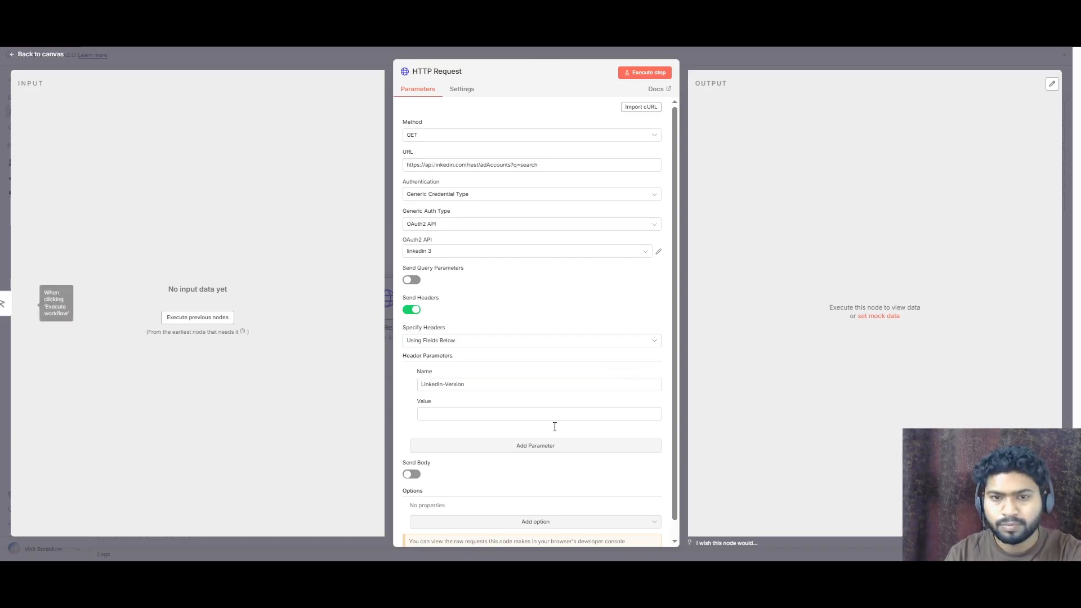
pyautogui.click(495, 413)
pyautogui.write('202412')
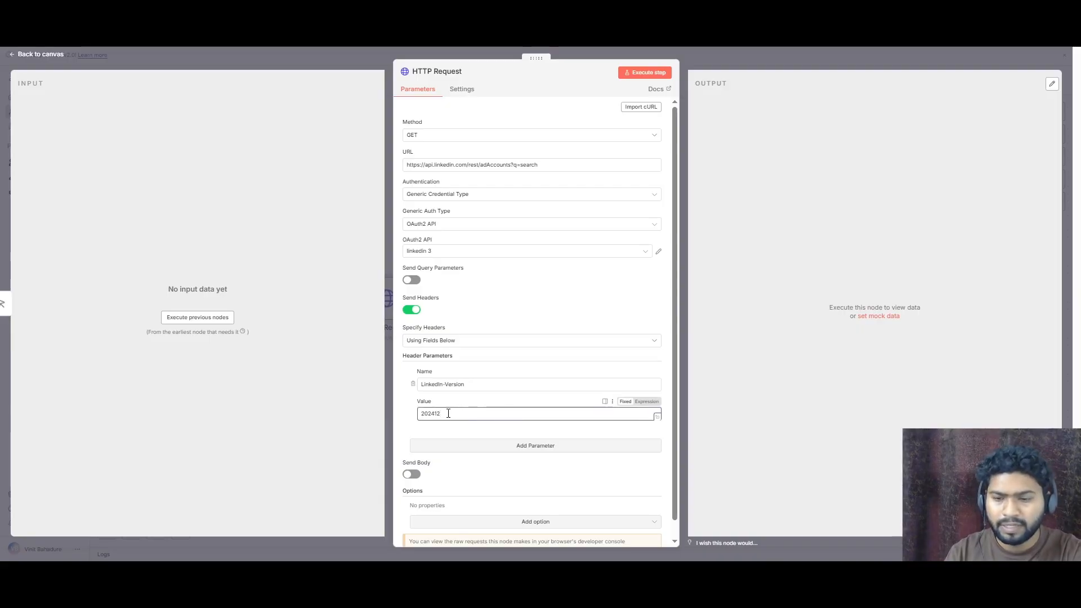
pyautogui.scroll(-1, 479, 397)
pyautogui.write('1')
# - Add a second header named X-RestLi-Protocol-Version with value 2.0.0
pyautogui.click(524, 427)
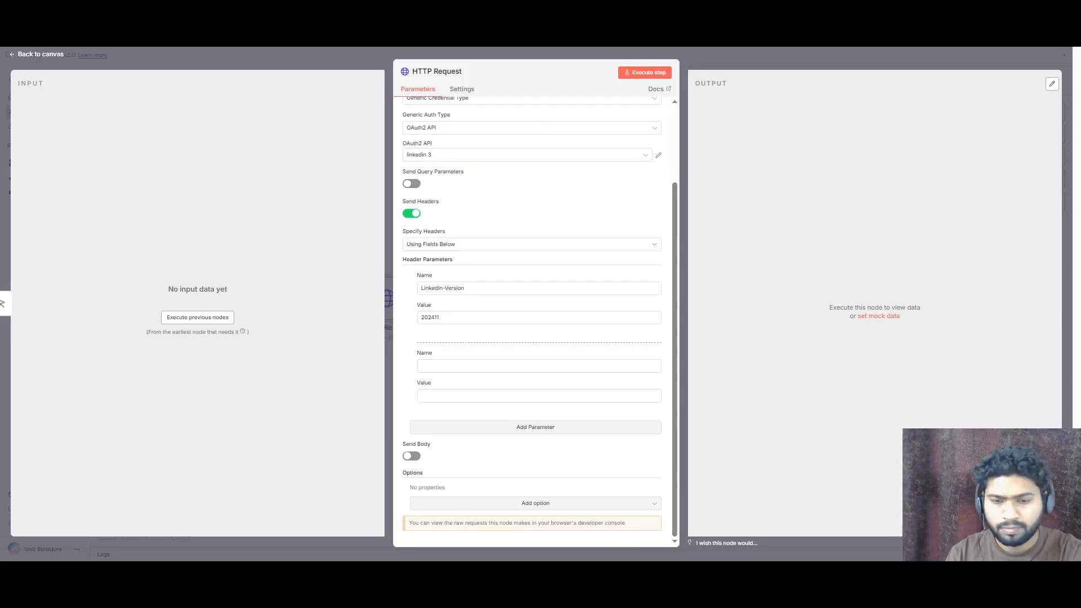
pyautogui.click(451, 366)
pyautogui.write('X-RestLi-Protocol-Version')
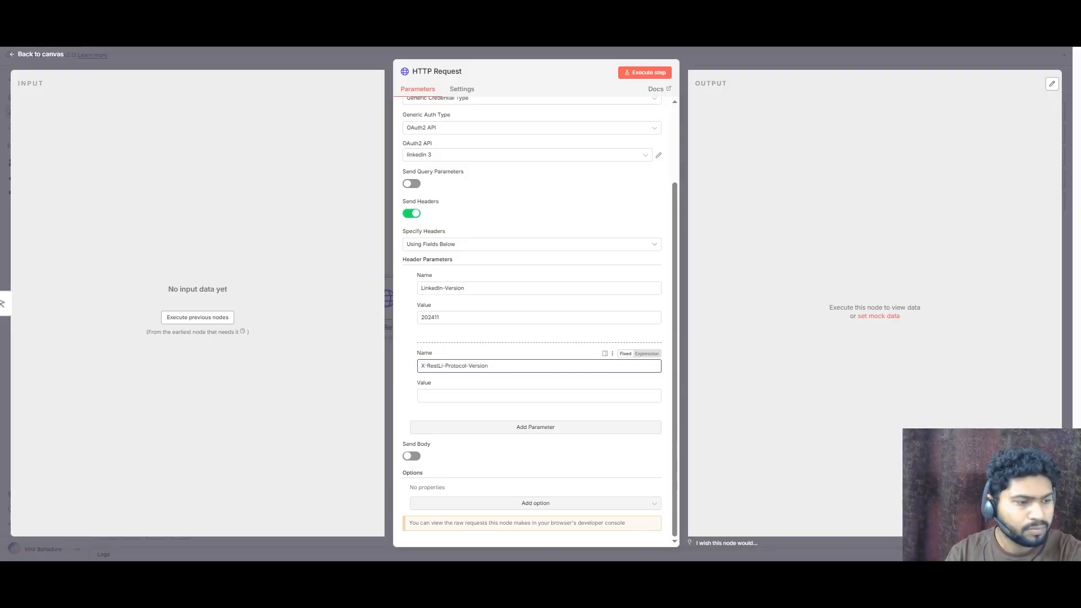
pyautogui.hotkey('alt', 'Tab')
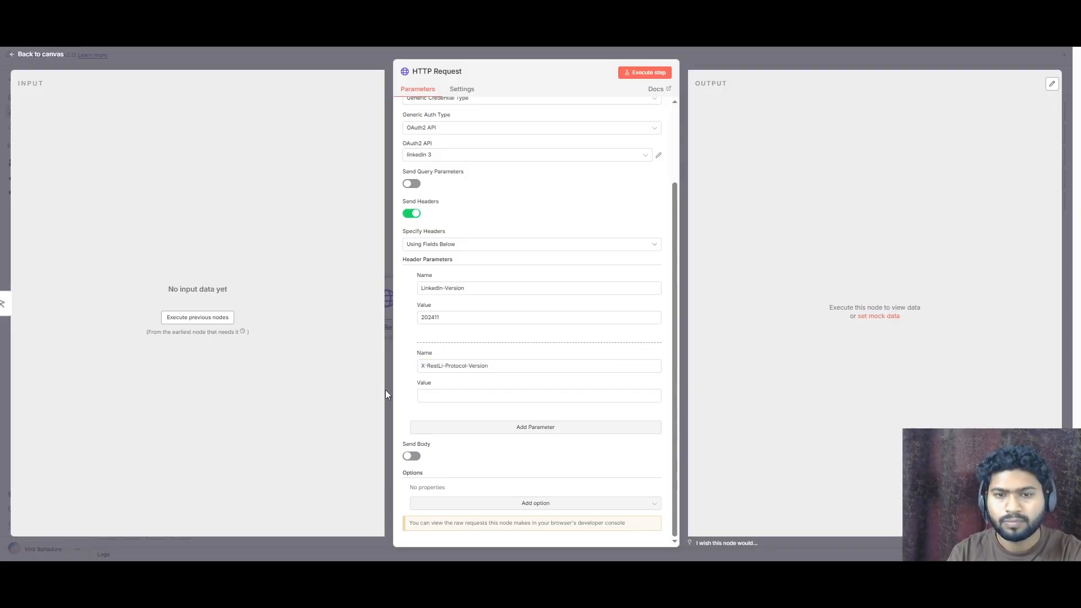
pyautogui.click(436, 395)
pyautogui.write('2.0.0')
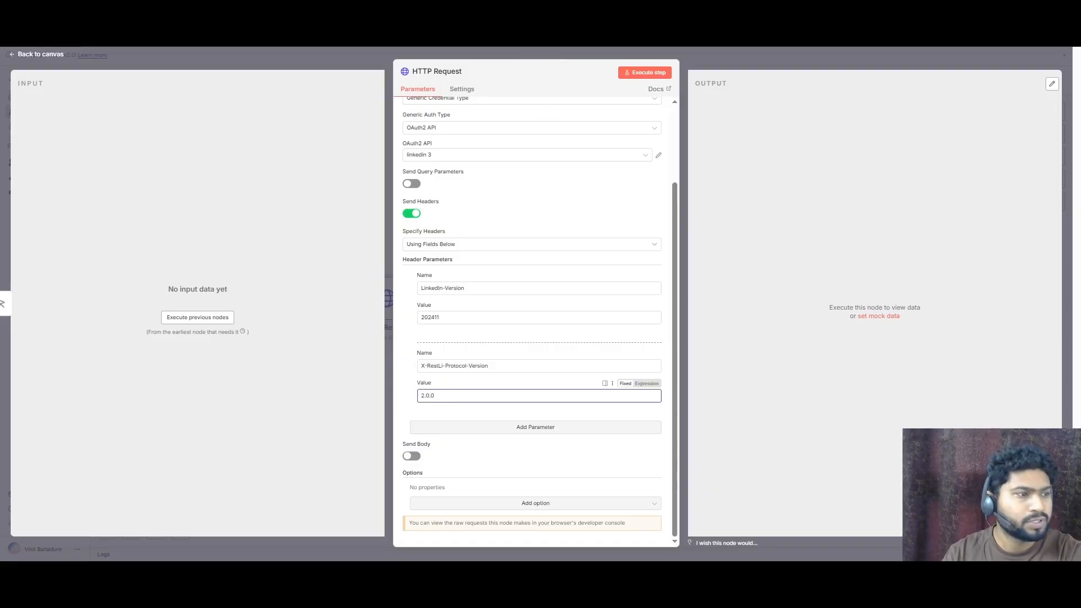
pyautogui.click(509, 447)
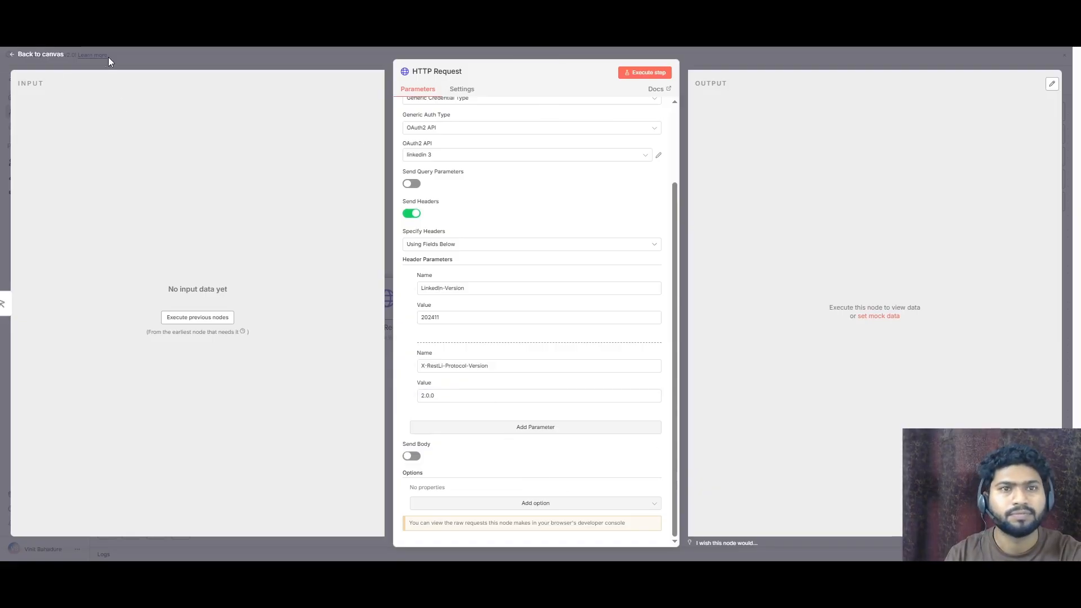
# - Execute the HTTP Request step and inspect the returned ad account data
pyautogui.click(640, 76)
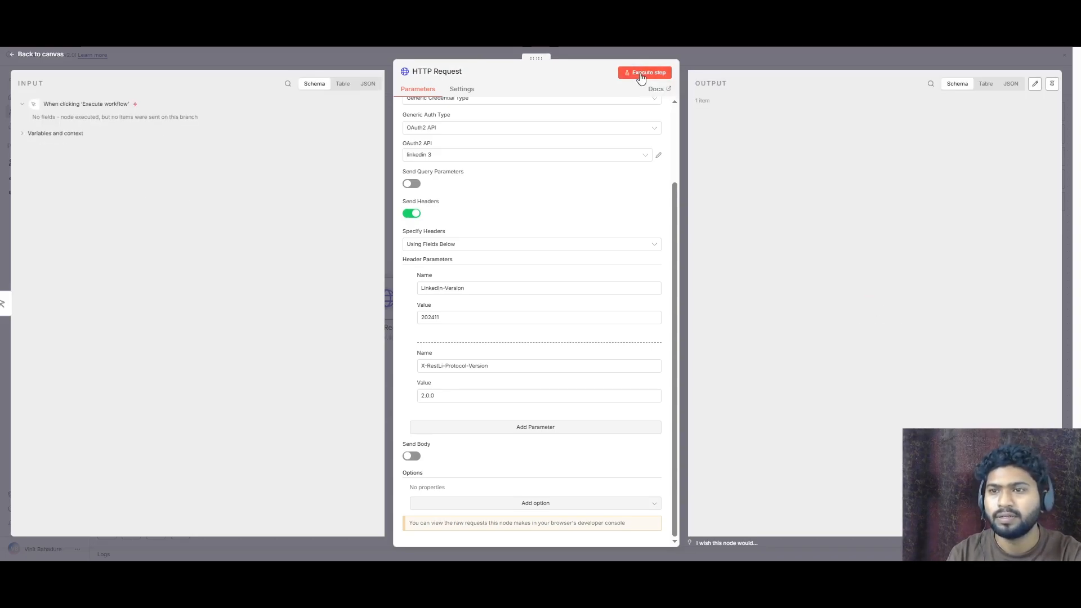
pyautogui.scroll(-1, 836, 259)
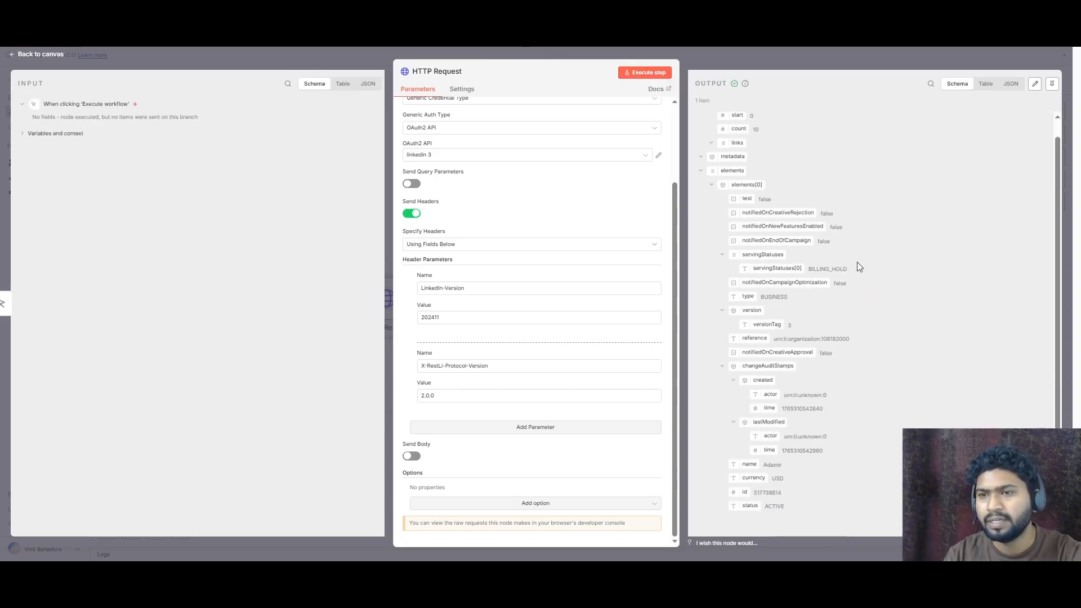
pyautogui.doubleClick(812, 272)
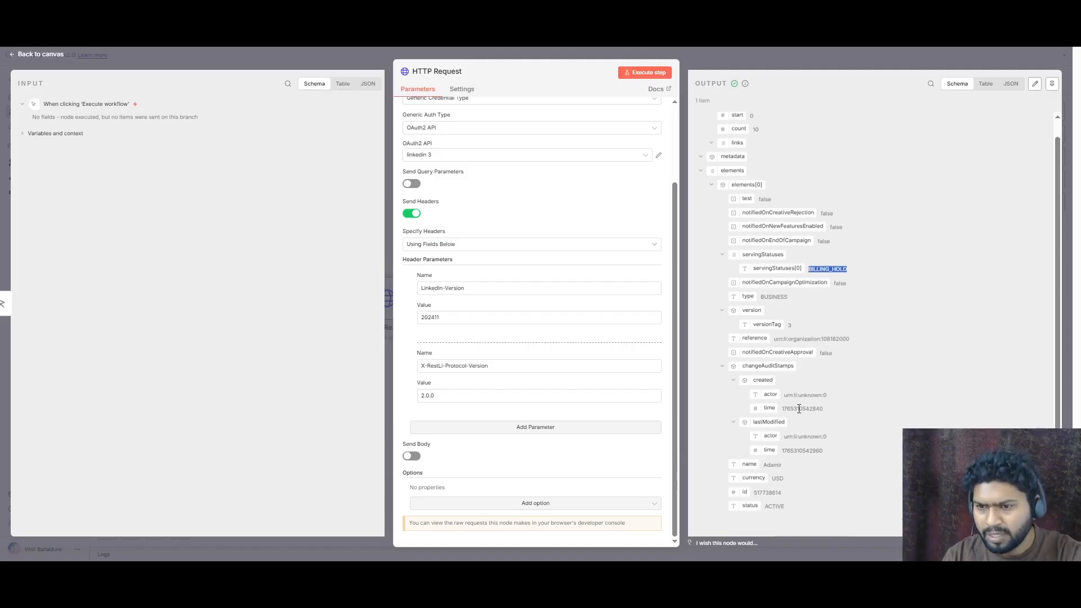
# - Compare the returned ad account id with the account listed in Campaign Manager, then return to the canvas
pyautogui.moveTo(755, 494); pyautogui.dragTo(780, 494)
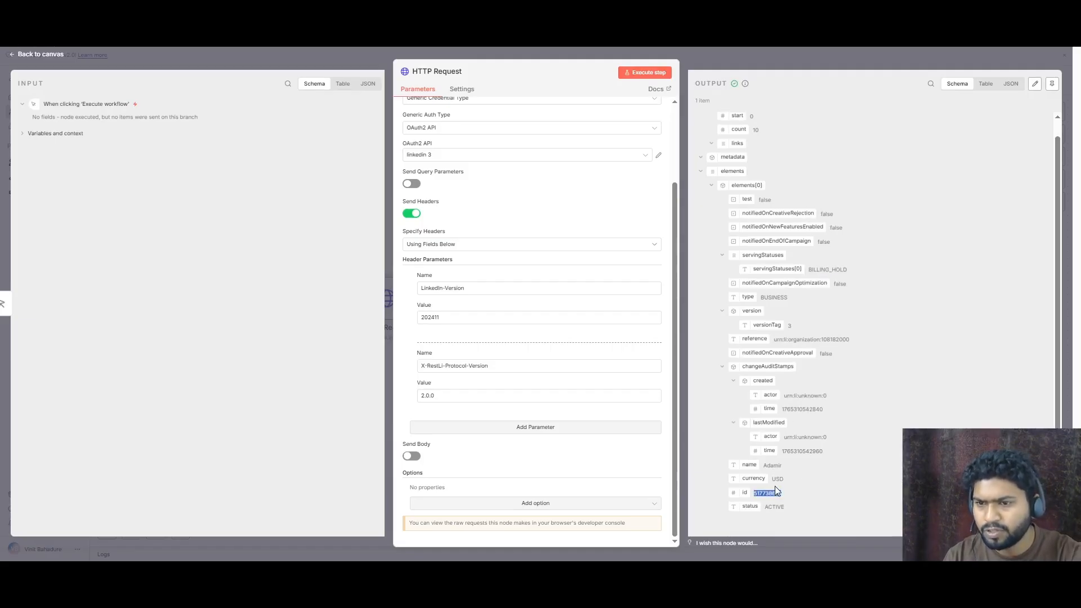
pyautogui.doubleClick(769, 493)
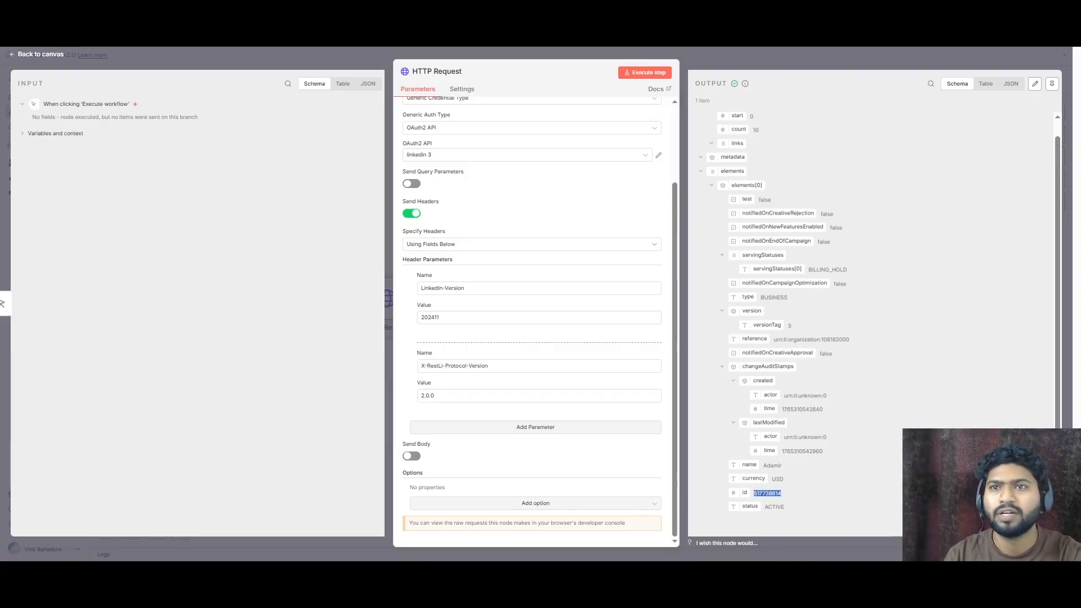
pyautogui.hotkey('ctrl', 'Tab')
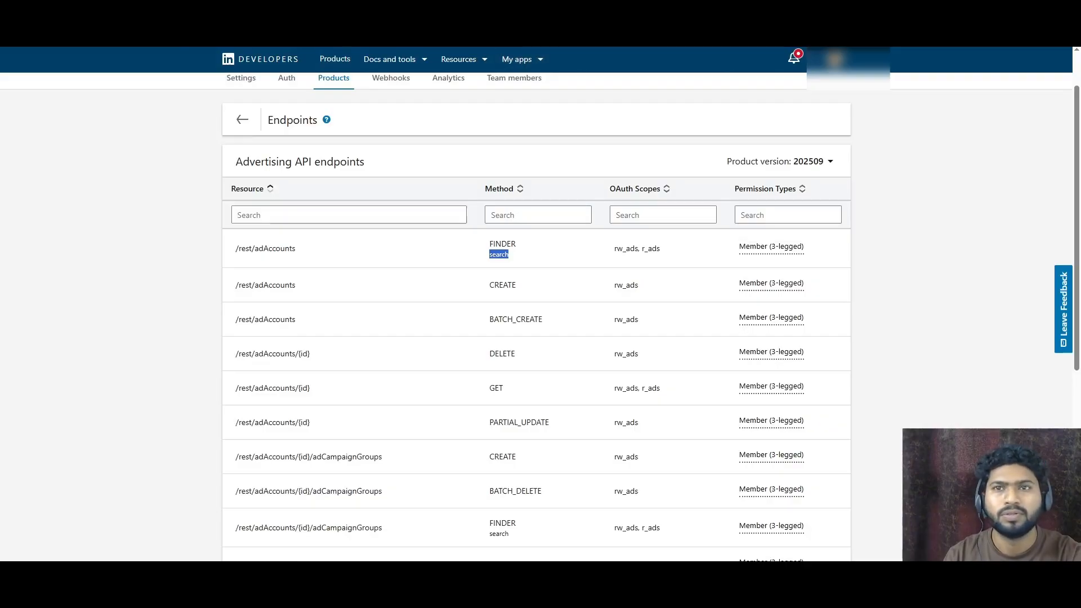
pyautogui.hotkey('ctrl', 'Tab')
pyautogui.moveTo(183, 313)
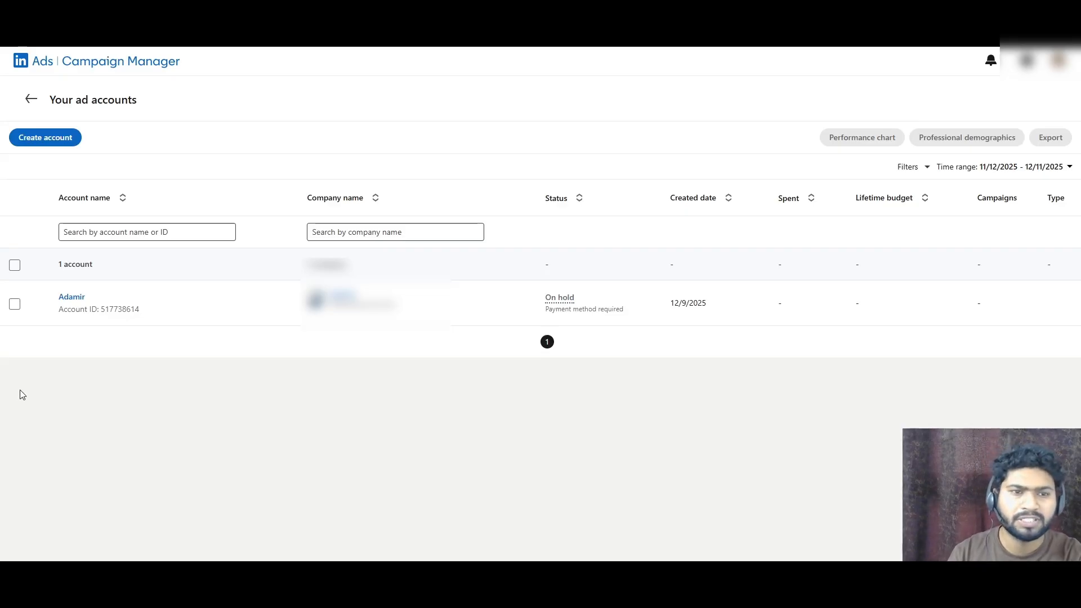
pyautogui.click(56, 12)
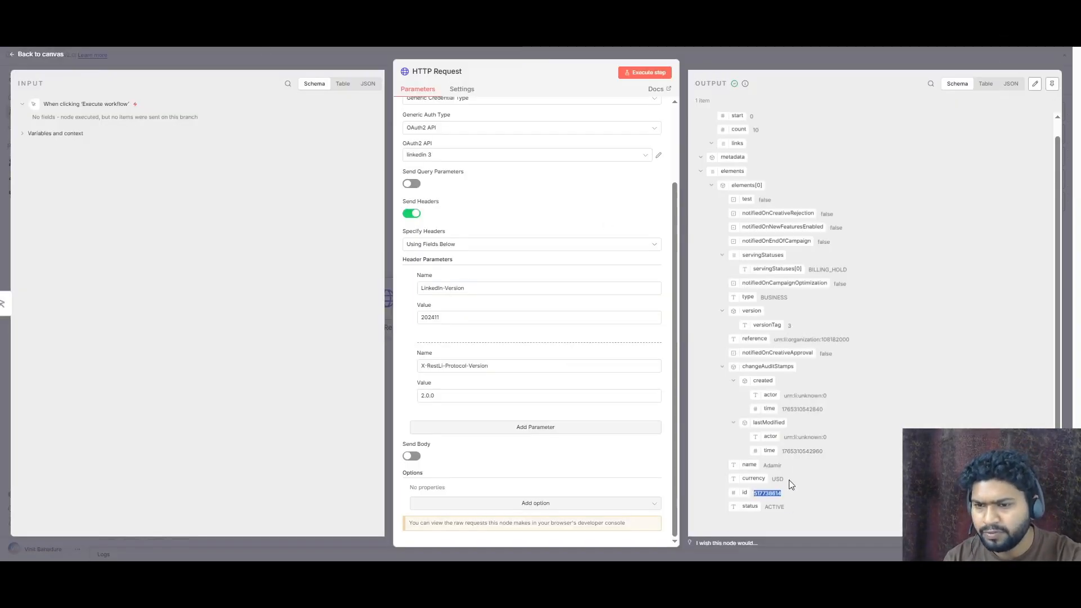
pyautogui.click(891, 16)
pyautogui.click(845, 44)
pyautogui.click(846, 44)
pyautogui.click(845, 45)
pyautogui.click(845, 44)
pyautogui.scroll(-5, 814, 249)
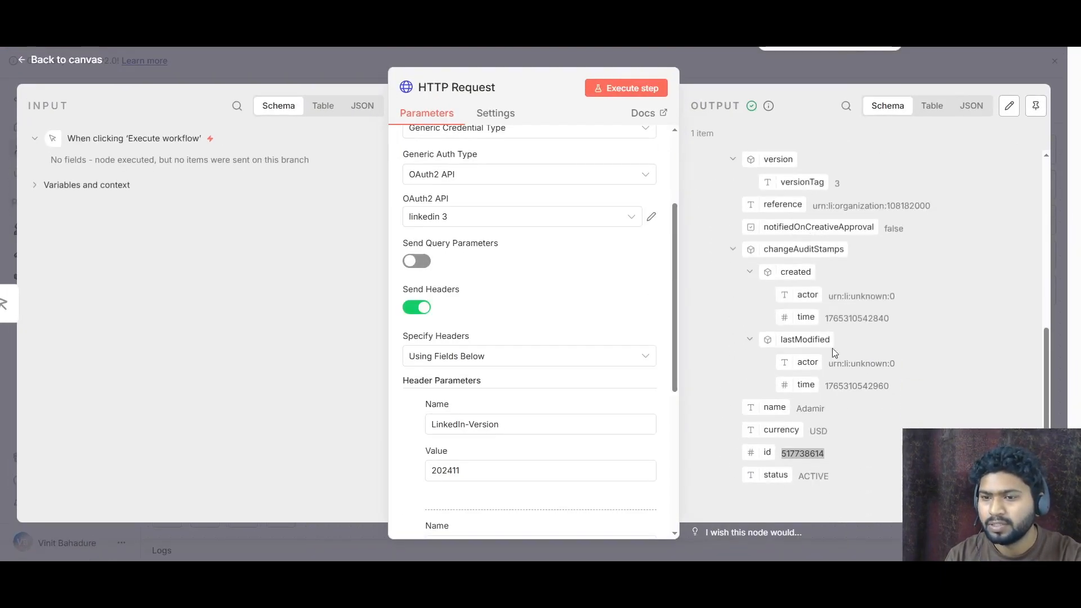
pyautogui.moveTo(823, 455); pyautogui.dragTo(779, 458)
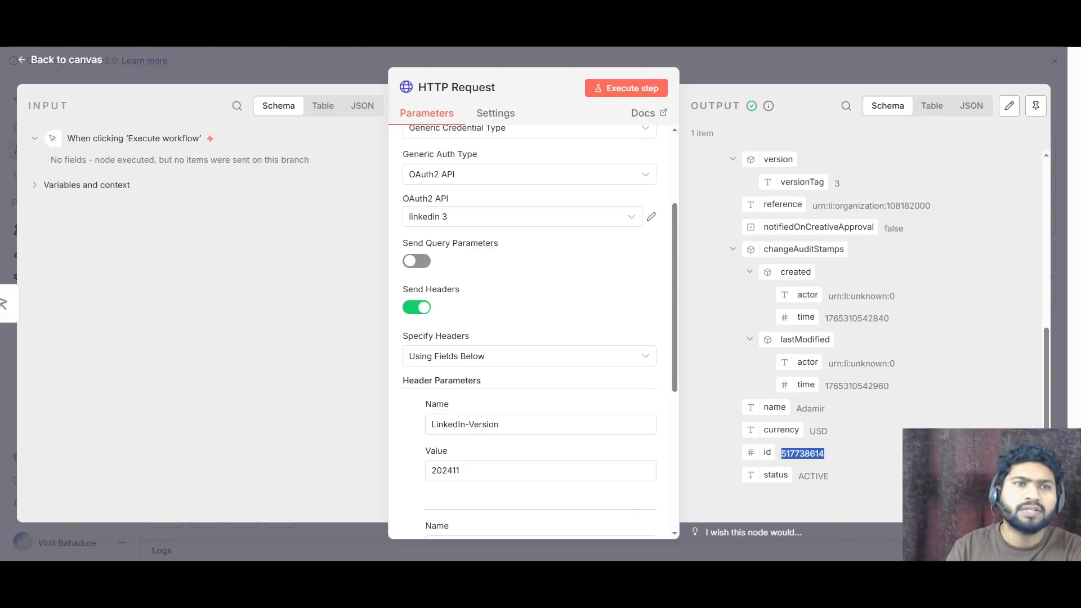
pyautogui.click(32, 63)
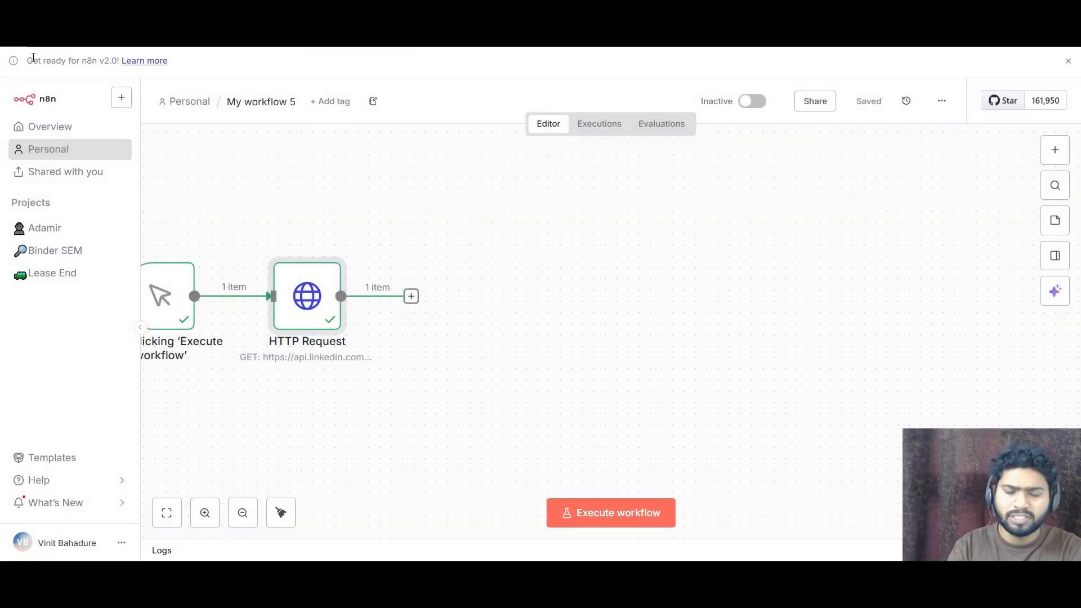